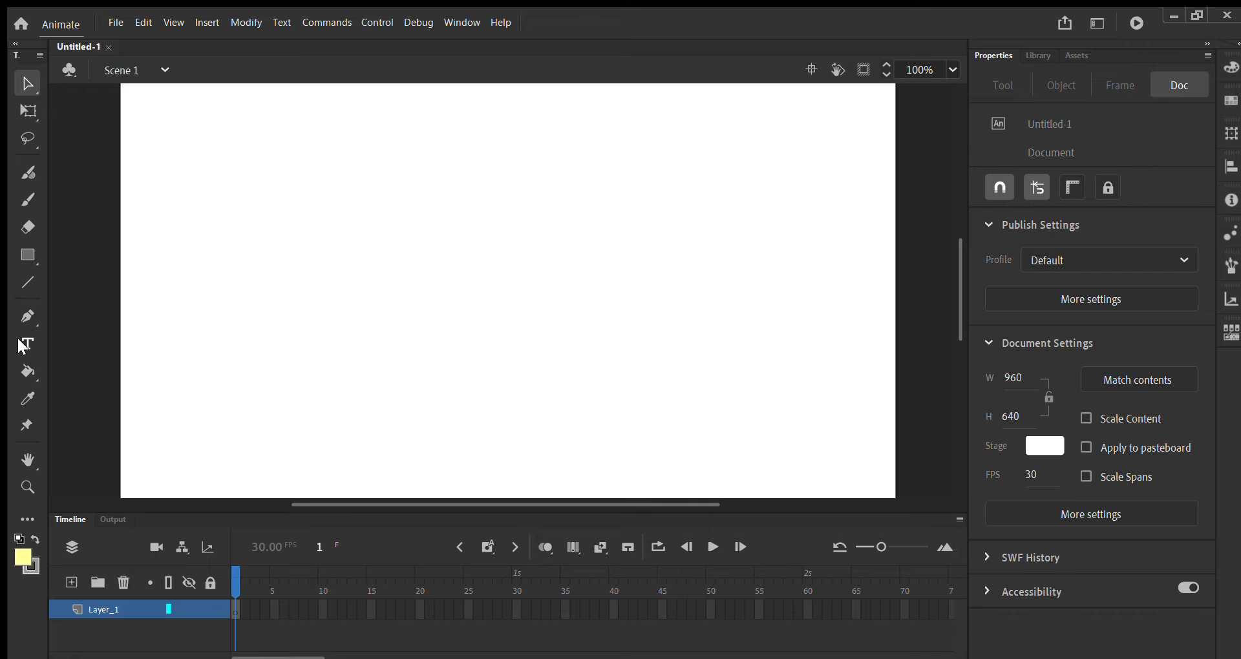
Create a static text box about 312 px wide in the stage's upper-left area and enter the person's name
{"action": "left_click", "coordinate": [25, 345]}
{"action": "left_click_drag", "start_coordinate": [166, 140], "coordinate": [417, 211]}
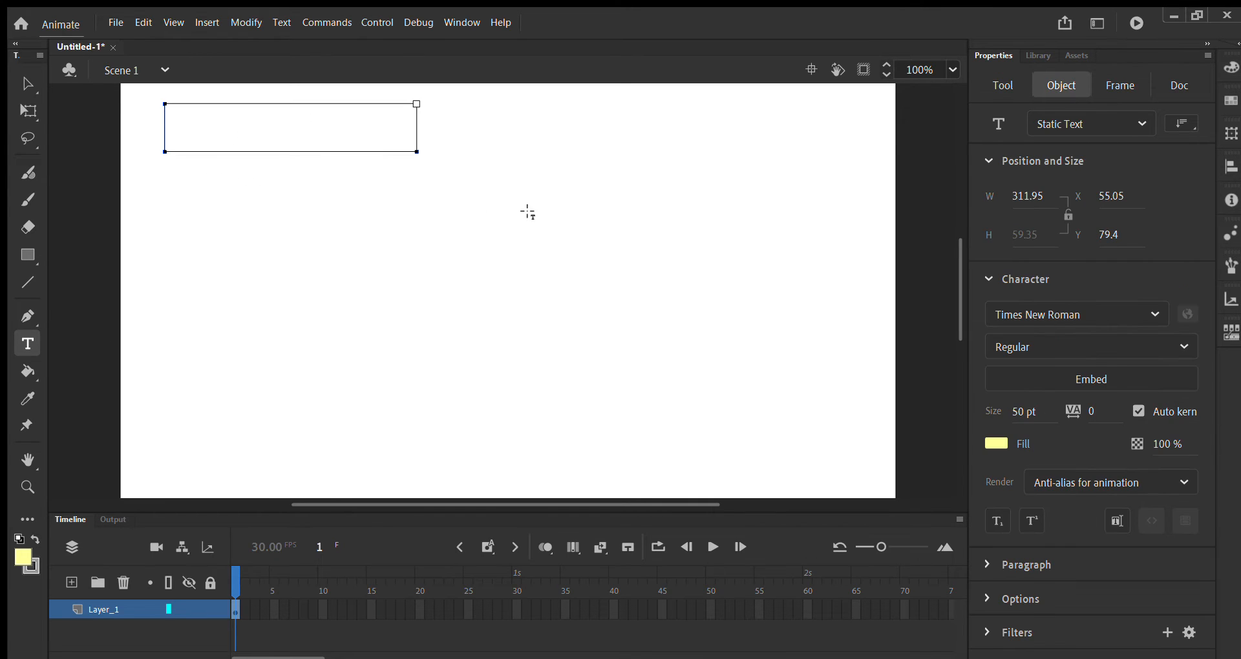
{"action": "type", "text": "Rozon"}
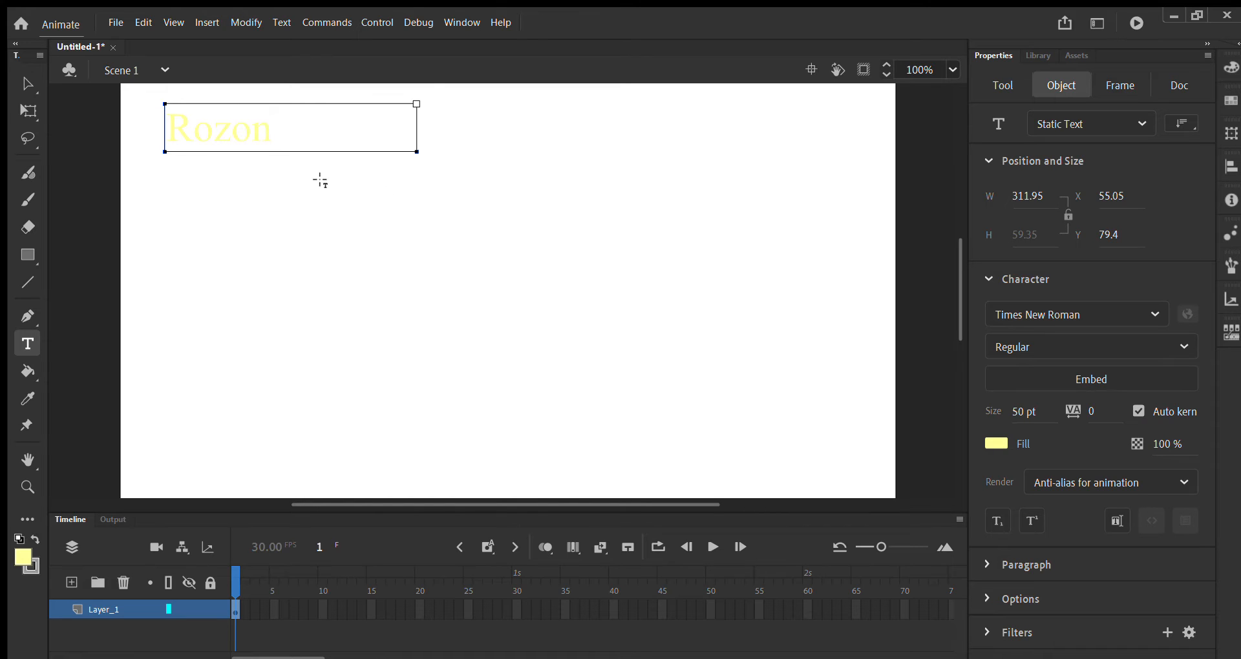
Change the fill colour of the whole name text to blue and finish editing the text
{"action": "left_click_drag", "start_coordinate": [296, 130], "coordinate": [128, 138]}
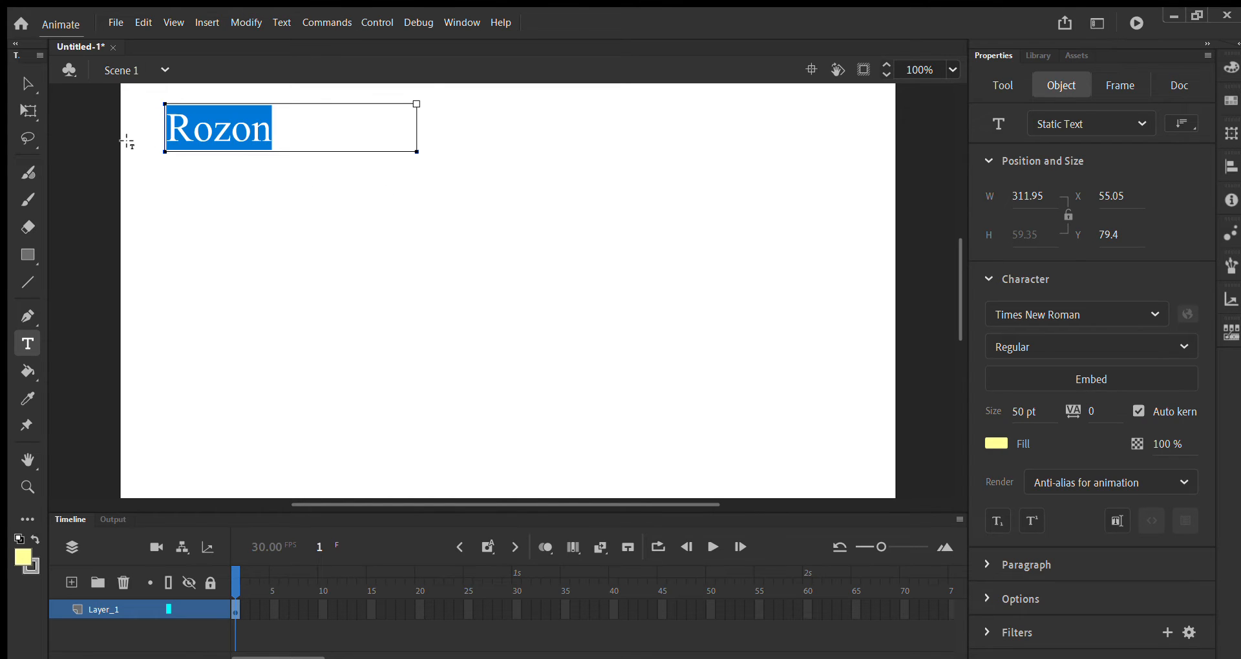
{"action": "left_click", "coordinate": [1003, 442]}
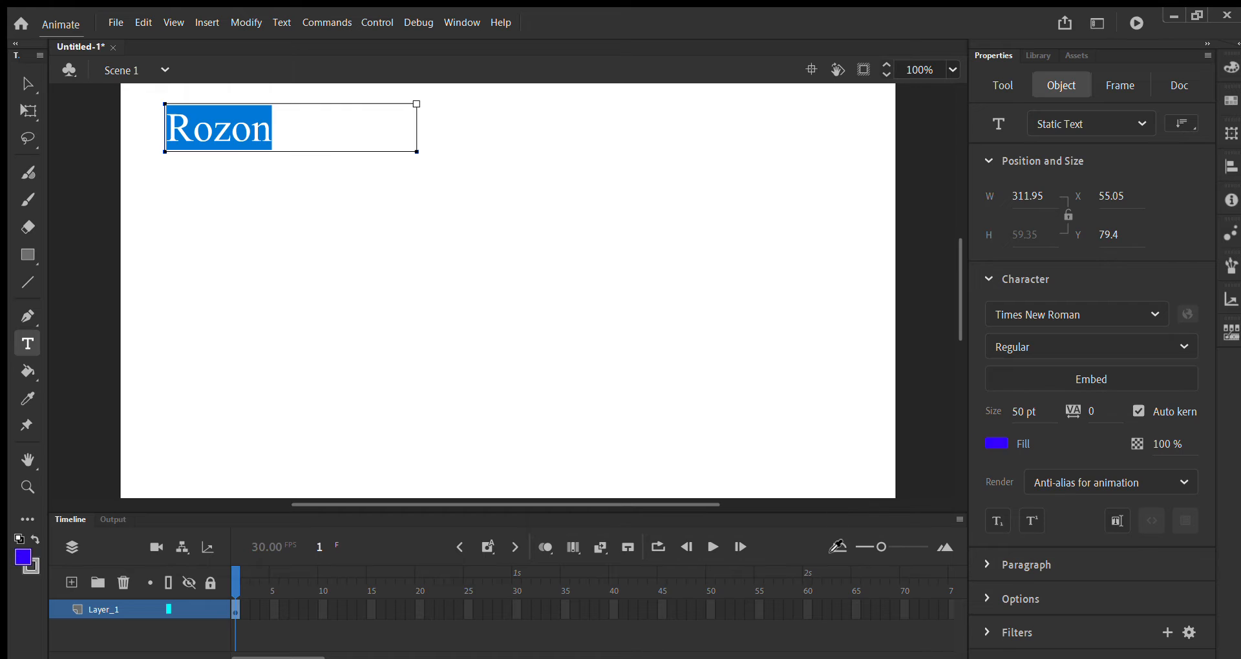
{"action": "left_click", "coordinate": [837, 545]}
{"action": "left_click", "coordinate": [436, 199]}
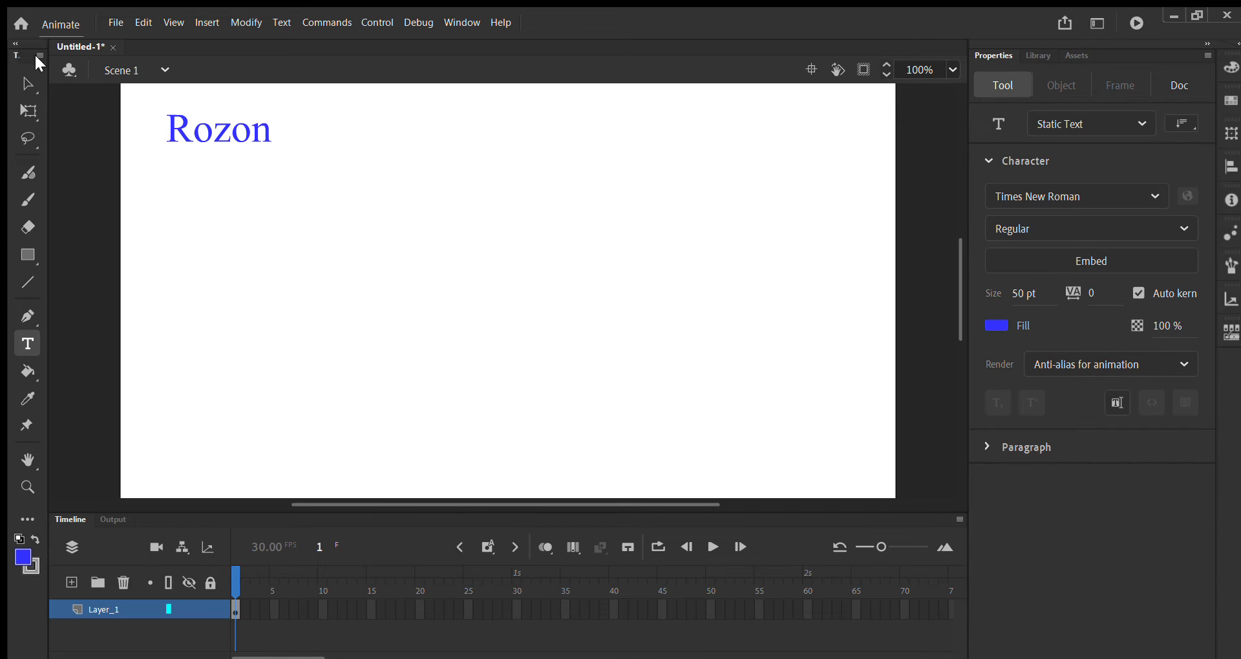
Move the name text slightly down and convert it to a movie clip symbol named NameSymbol
{"action": "left_click", "coordinate": [23, 83]}
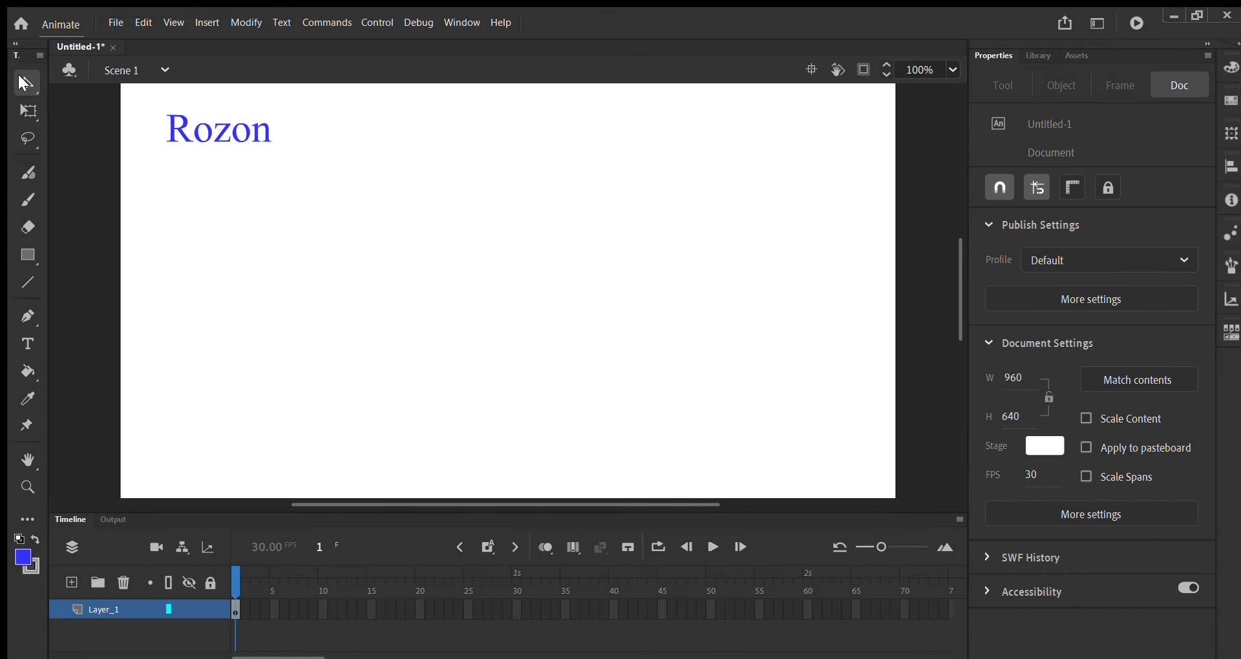
{"action": "mouse_move", "coordinate": [223, 130]}
{"action": "left_mouse_down"}
{"action": "mouse_move", "coordinate": [158, 104]}
{"action": "mouse_move", "coordinate": [240, 154]}
{"action": "mouse_move", "coordinate": [224, 134]}
{"action": "left_mouse_up"}
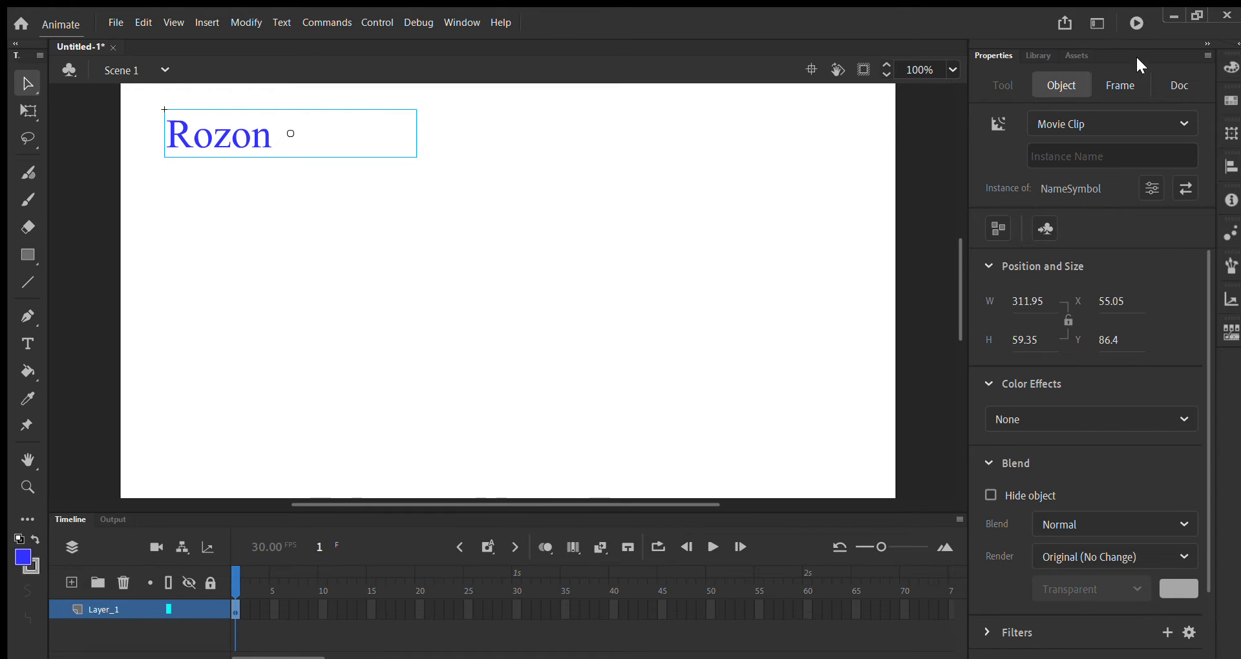
Place three extra instances of NameSymbol from the library near the middle of the stage
{"action": "left_click", "coordinate": [1032, 55]}
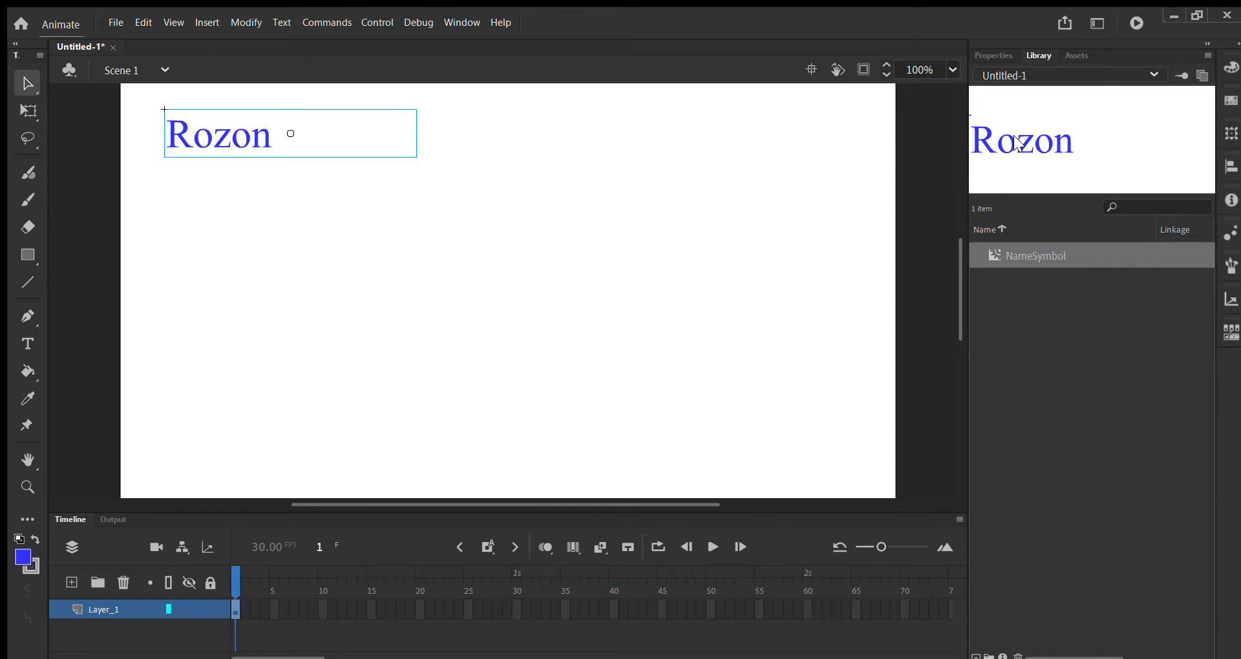
{"action": "left_click_drag", "start_coordinate": [1018, 143], "coordinate": [680, 320]}
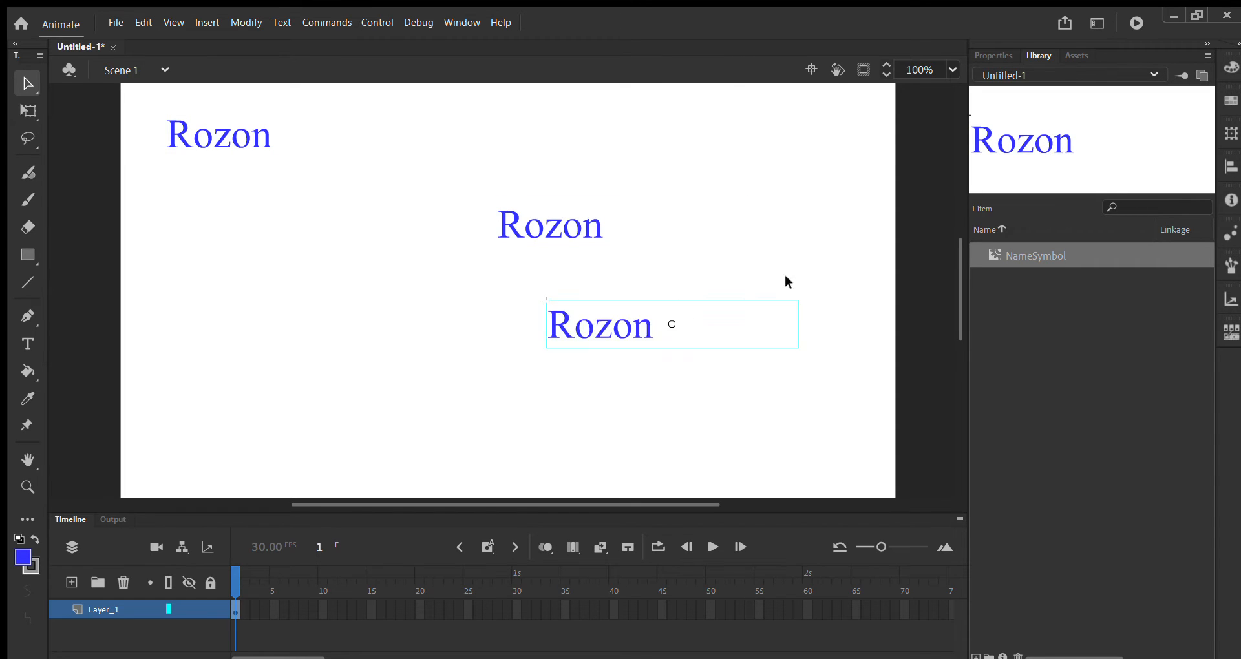
{"action": "left_click_drag", "start_coordinate": [1016, 144], "coordinate": [663, 313]}
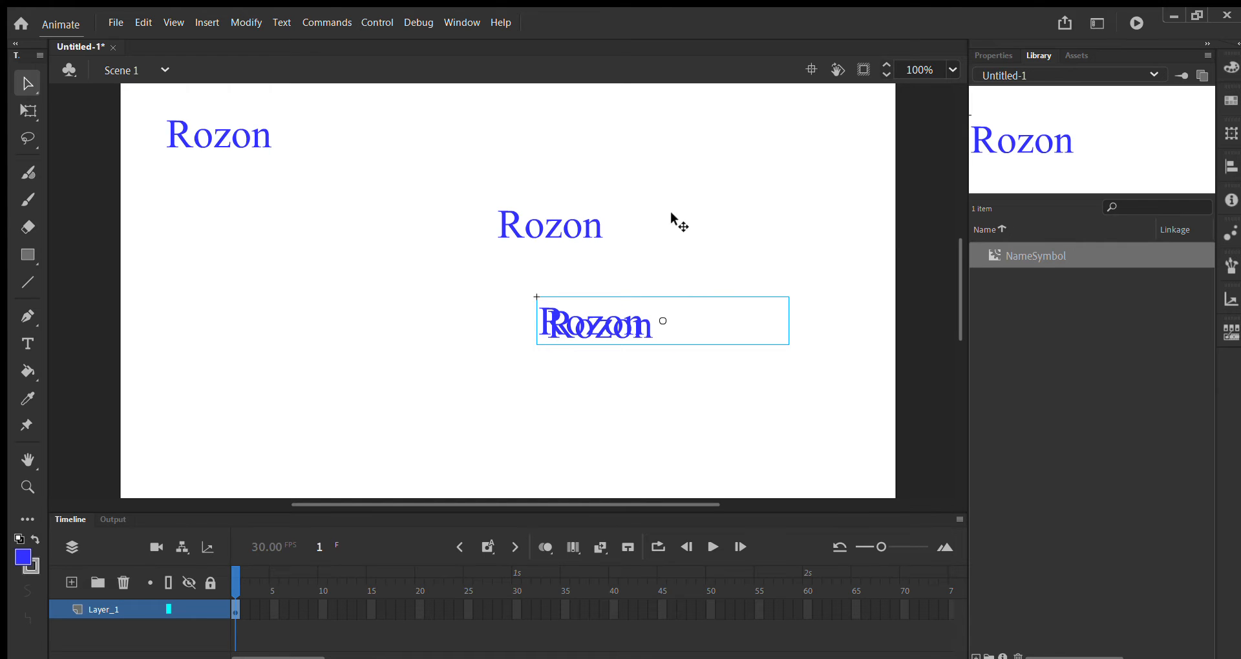
Delete the extra NameSymbol instances, keeping only the original one in the stage's upper-left area
{"action": "left_click_drag", "start_coordinate": [589, 326], "coordinate": [598, 329]}
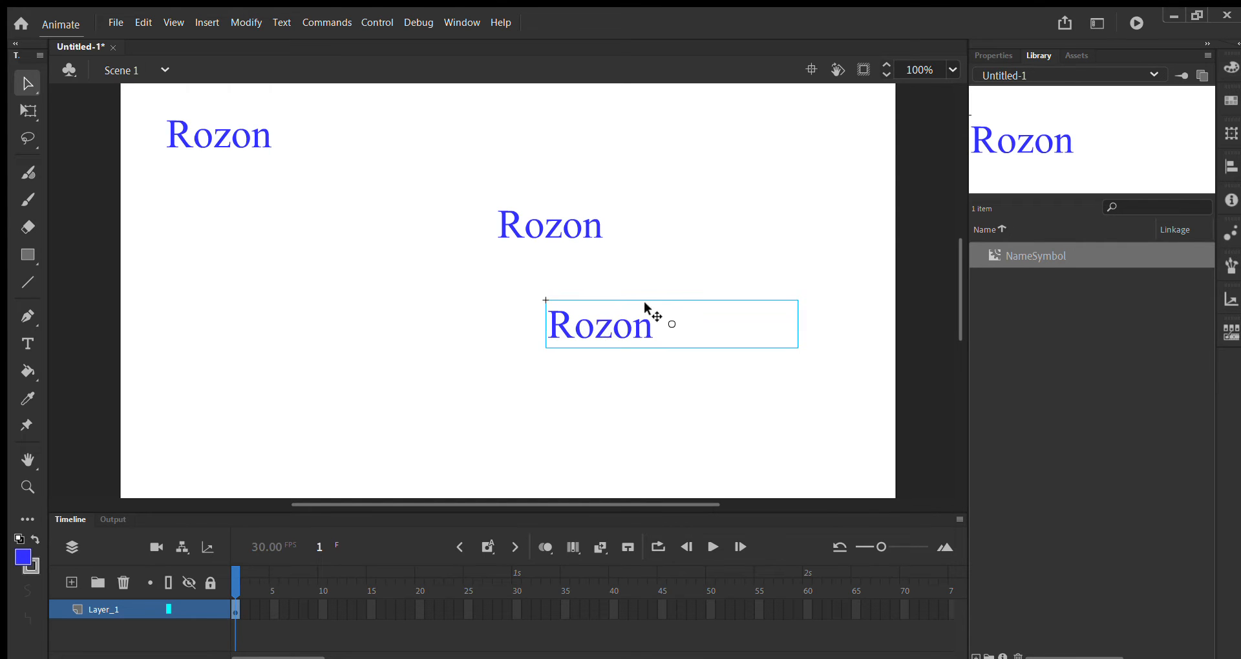
{"action": "key", "text": "Delete"}
{"action": "left_click", "coordinate": [540, 226]}
{"action": "key", "text": "Delete"}
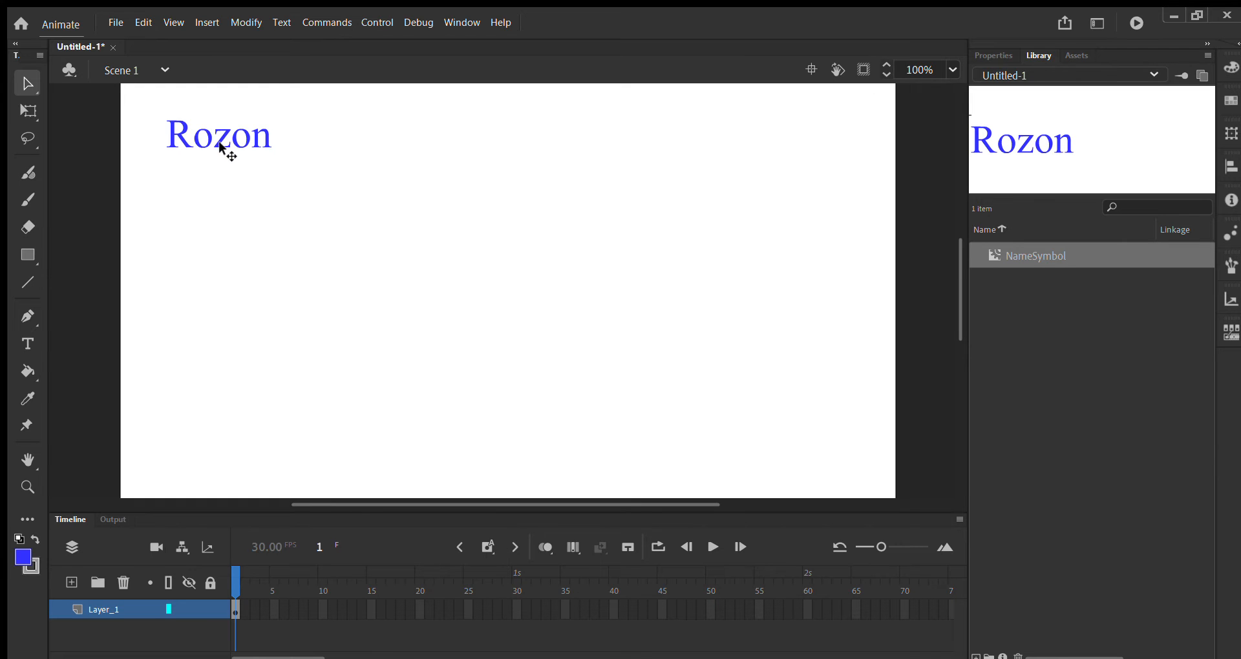
Move the NameSymbol instance closer to the stage's upper-left corner, to about X 21 and Y 74
{"action": "left_click", "coordinate": [989, 57]}
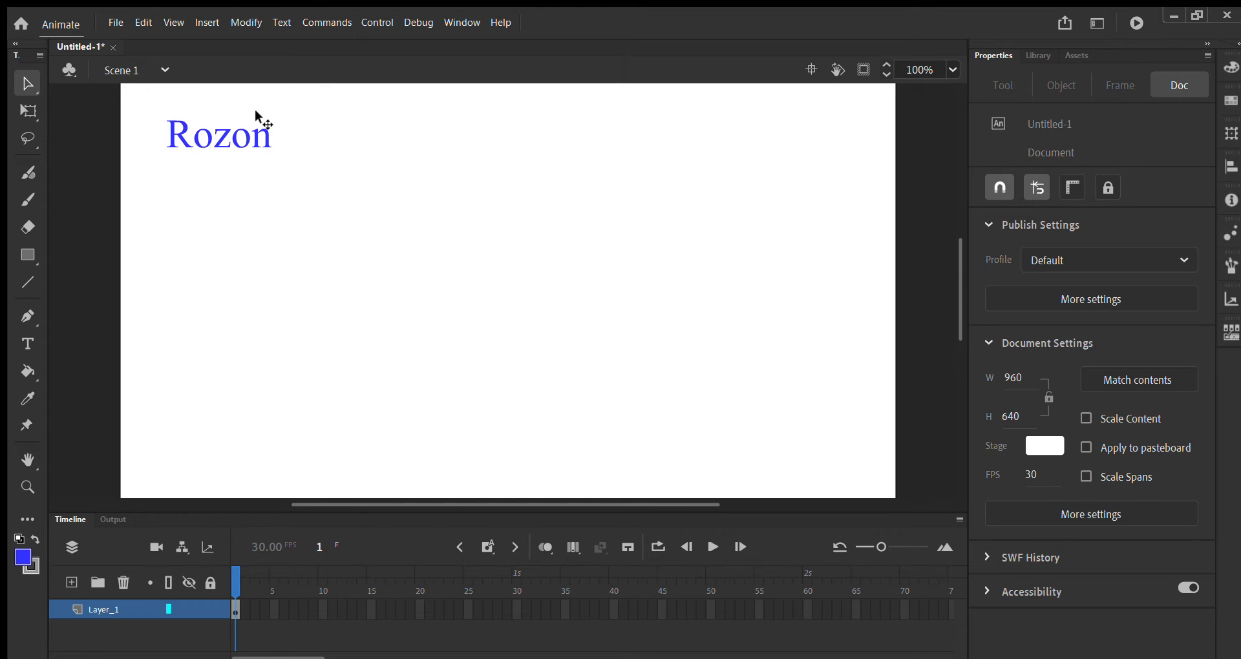
{"action": "left_click", "coordinate": [232, 137]}
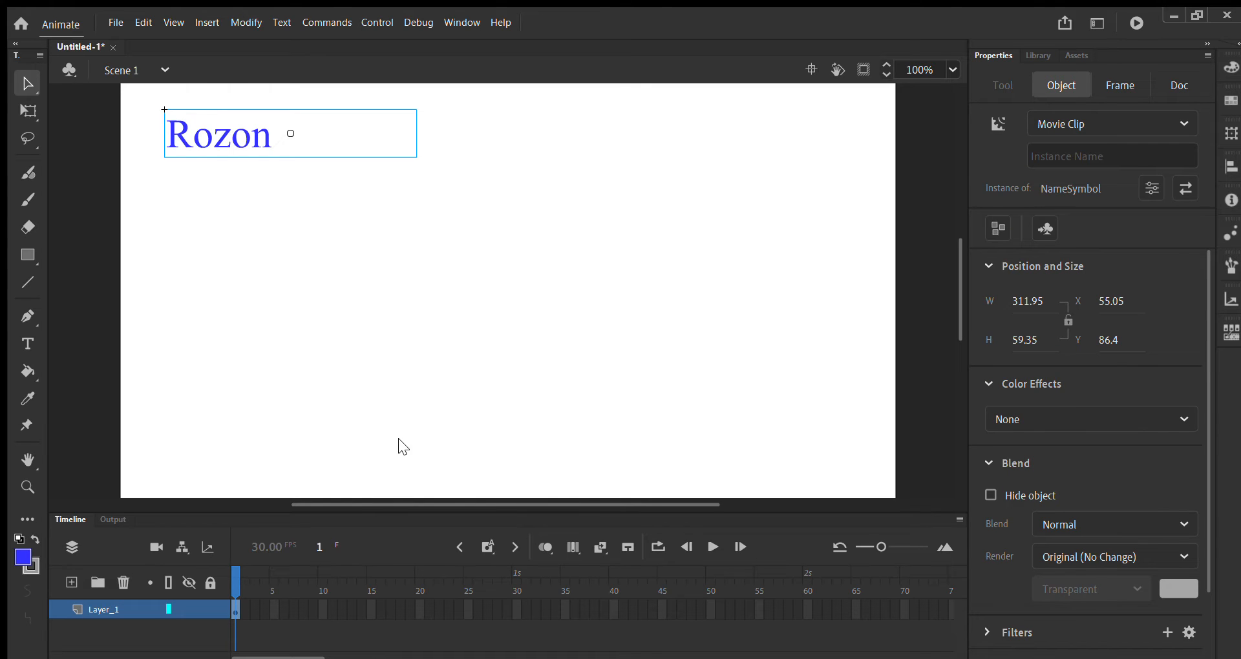
{"action": "left_click", "coordinate": [761, 246]}
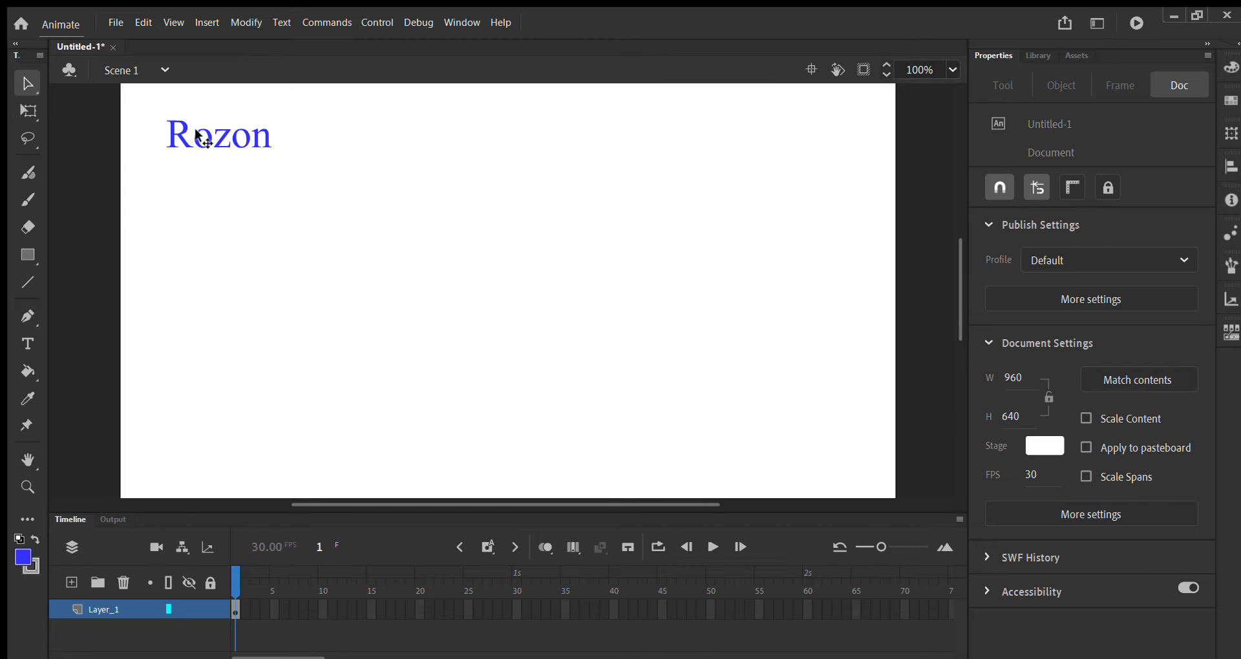
{"action": "left_click_drag", "start_coordinate": [198, 137], "coordinate": [149, 113]}
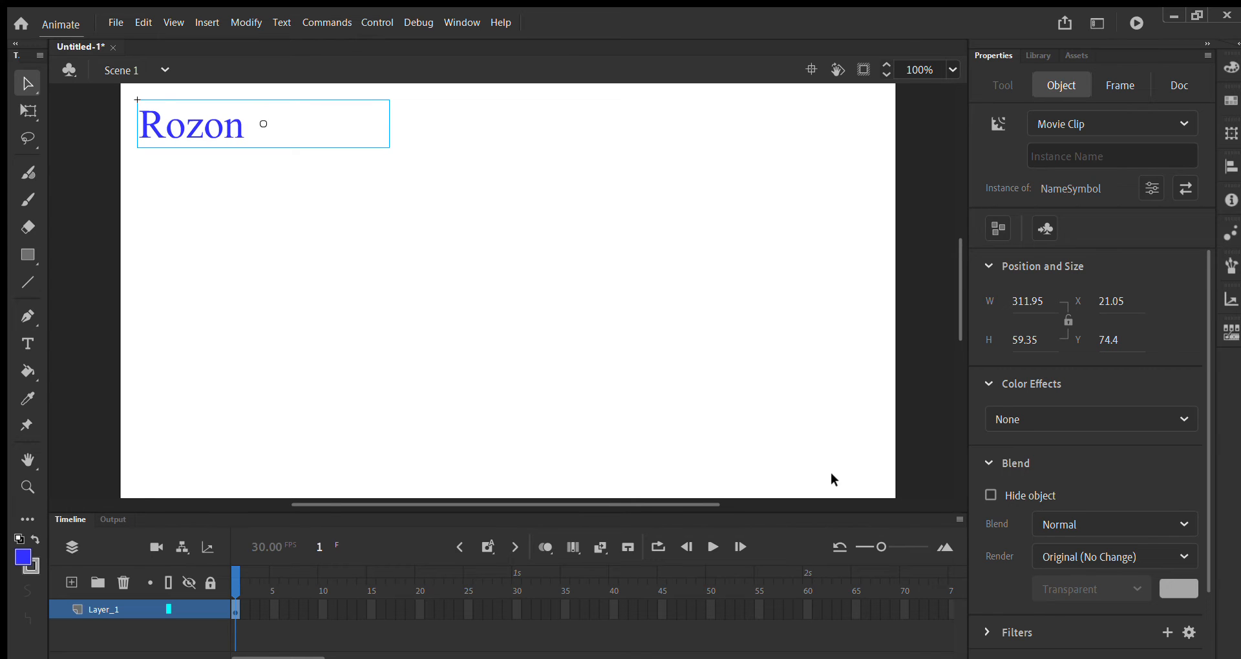
Insert a keyframe at frame 2 and move the name diagonally down to about X 47 and Y 88
{"action": "left_click", "coordinate": [238, 606]}
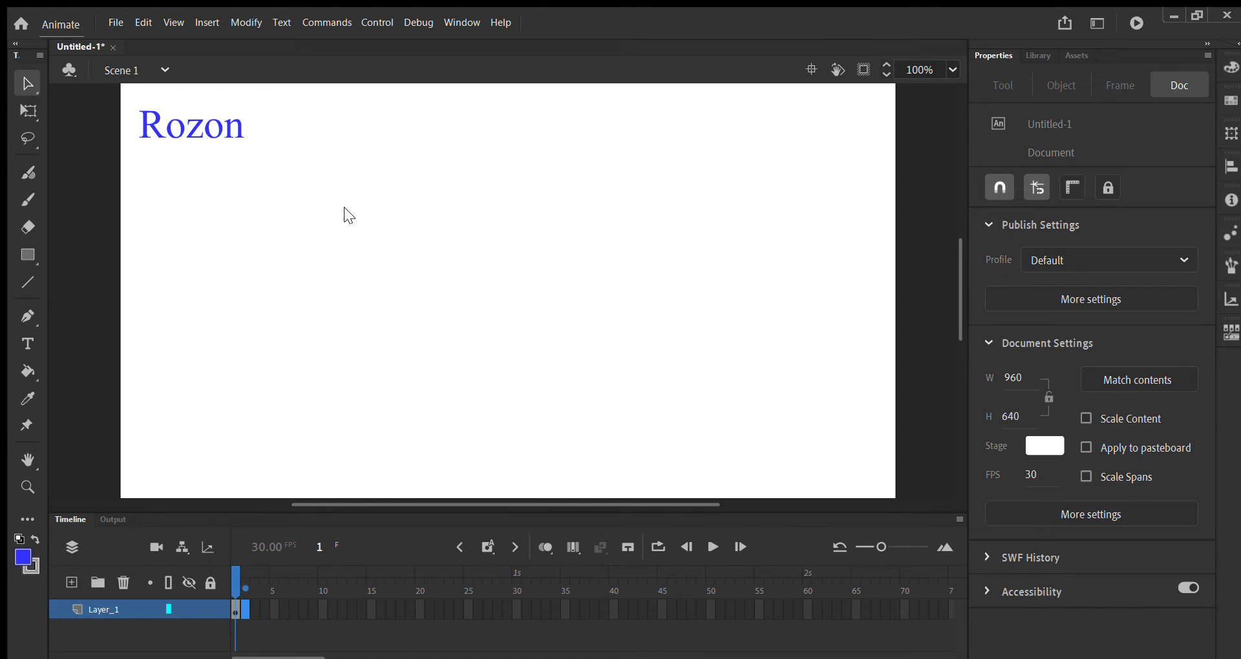
{"action": "key", "text": "F6"}
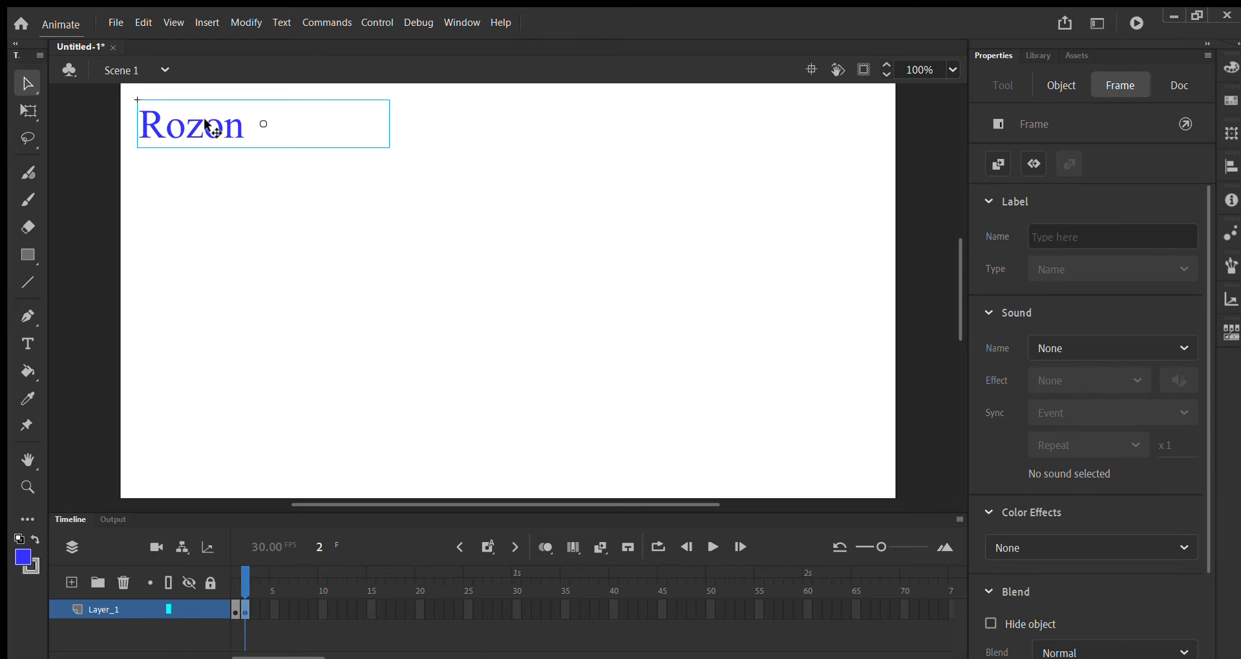
{"action": "left_click_drag", "start_coordinate": [206, 124], "coordinate": [227, 135]}
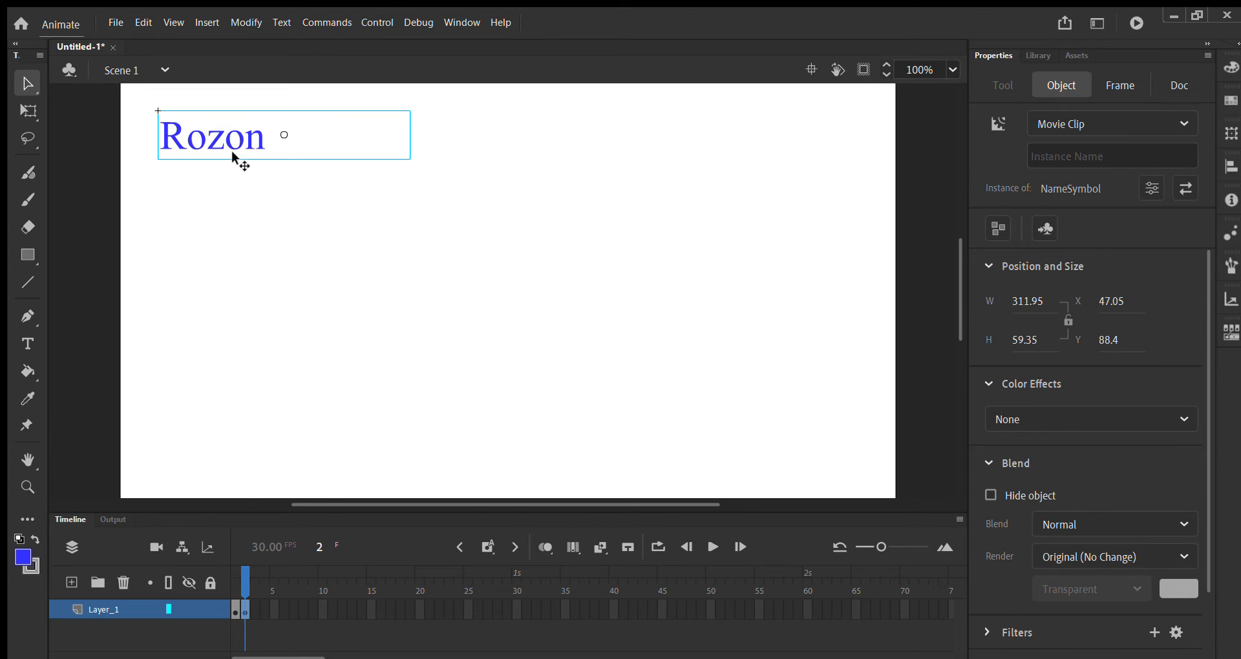
Insert a keyframe at frame 3 and shift the name further diagonally to about X 73 and Y 100
{"action": "left_click", "coordinate": [252, 608]}
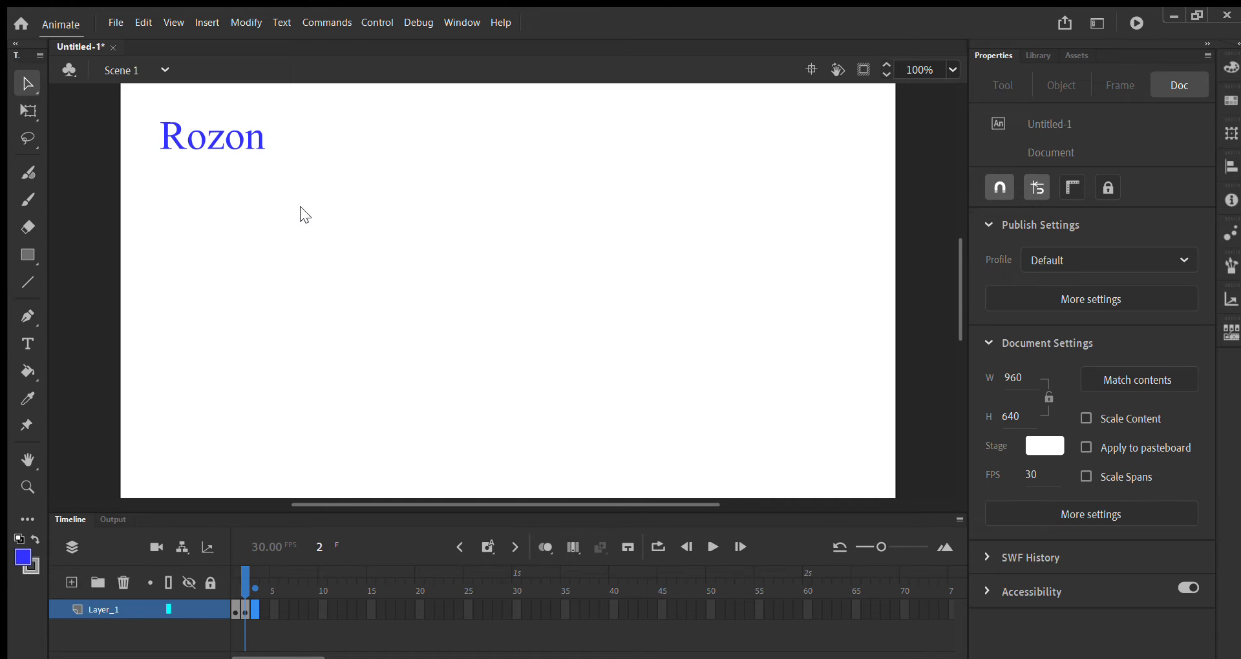
{"action": "key", "text": "F6"}
{"action": "left_click_drag", "start_coordinate": [240, 139], "coordinate": [260, 151]}
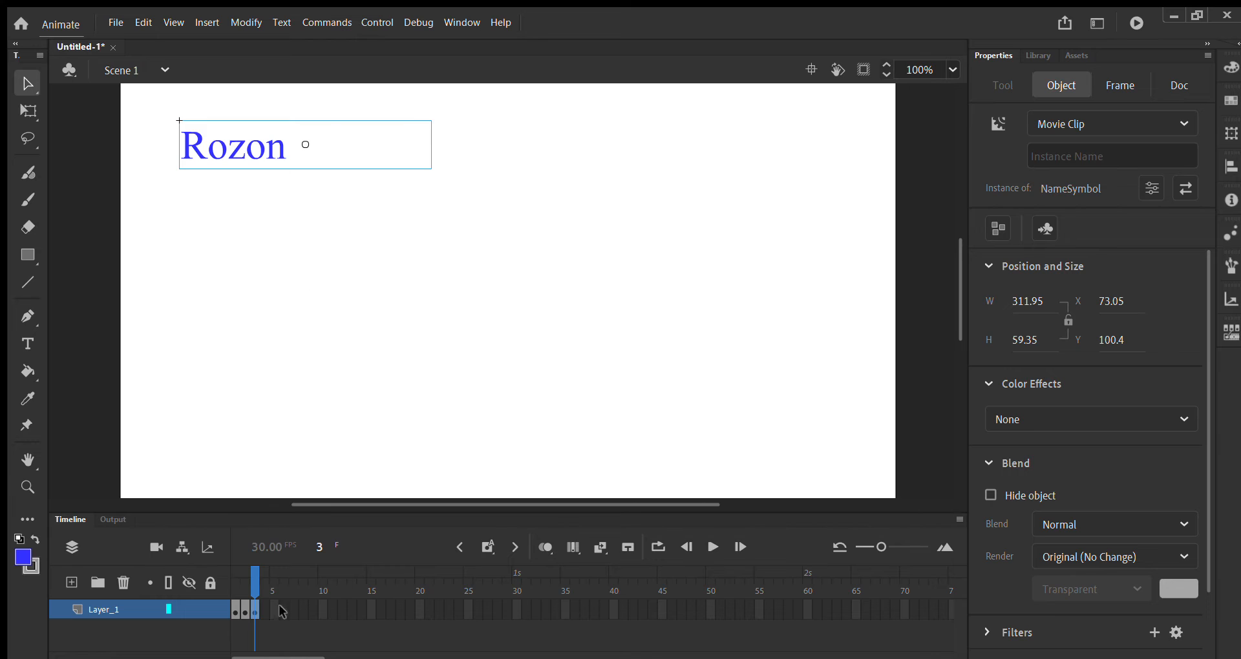
Insert a keyframe at frame 4 and shift the name to about X 90 and Y 116
{"action": "left_click", "coordinate": [258, 603]}
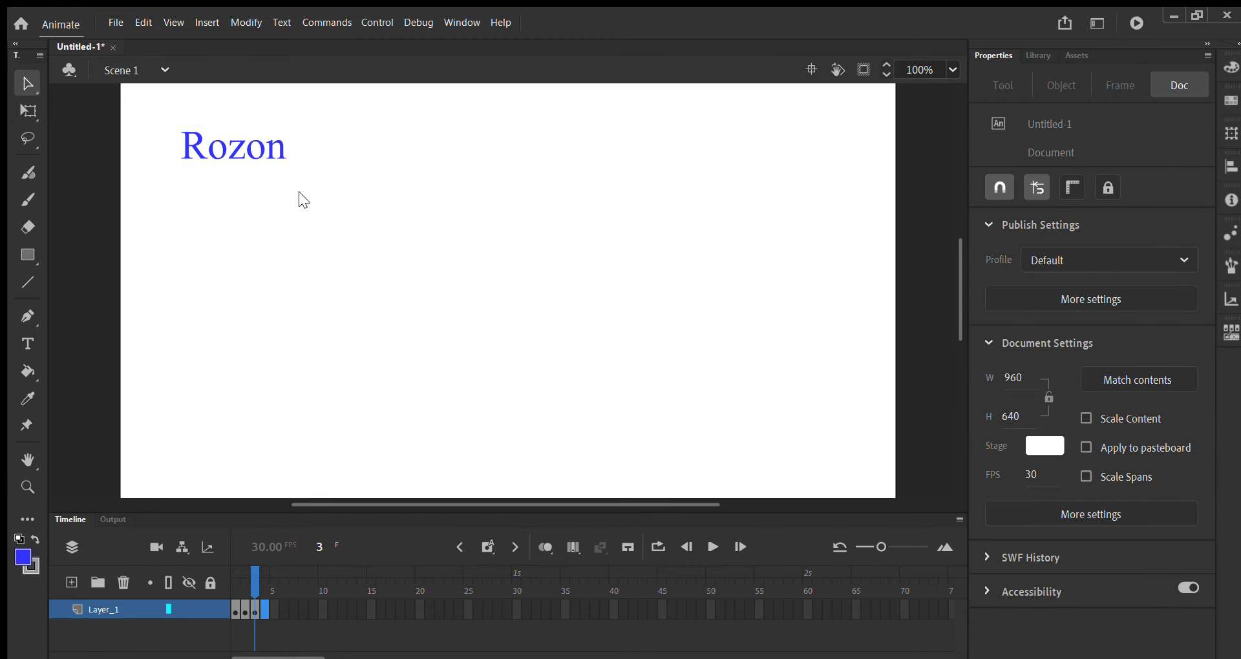
{"action": "key", "text": "F6"}
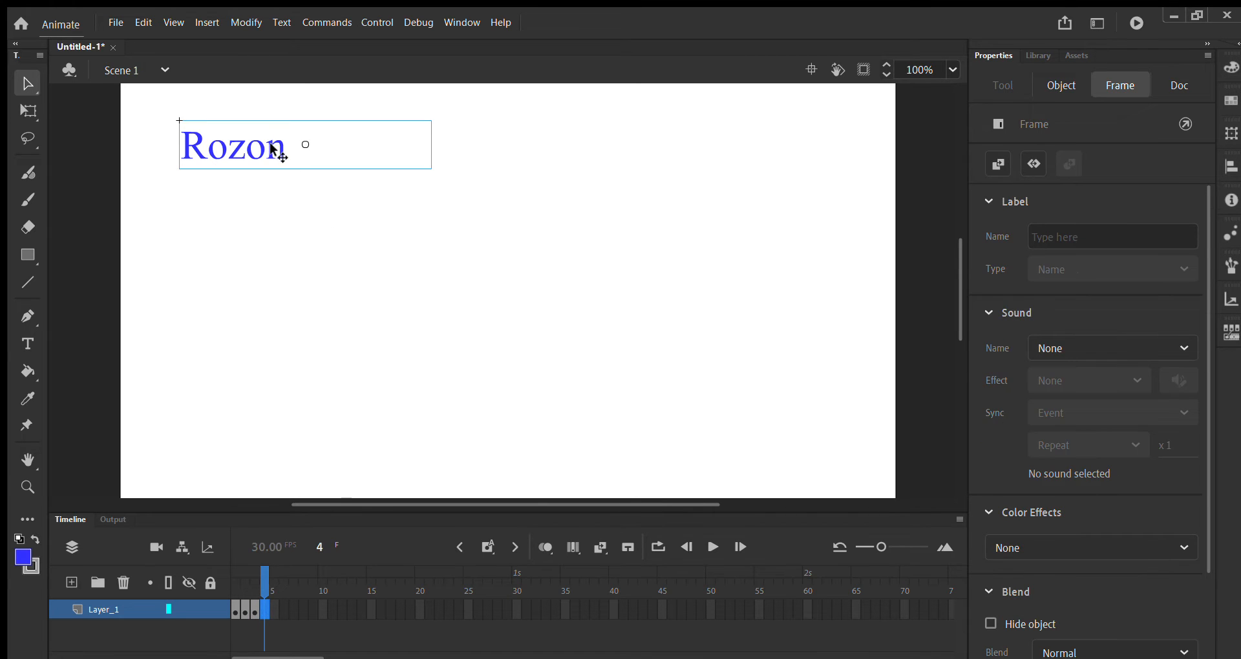
{"action": "left_click_drag", "start_coordinate": [269, 144], "coordinate": [280, 154]}
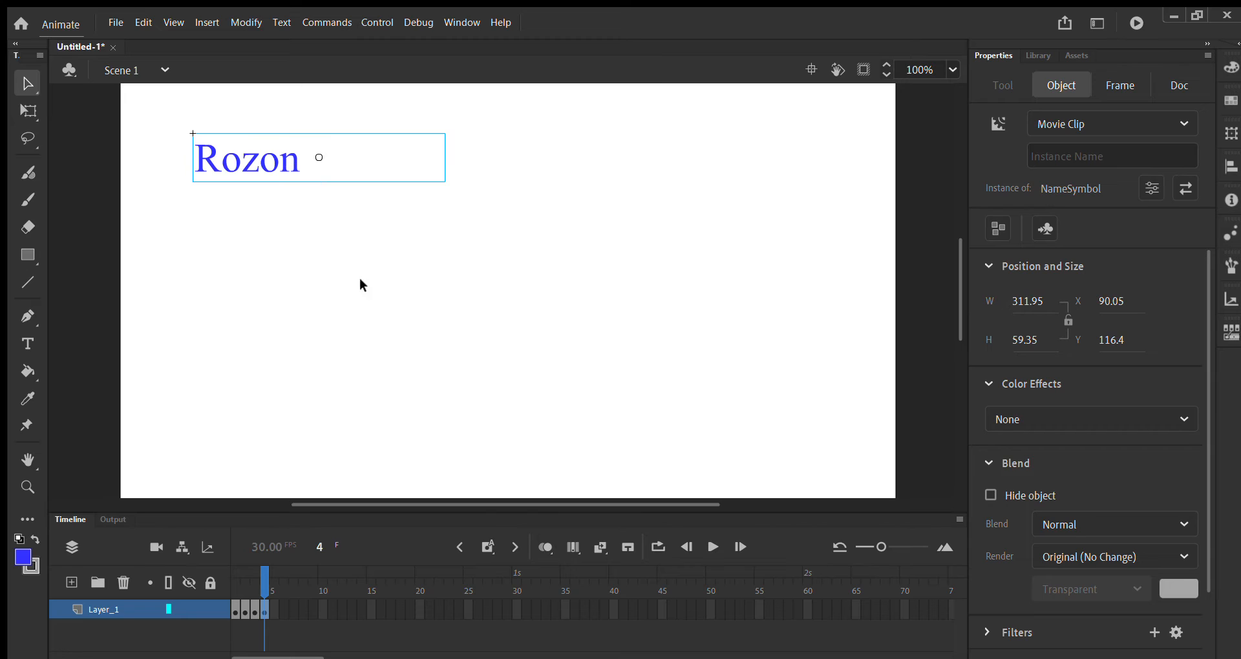
Step through keyframes 1 to 4 on Layer_1 and play the animation to review the name's movement
{"action": "left_click", "coordinate": [235, 610]}
{"action": "left_click", "coordinate": [245, 610]}
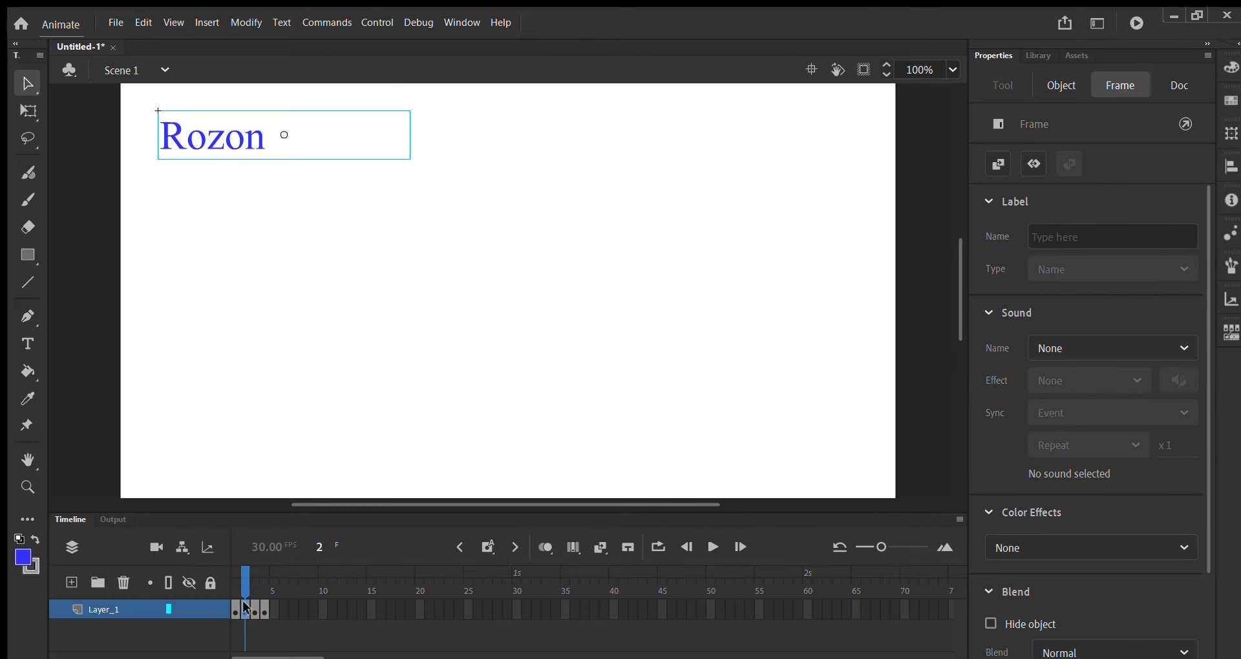
{"action": "left_click", "coordinate": [254, 607]}
{"action": "left_click", "coordinate": [264, 609]}
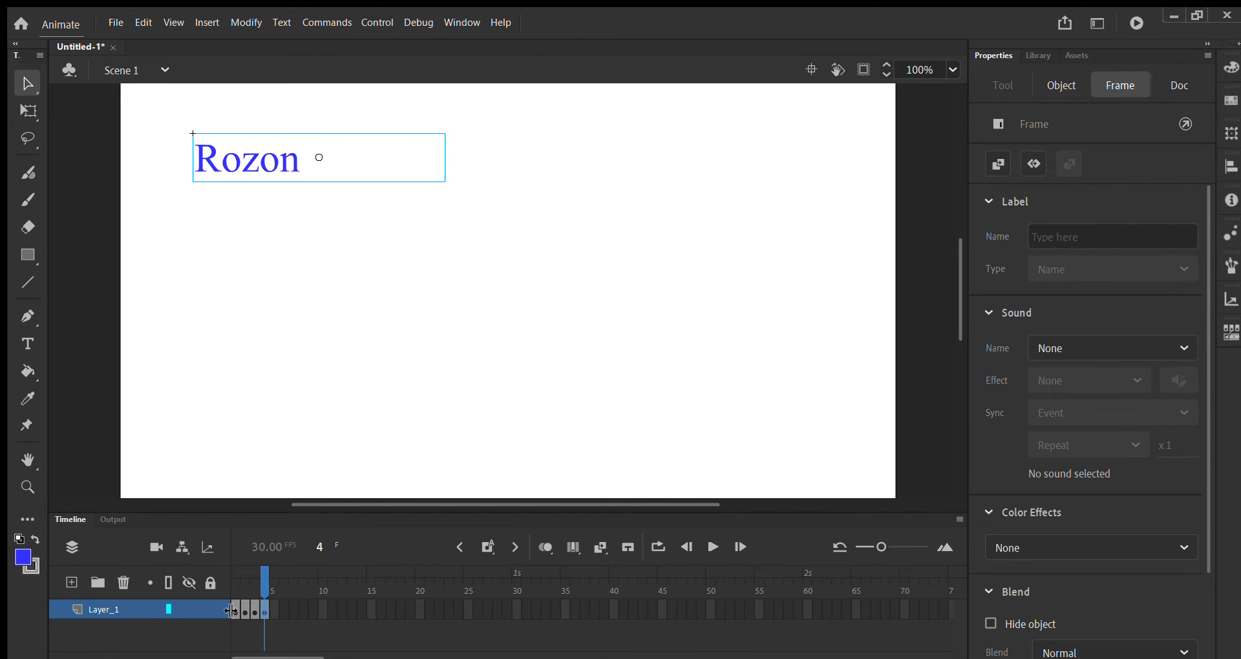
{"action": "left_click", "coordinate": [234, 610]}
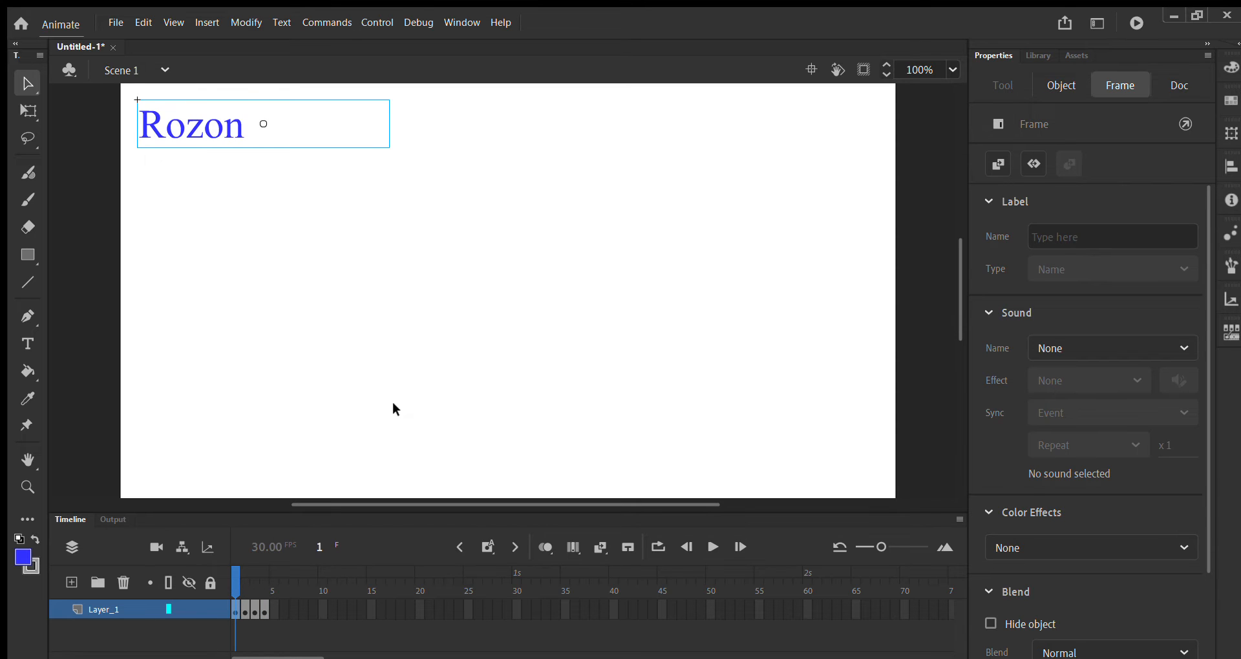
{"action": "key", "text": "Return"}
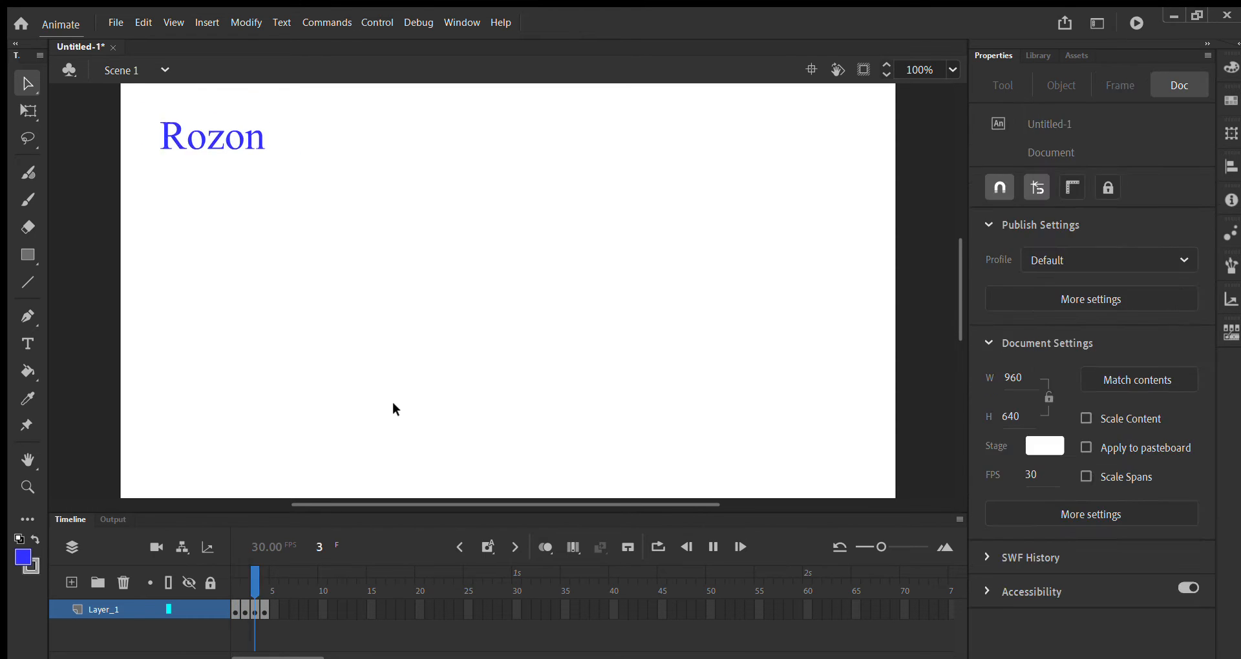
{"action": "key", "text": "Return"}
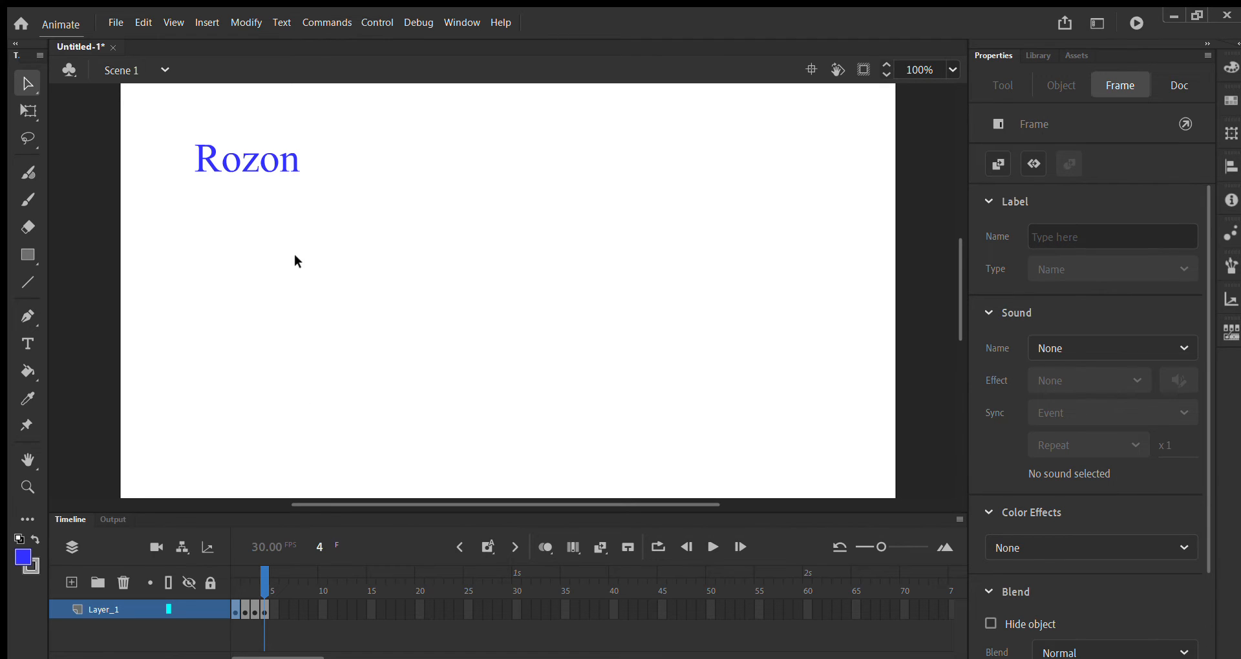
{"action": "left_click", "coordinate": [238, 610]}
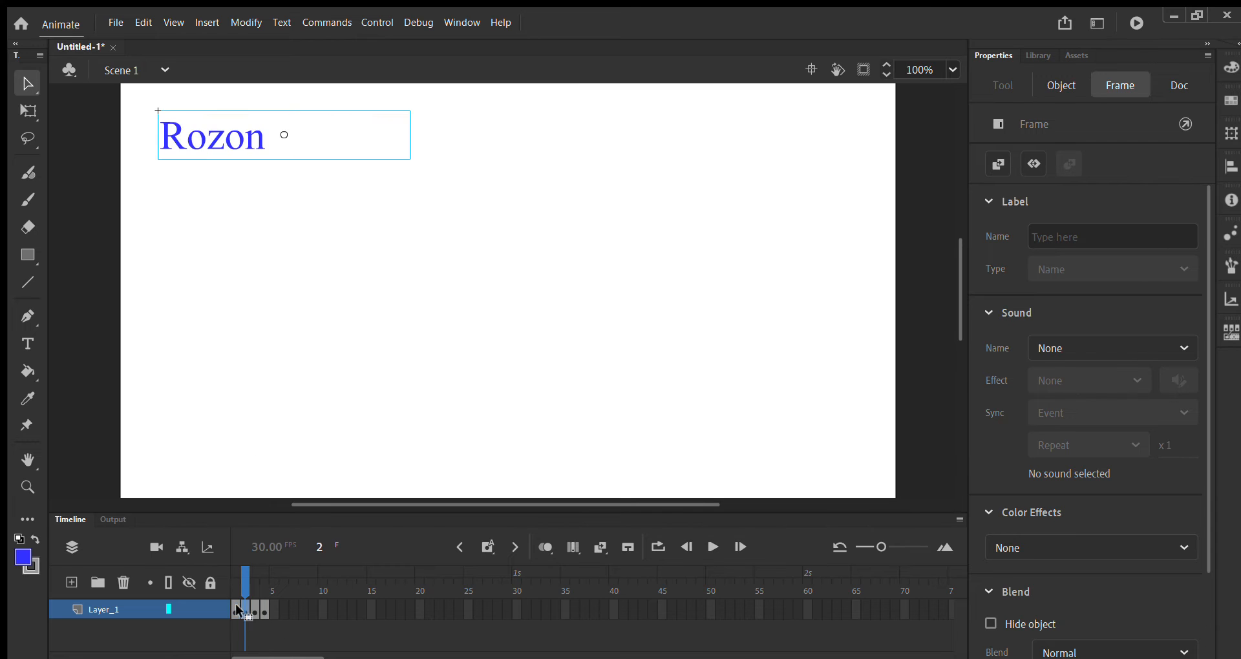
{"action": "mouse_move", "coordinate": [251, 614]}
{"action": "left_mouse_down"}
{"action": "mouse_move", "coordinate": [263, 610]}
{"action": "mouse_move", "coordinate": [237, 609]}
{"action": "mouse_move", "coordinate": [264, 612]}
{"action": "left_mouse_up"}
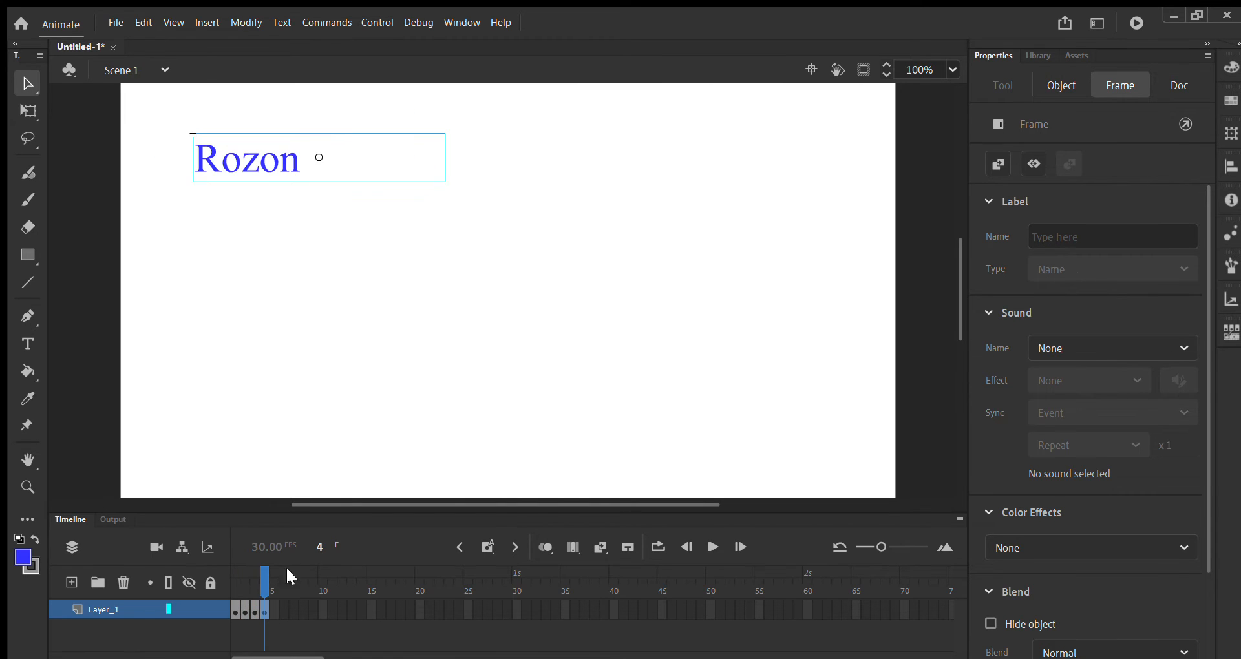
{"action": "left_click_drag", "start_coordinate": [238, 611], "coordinate": [265, 611]}
Remove all frames after frame 1 from Layer_1 and select the remaining first keyframe
{"action": "left_click", "coordinate": [294, 610]}
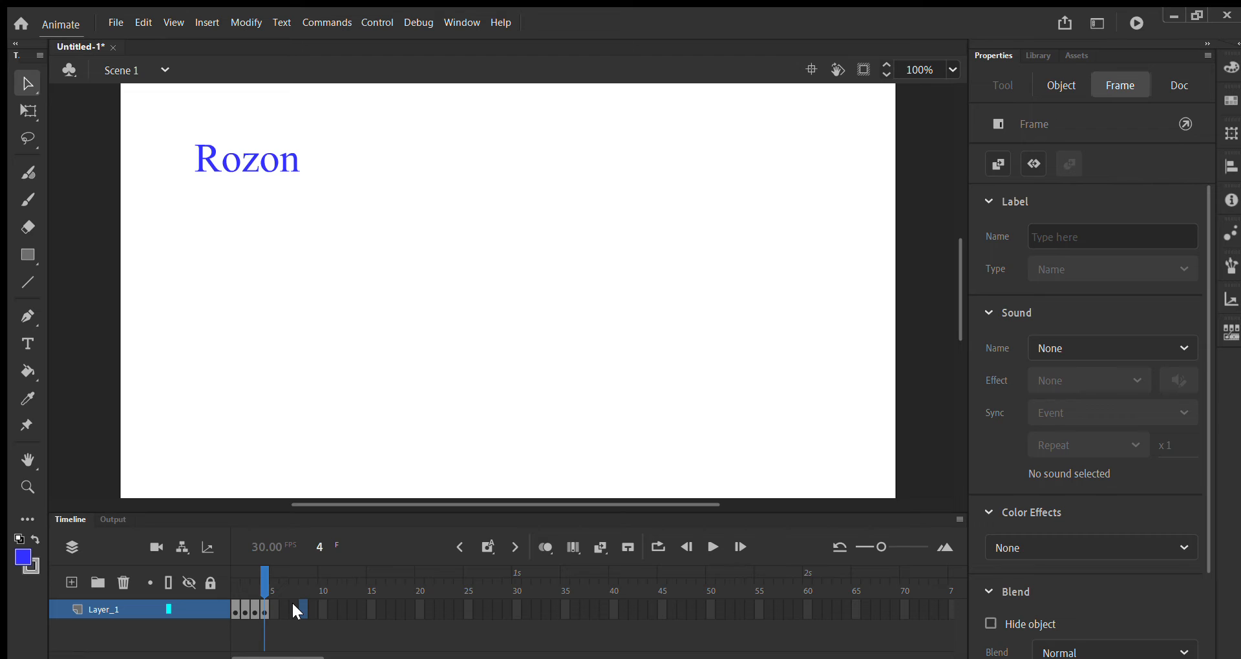
{"action": "left_click", "coordinate": [244, 609]}
{"action": "left_click", "coordinate": [245, 608]}
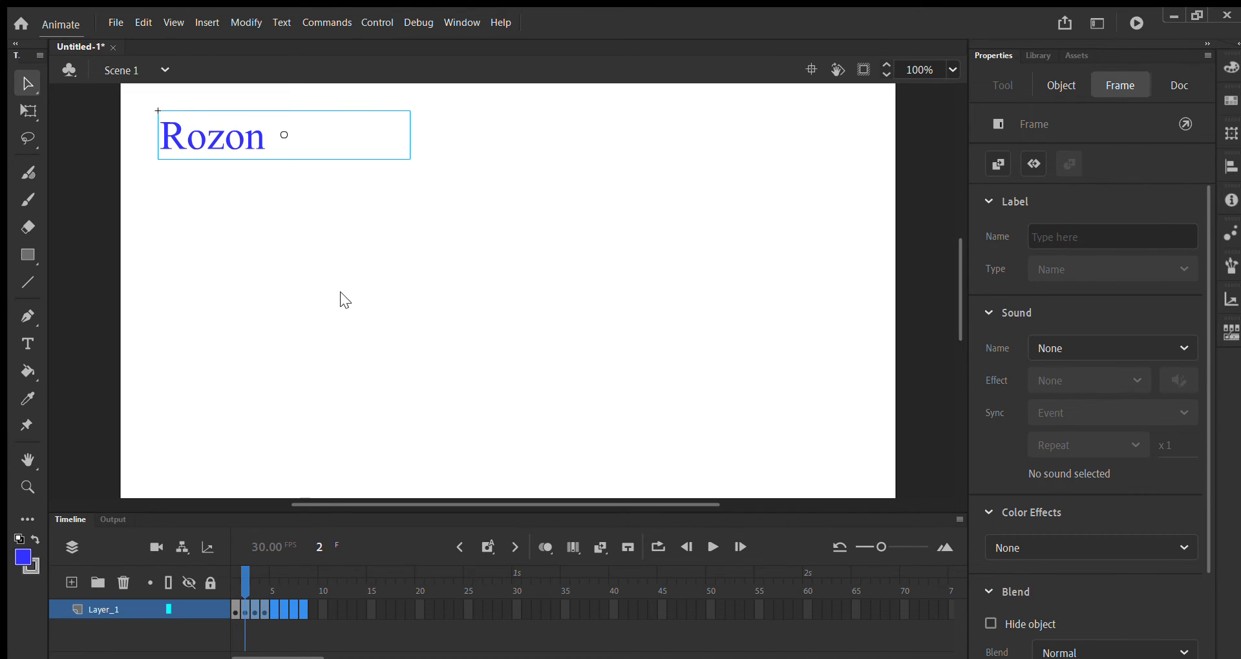
{"action": "left_click", "coordinate": [356, 192]}
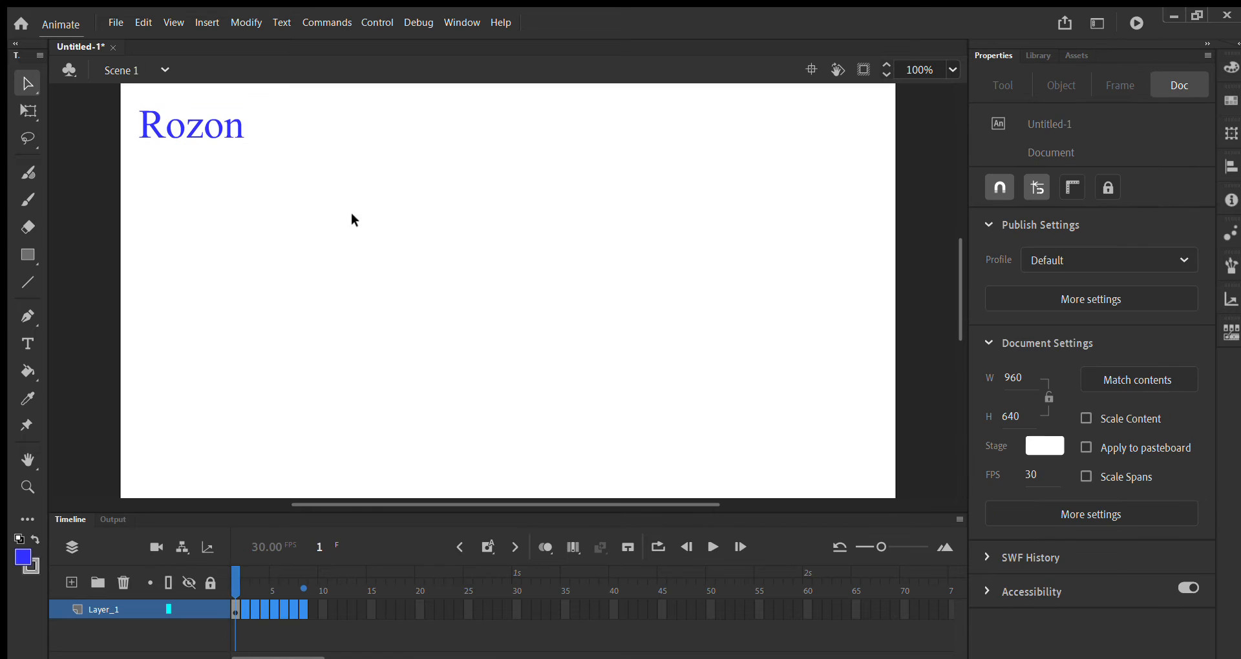
{"action": "left_click", "coordinate": [234, 607]}
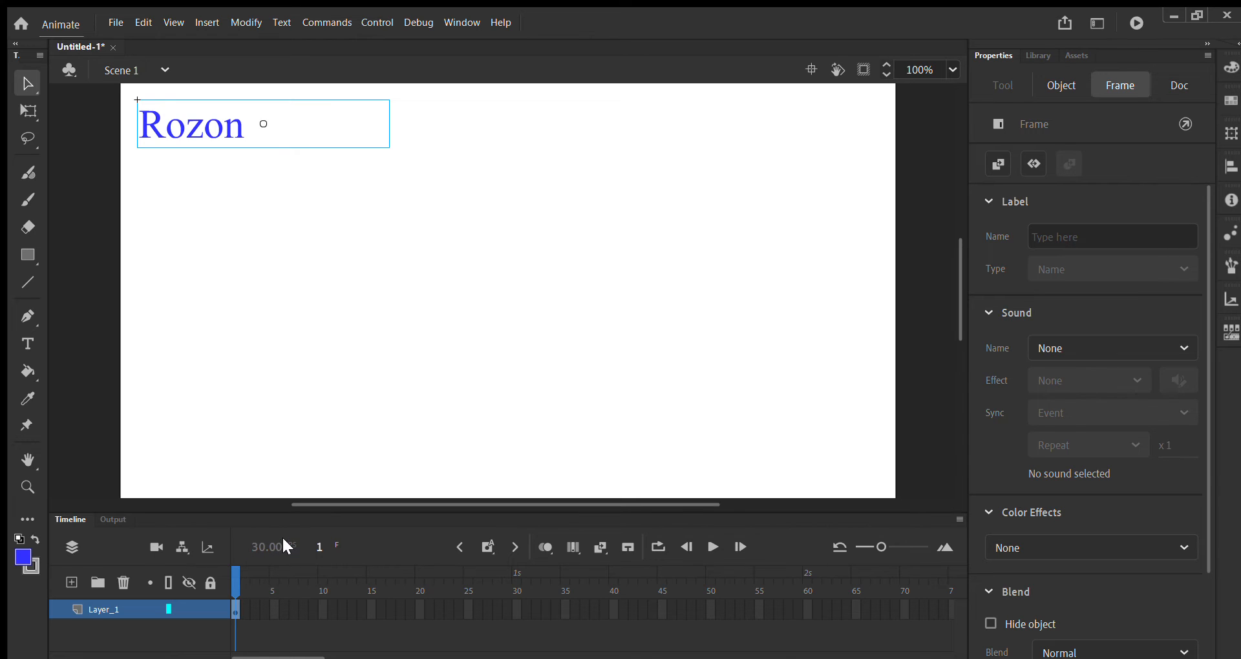
Insert a keyframe at frame 30 and move the name diagonally across the stage to about X 774 and Y 487
{"action": "left_click", "coordinate": [514, 608]}
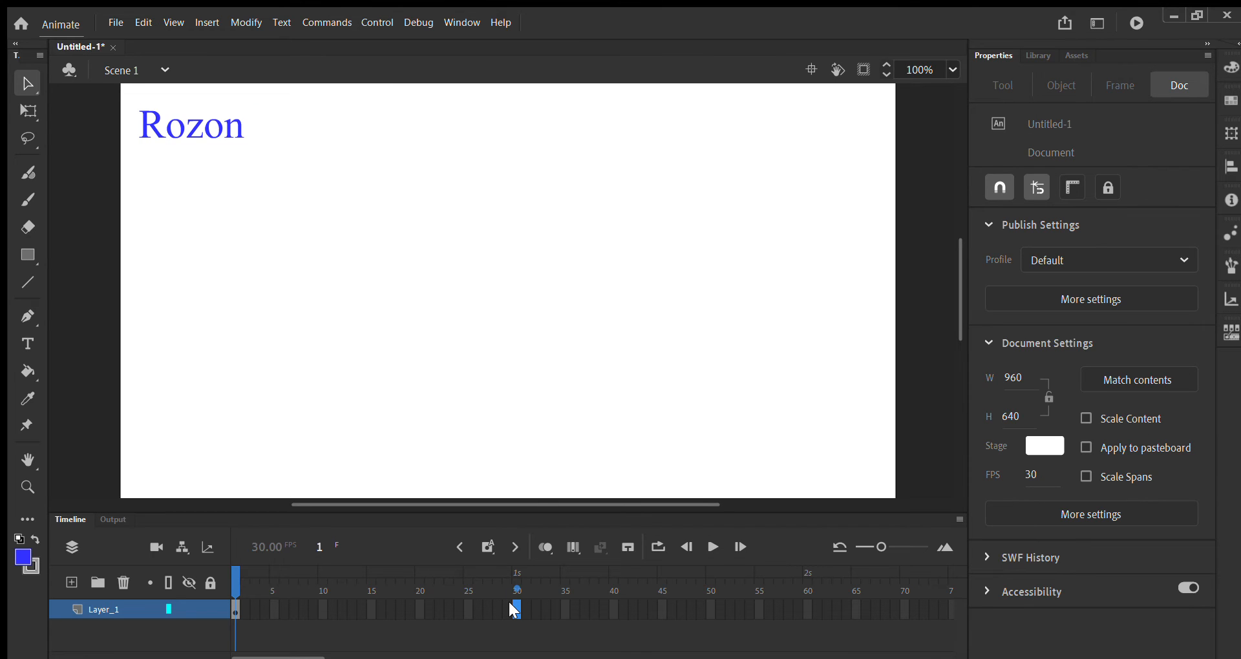
{"action": "key", "text": "F6"}
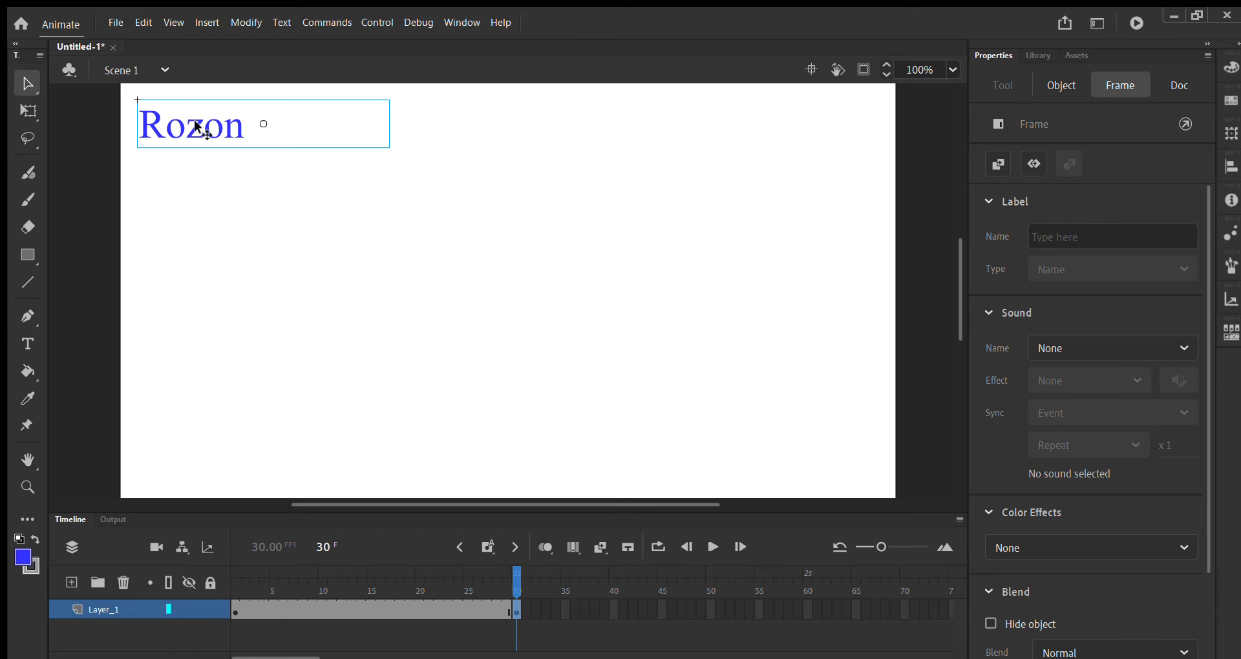
{"action": "left_click_drag", "start_coordinate": [192, 129], "coordinate": [802, 463]}
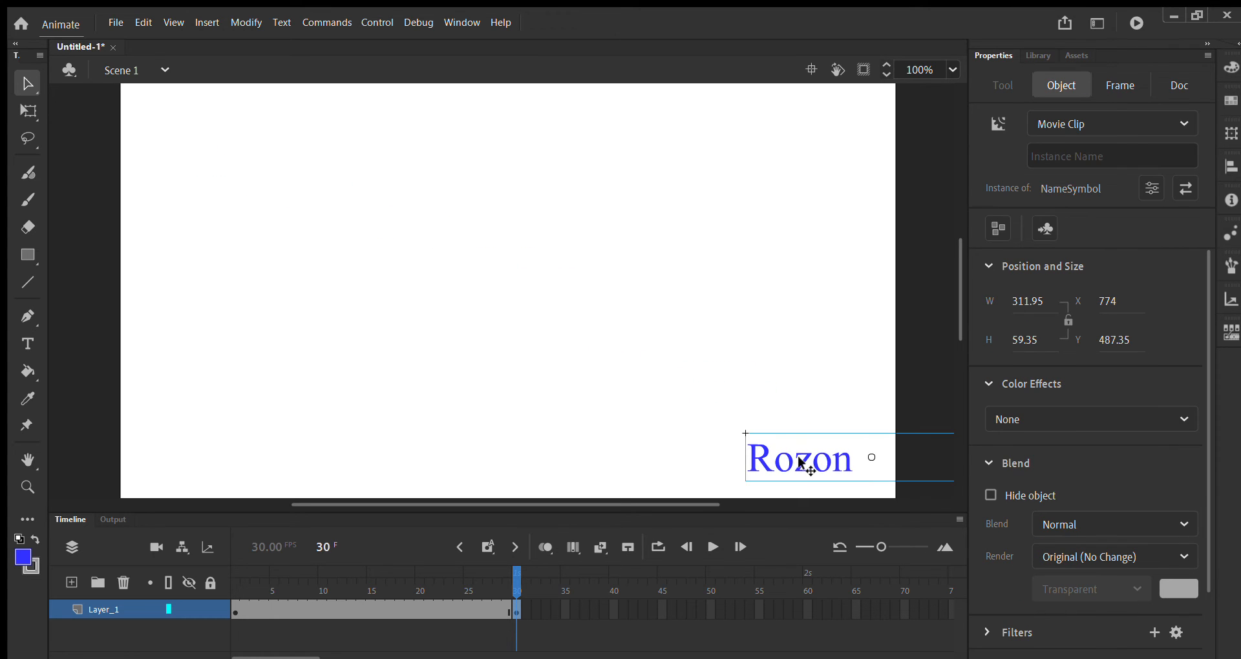
Check the keyframes at frames 1 and 30 and create a classic tween between them on Layer_1
{"action": "left_click", "coordinate": [232, 609]}
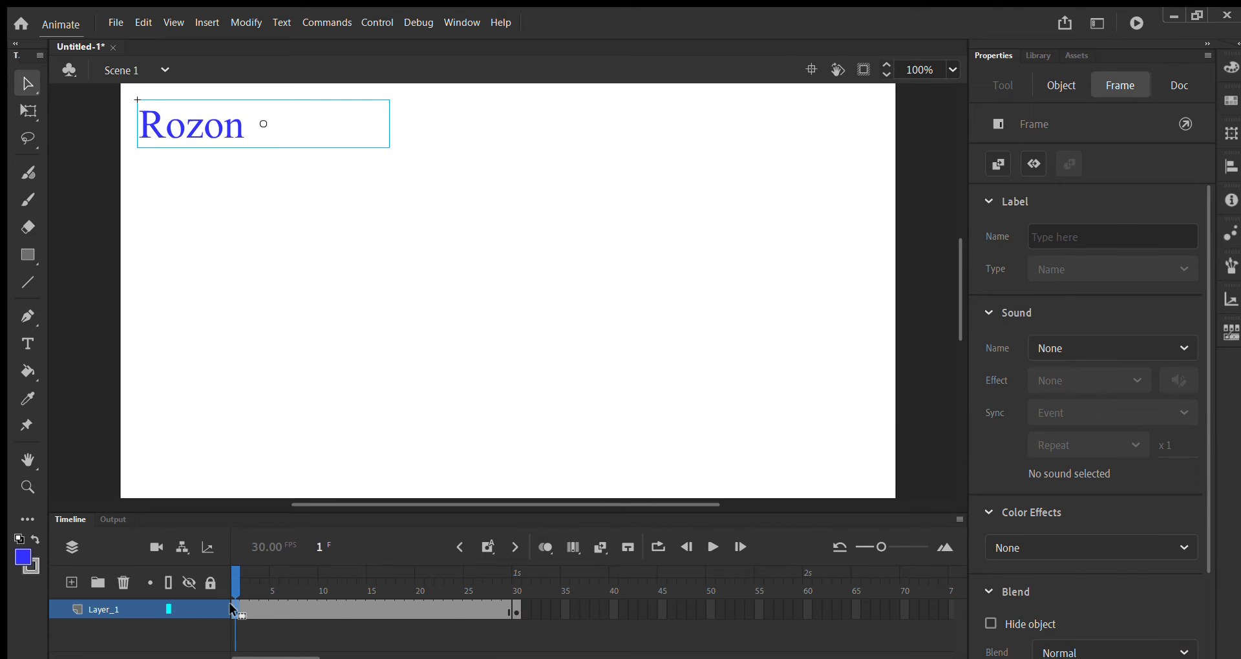
{"action": "left_click", "coordinate": [516, 609]}
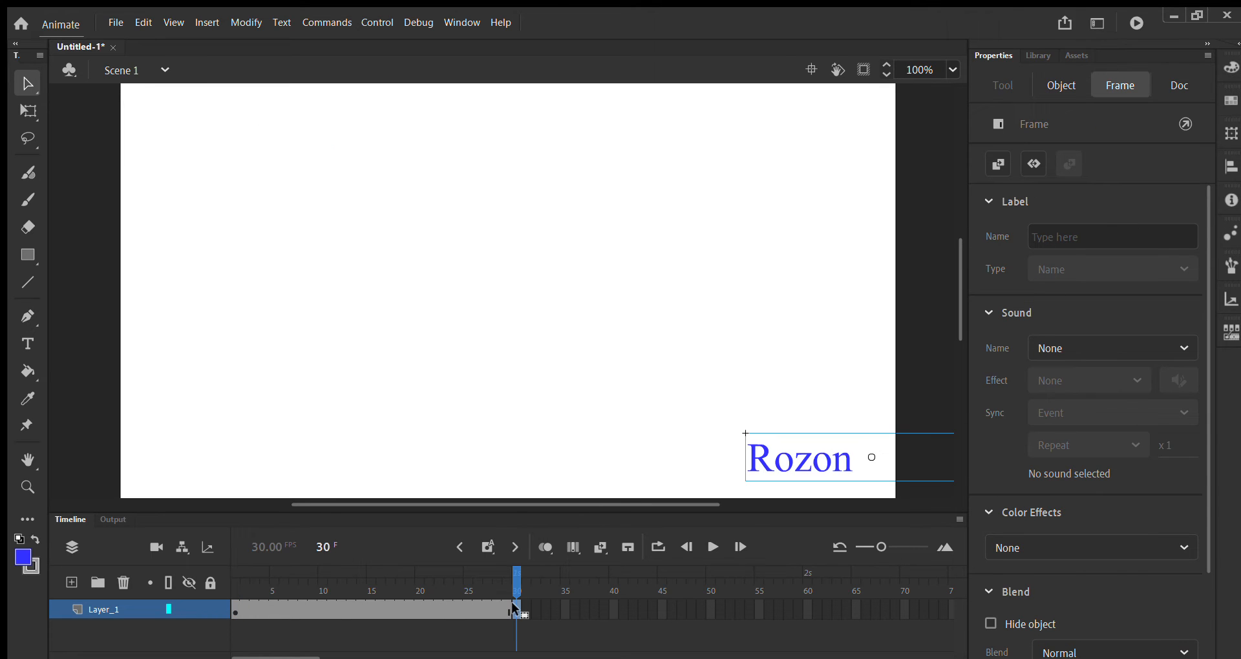
{"action": "left_click", "coordinate": [230, 602]}
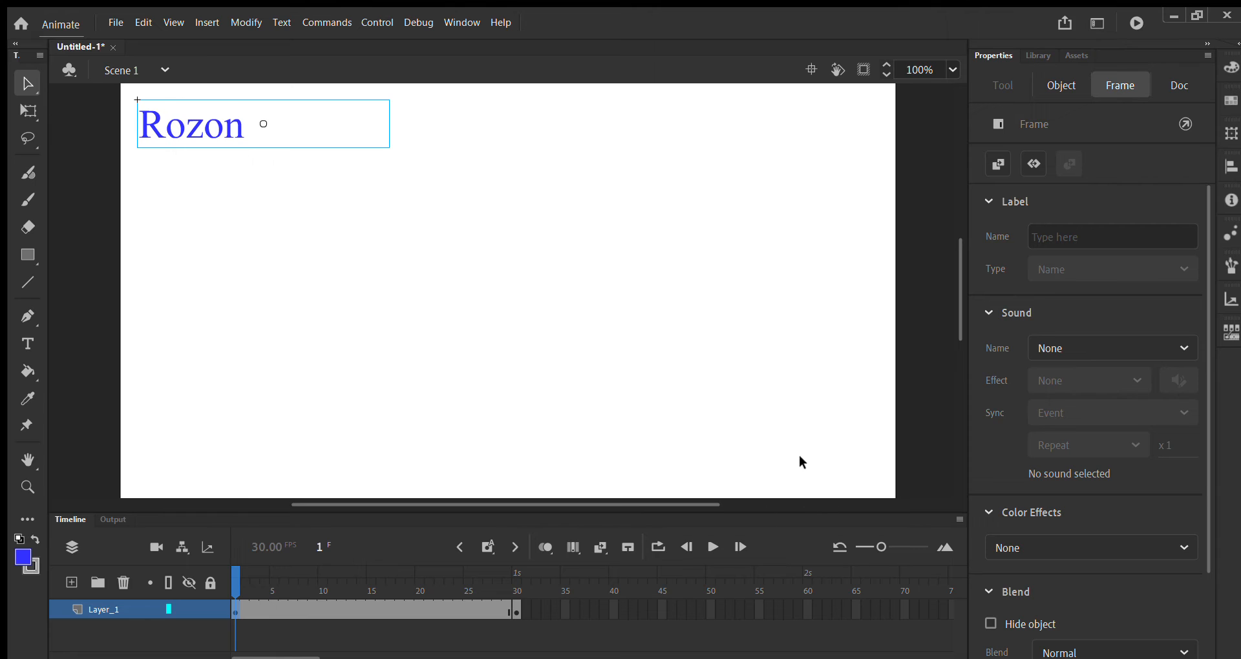
{"action": "left_click", "coordinate": [334, 606]}
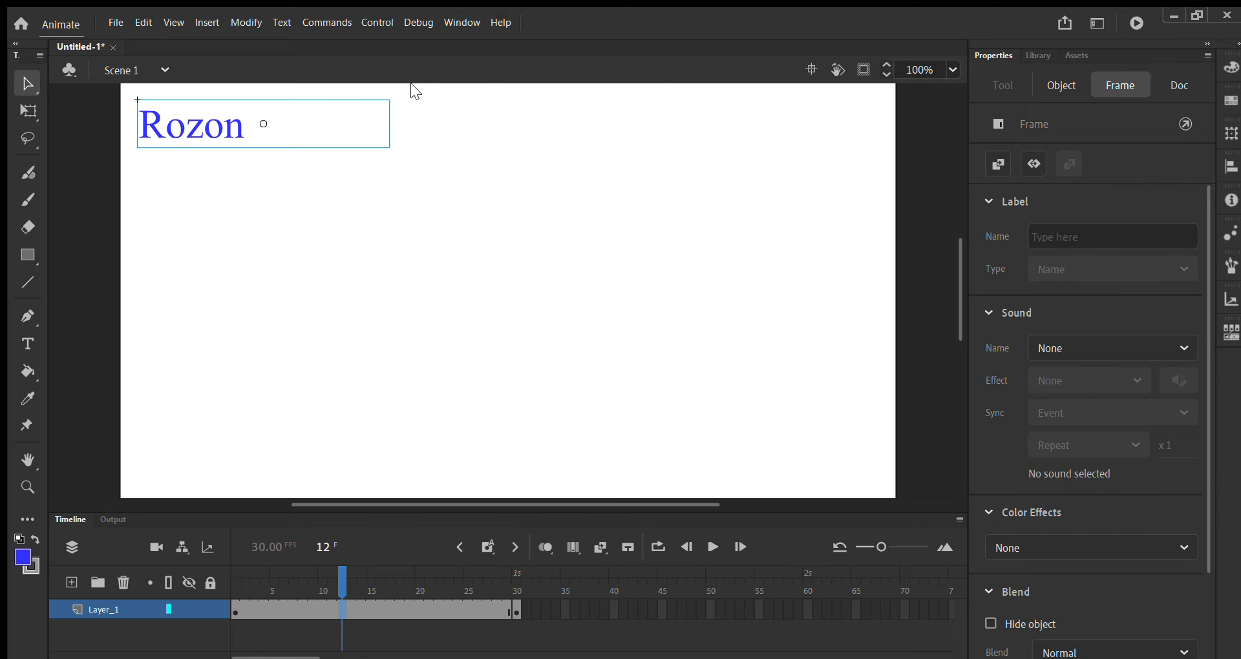
{"action": "left_click", "coordinate": [488, 83]}
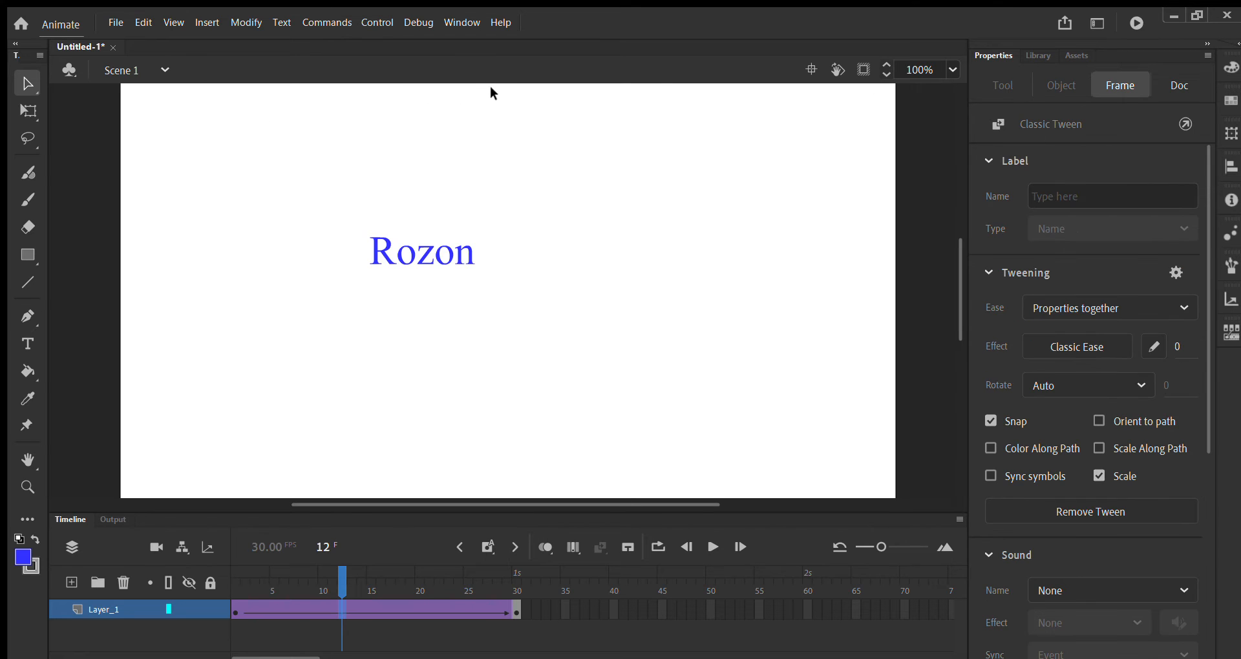
Scrub through the classic tween from frame 1 to 30 and play it to review the name's diagonal movement
{"action": "left_click", "coordinate": [236, 610]}
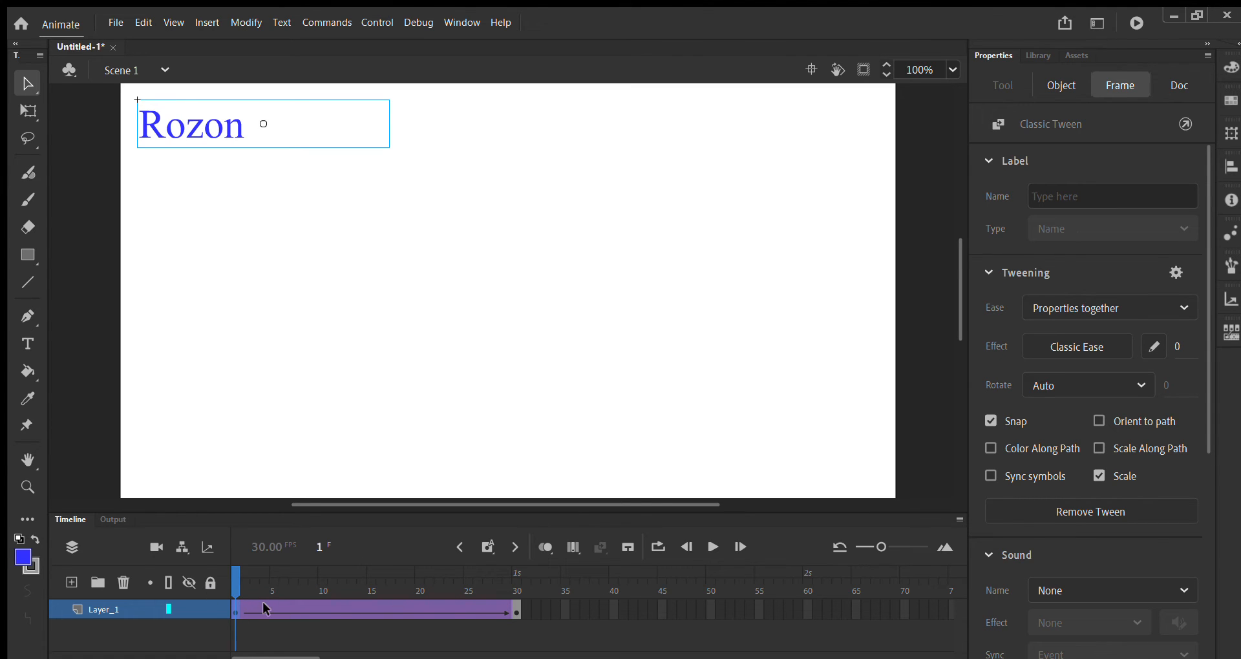
{"action": "left_click_drag", "start_coordinate": [255, 603], "coordinate": [506, 606]}
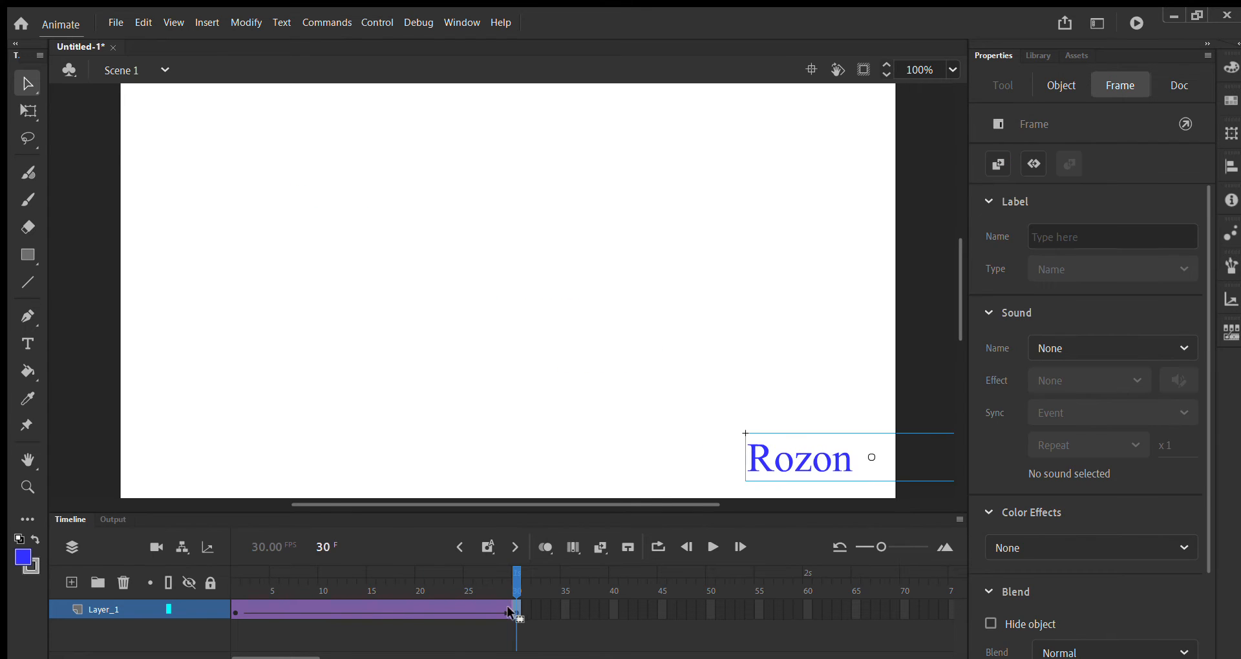
{"action": "left_click", "coordinate": [235, 611]}
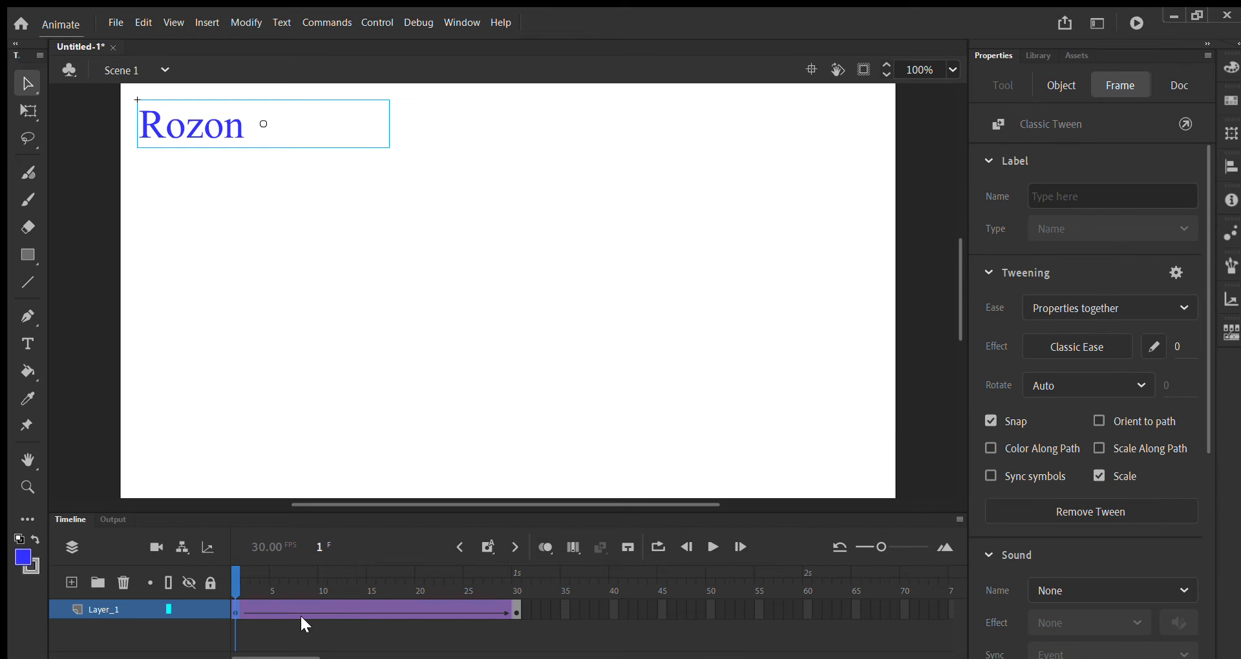
{"action": "key", "text": "Return"}
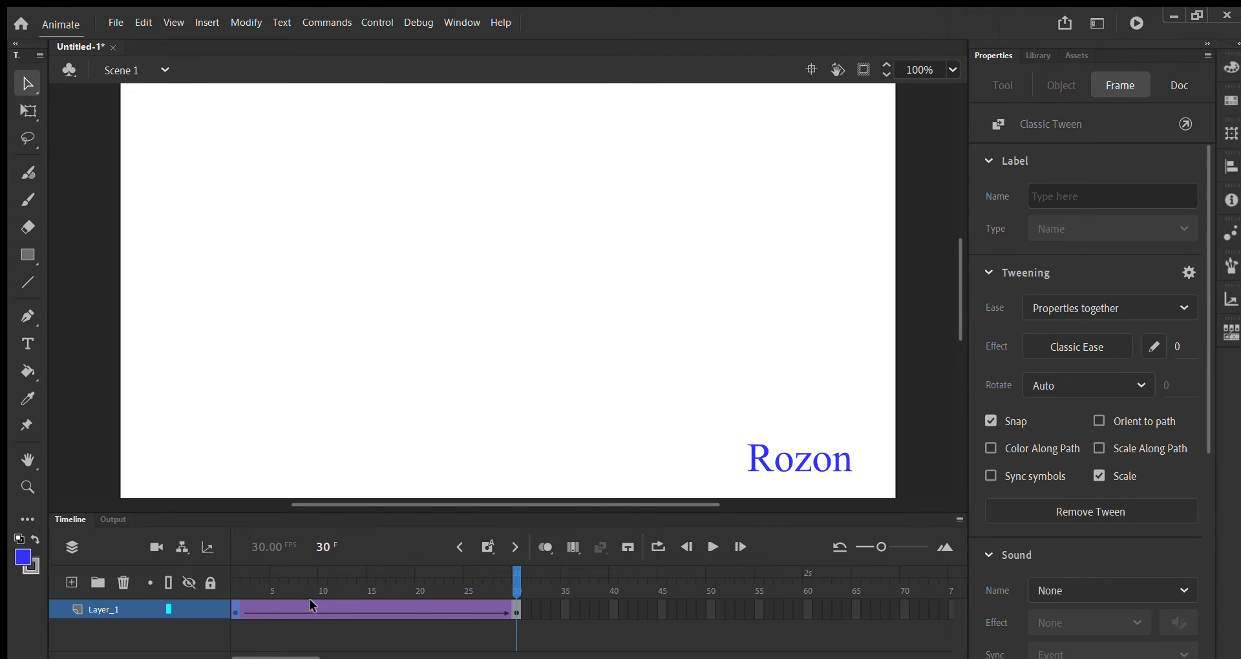
{"action": "left_click", "coordinate": [309, 606]}
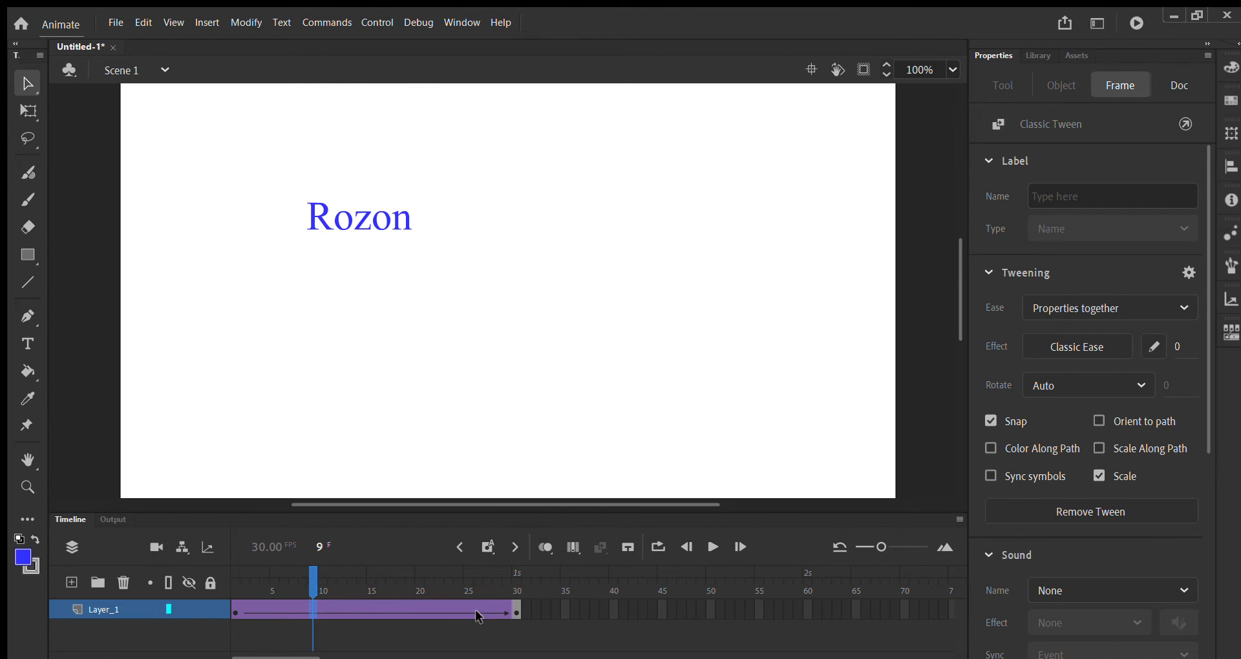
{"action": "left_click", "coordinate": [513, 608]}
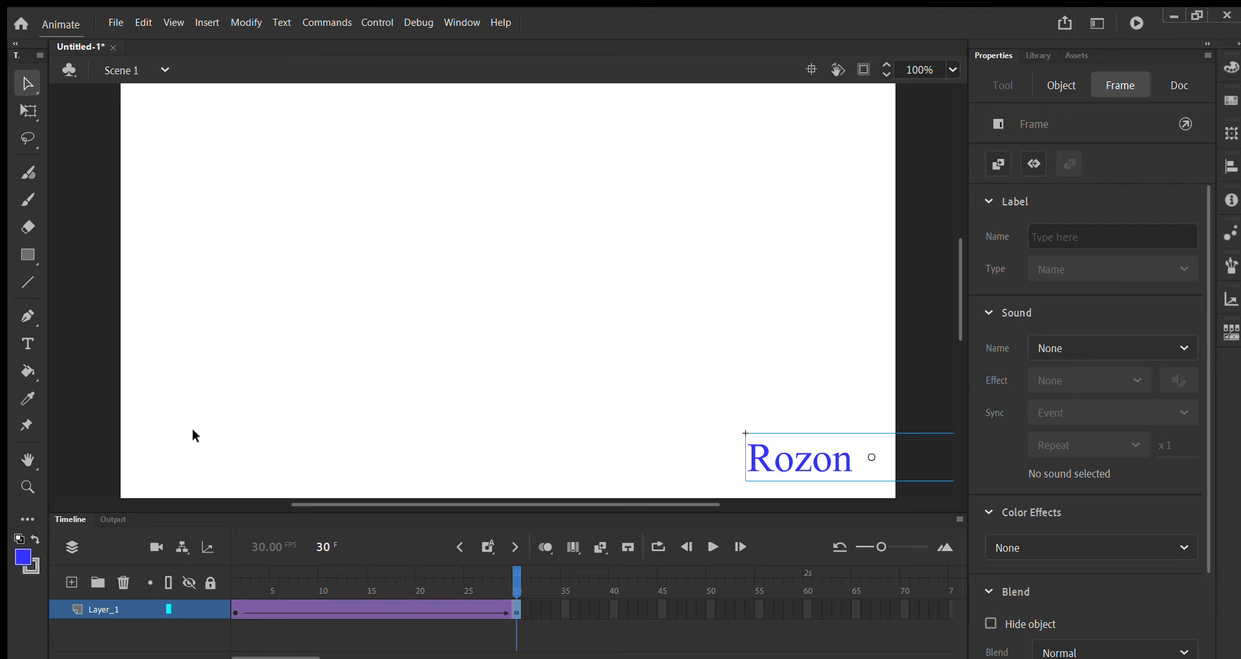
Insert a keyframe at frame 60 and move the name horizontally across the stage to about X 49 and Y 487
{"action": "left_click", "coordinate": [808, 609]}
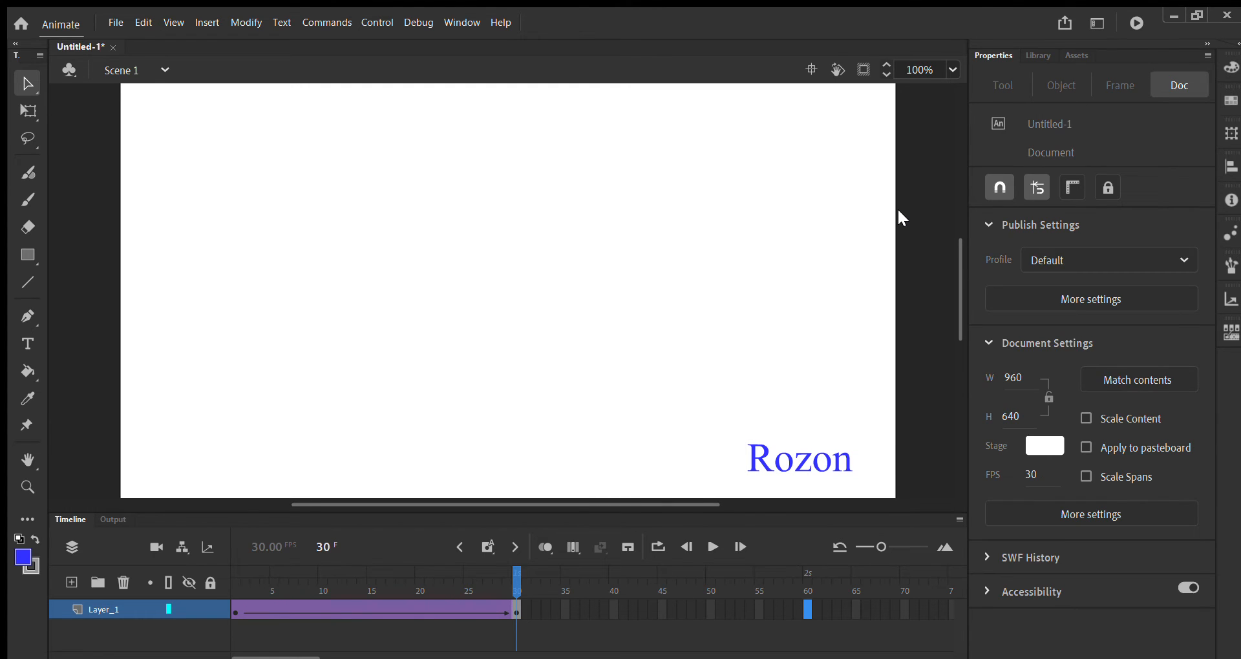
{"action": "key", "text": "F6"}
{"action": "left_click_drag", "start_coordinate": [810, 460], "coordinate": [224, 460]}
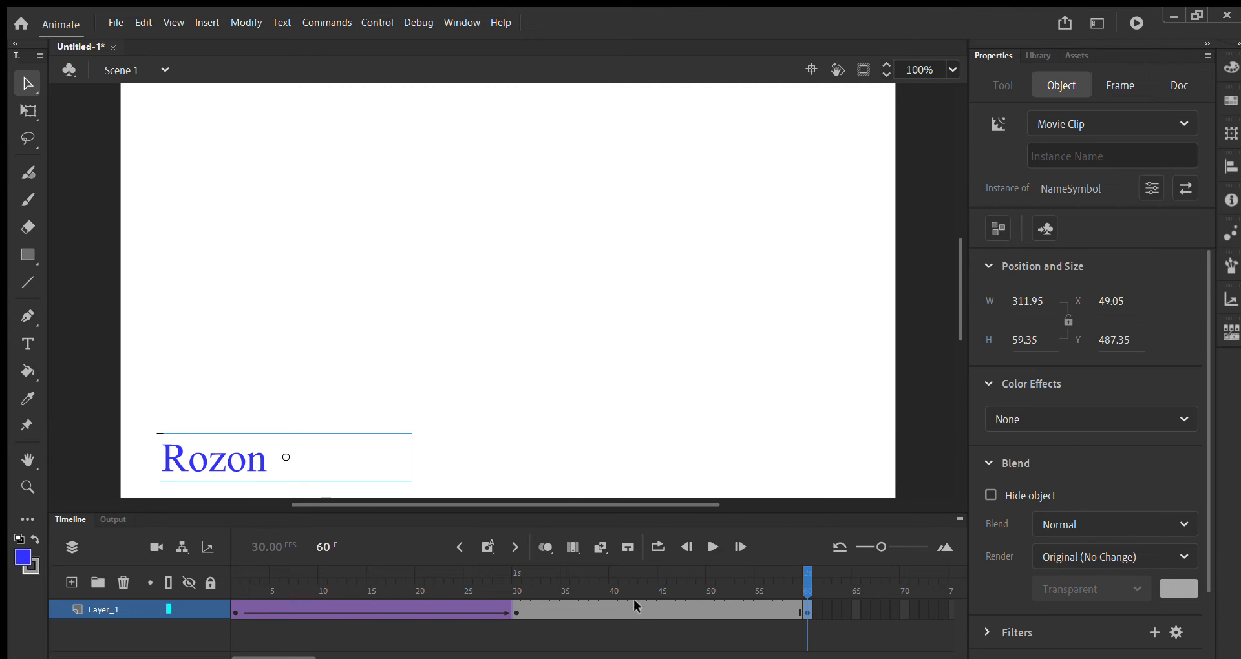
Create a classic tween between the keyframes at frames 30 and 60 and play the whole animation from frame 1
{"action": "left_click", "coordinate": [516, 610]}
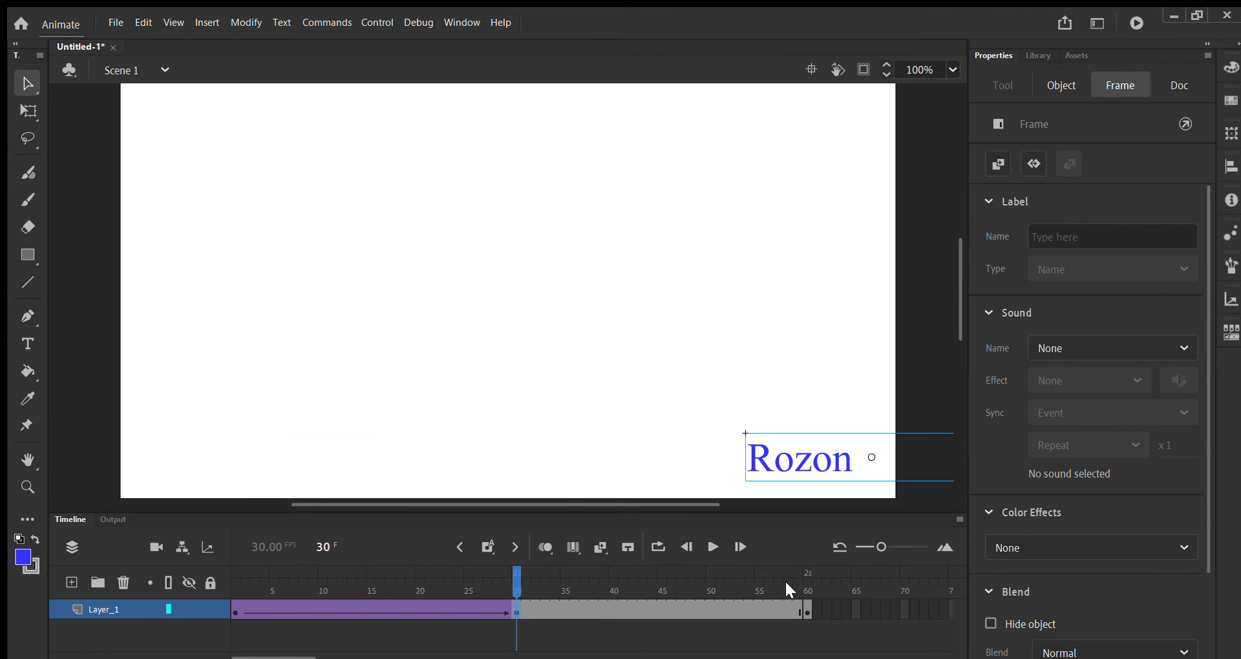
{"action": "left_click", "coordinate": [804, 610]}
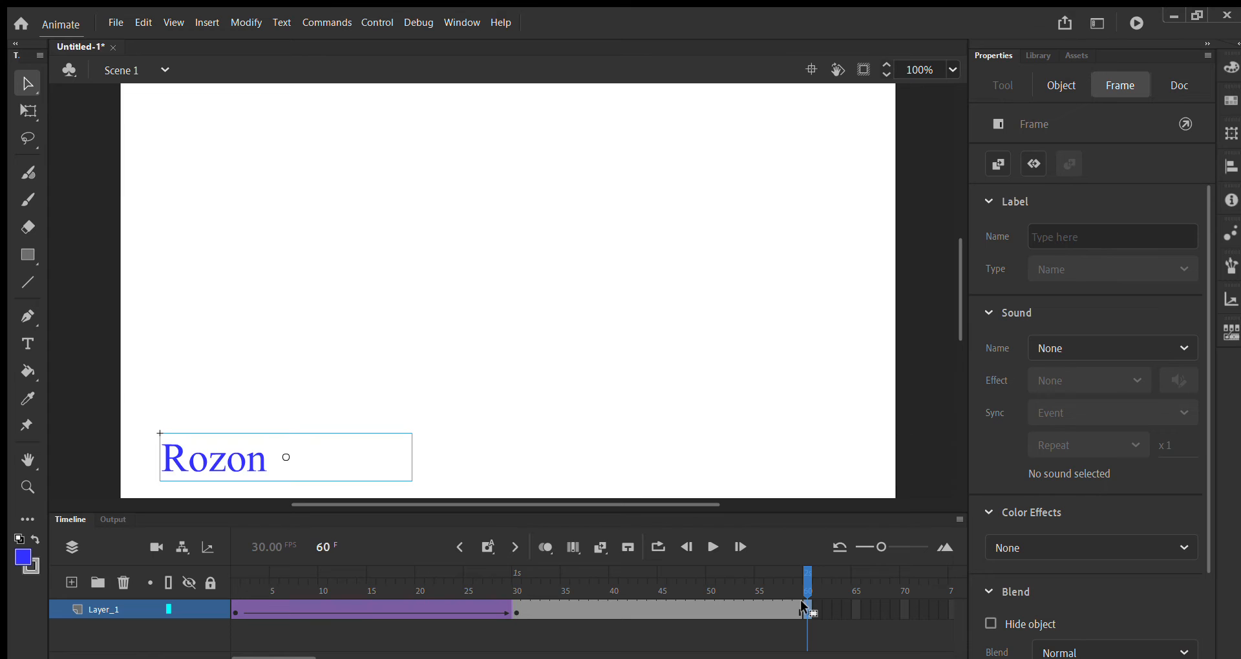
{"action": "left_click", "coordinate": [634, 605]}
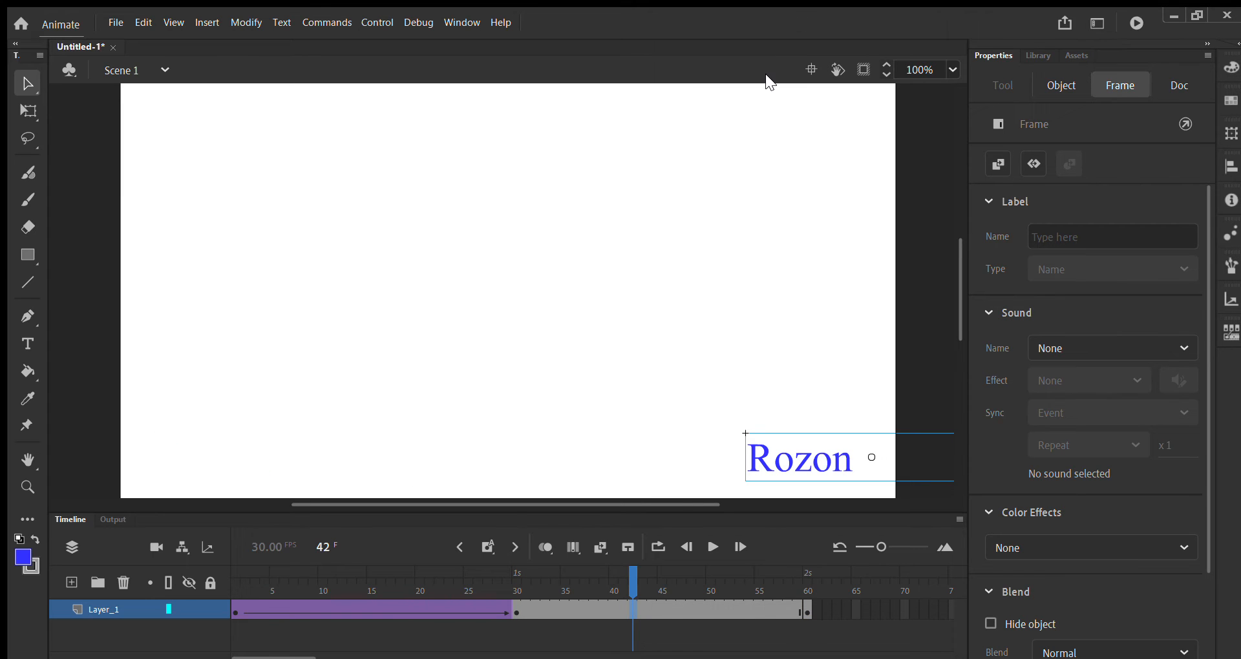
{"action": "left_click", "coordinate": [234, 611]}
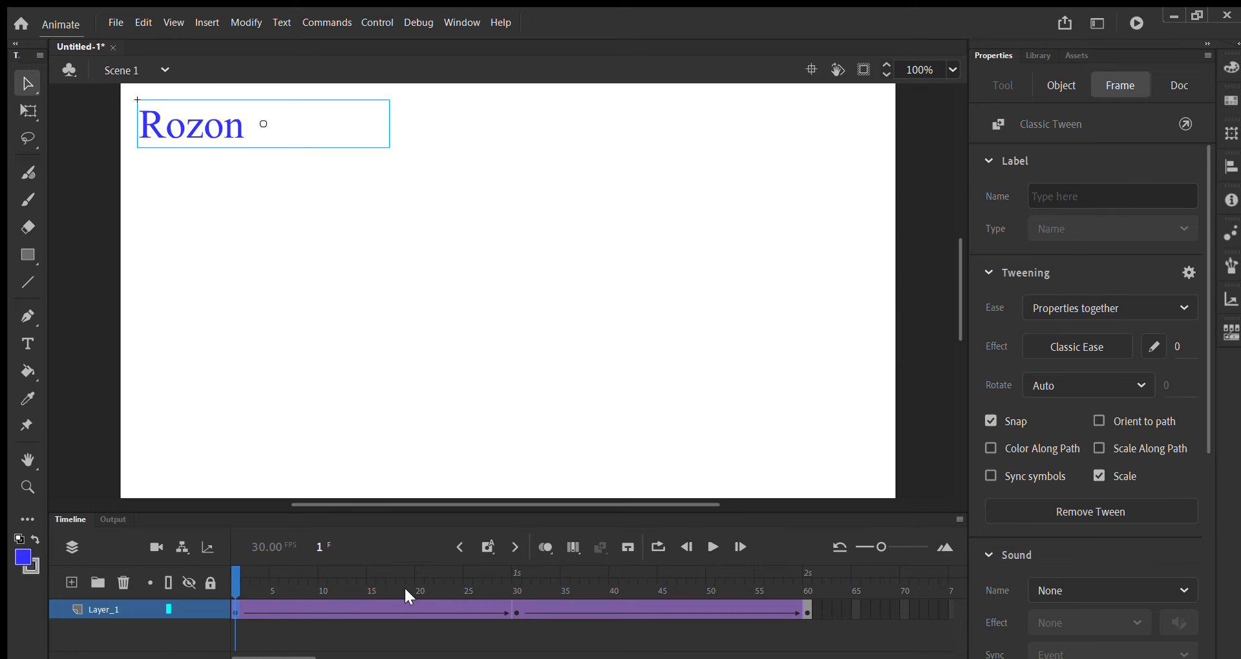
{"action": "key", "text": "Return"}
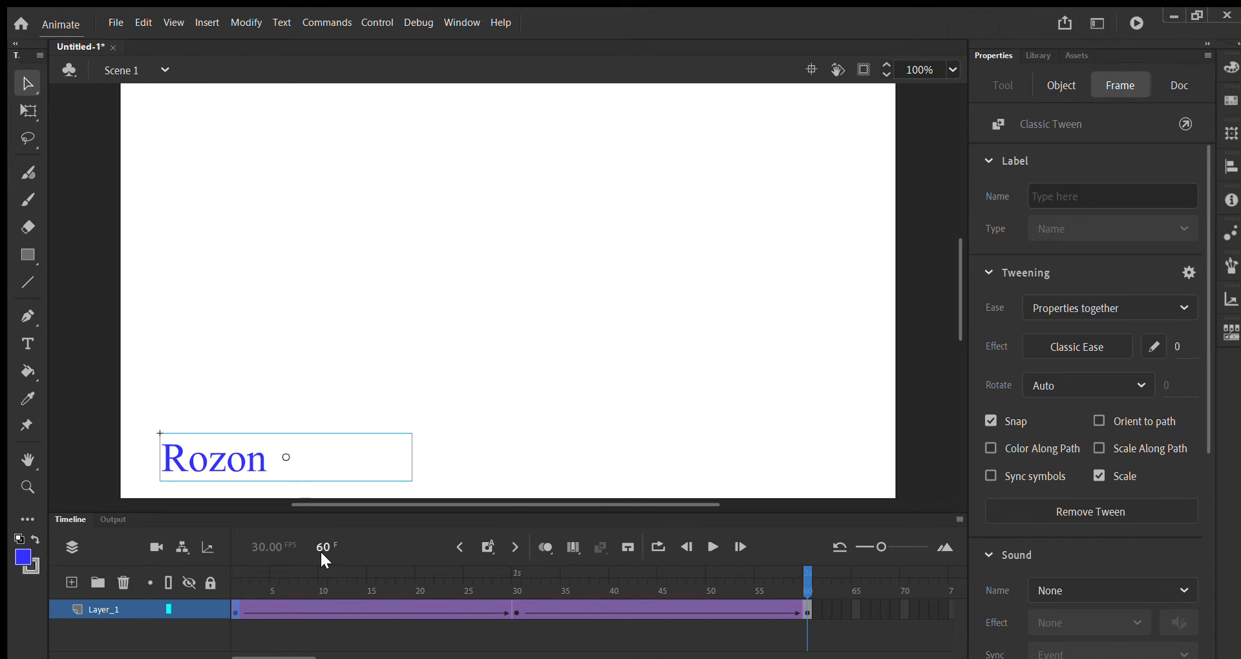
Add a new layer above Layer_1, rename Layer_1 as NameLayer and name the new layer BallLayer
{"action": "left_click", "coordinate": [64, 575]}
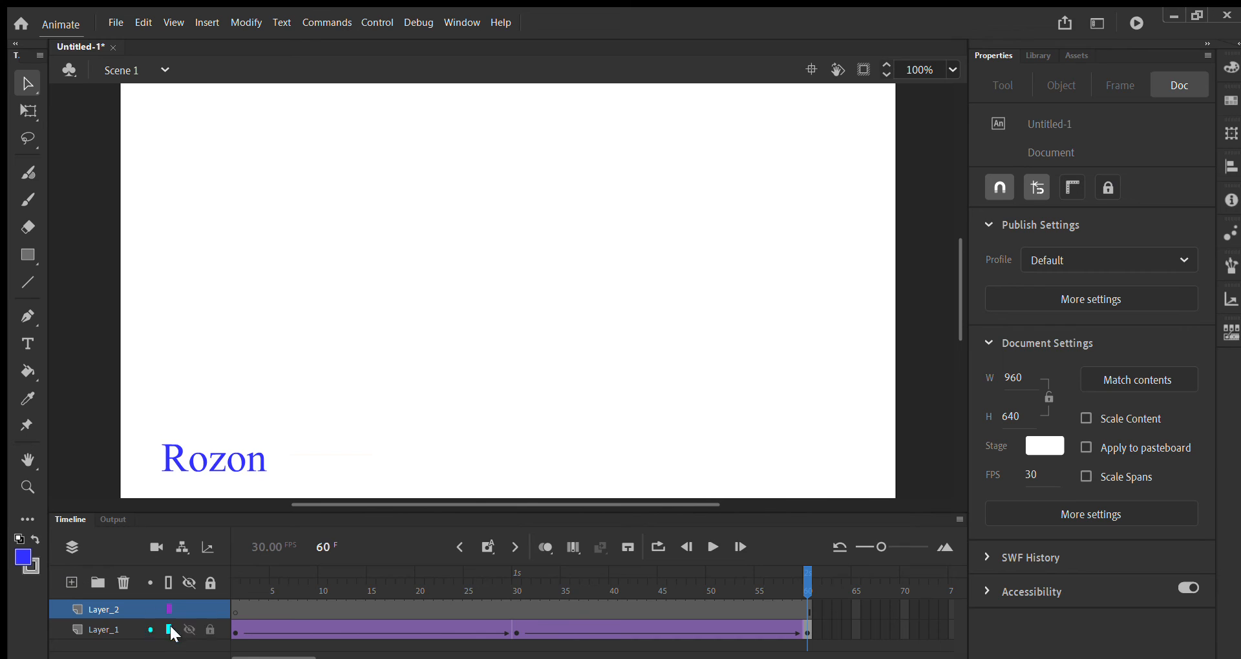
{"action": "double_click", "coordinate": [104, 620]}
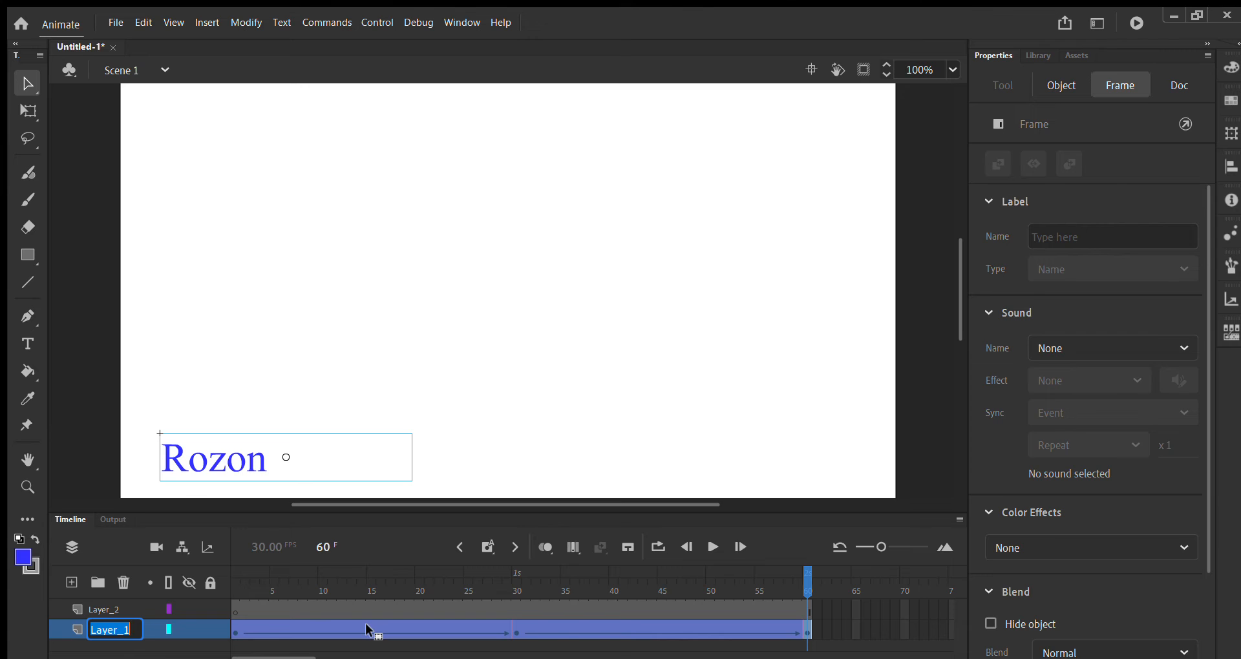
{"action": "type", "text": "NameLayer"}
{"action": "key", "text": "Return"}
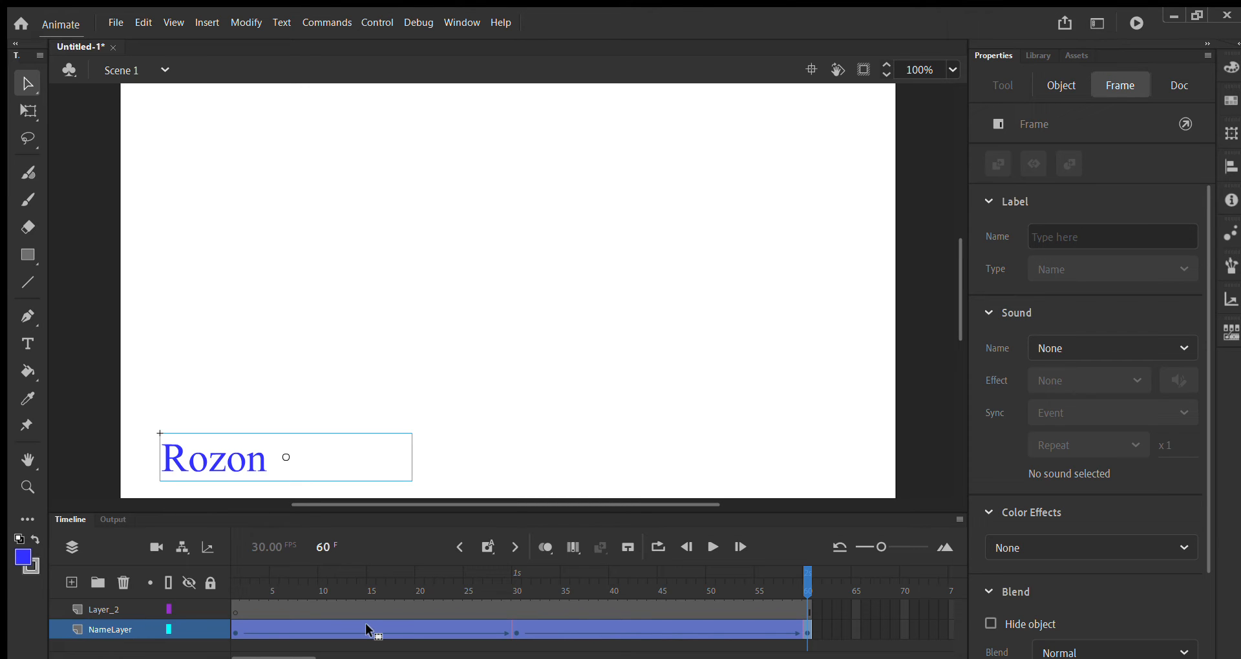
{"action": "left_click", "coordinate": [102, 610]}
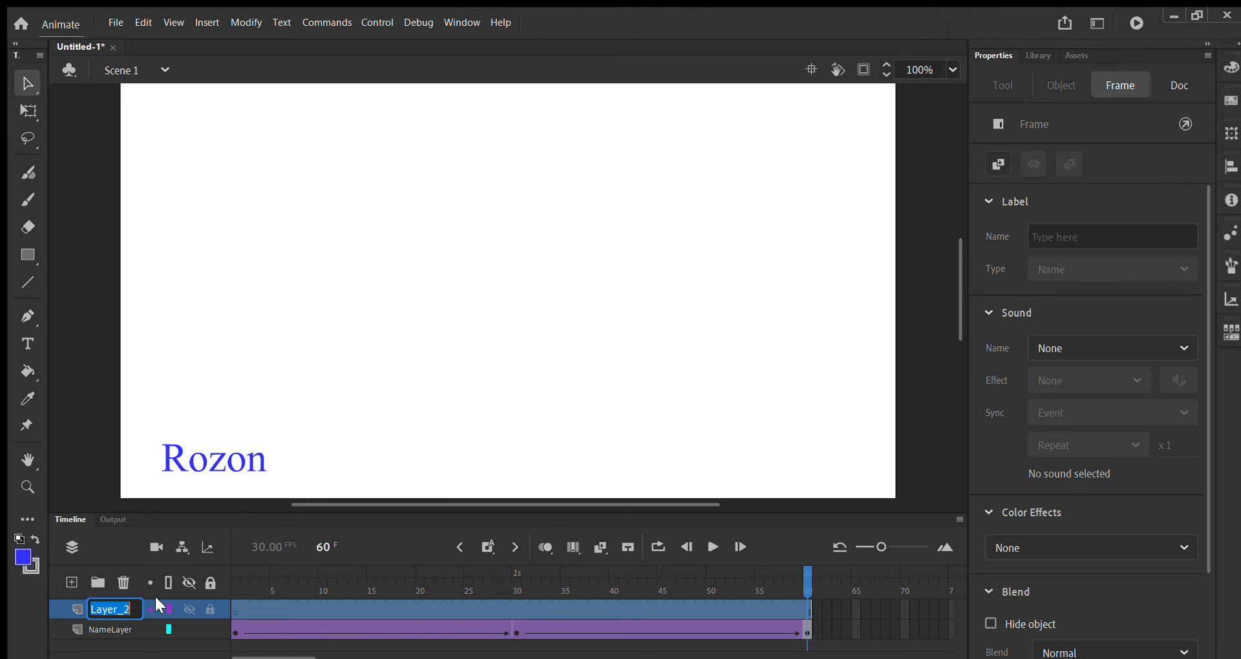
{"action": "type", "text": "BallLayer"}
{"action": "key", "text": "Return"}
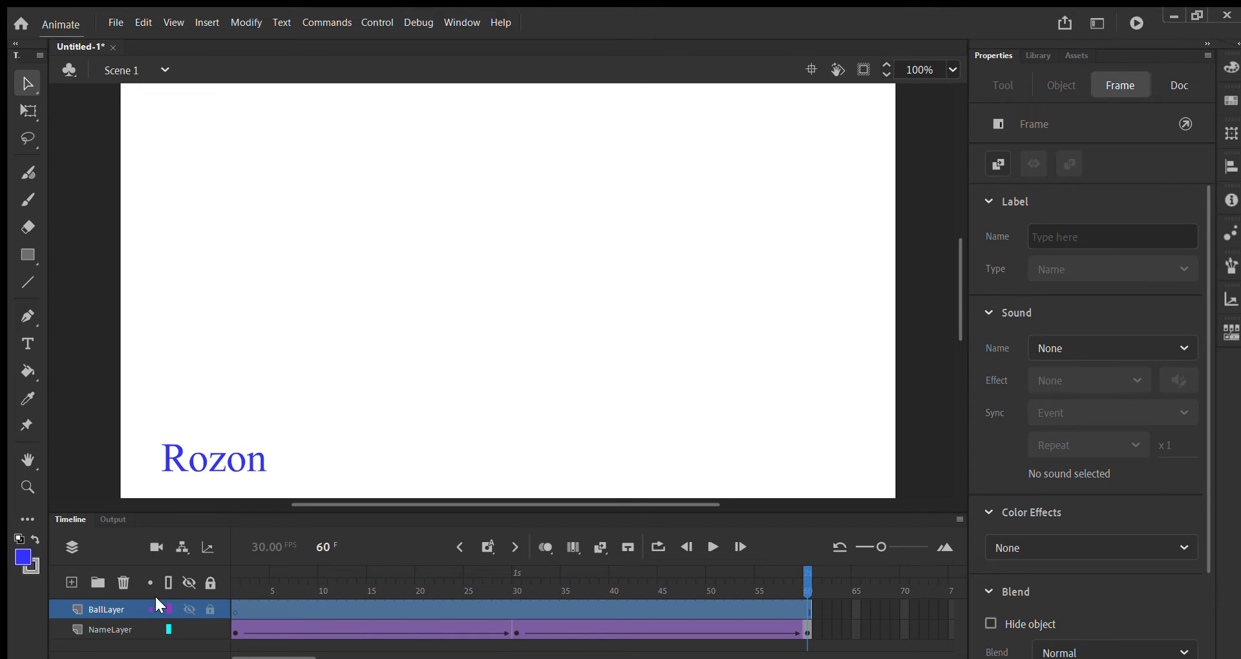
Lock NameLayer, then hide it and show it again at frame 1
{"action": "left_click", "coordinate": [208, 628]}
{"action": "left_click", "coordinate": [237, 632]}
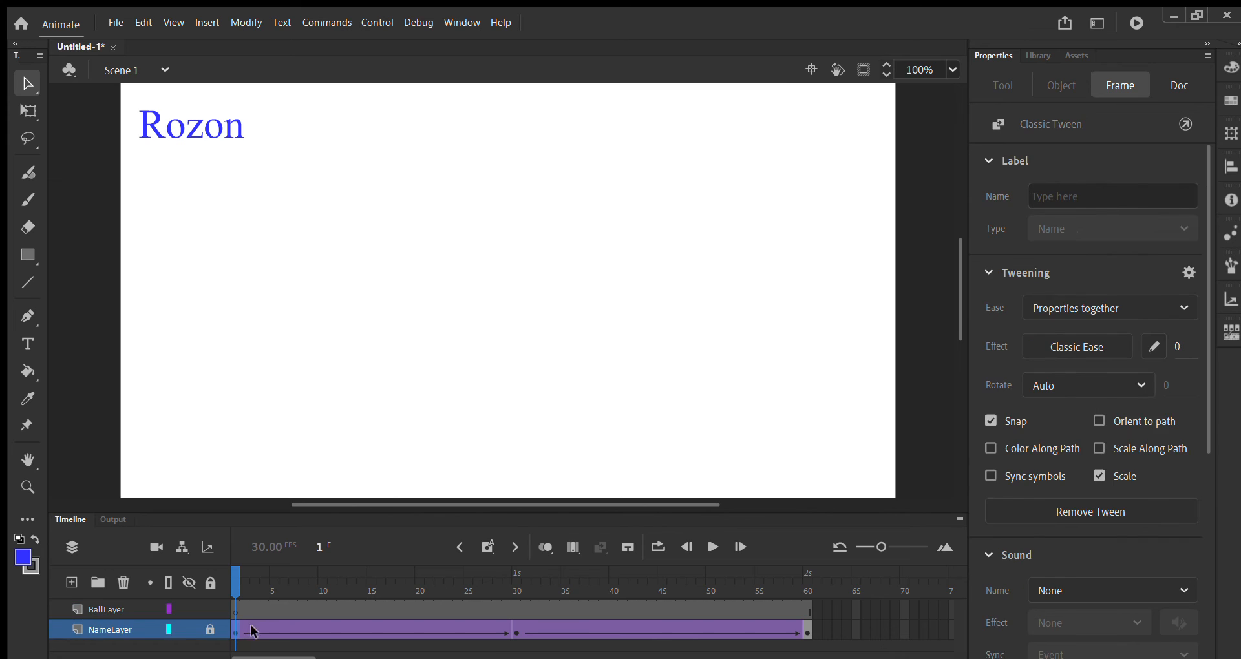
{"action": "left_click", "coordinate": [181, 623]}
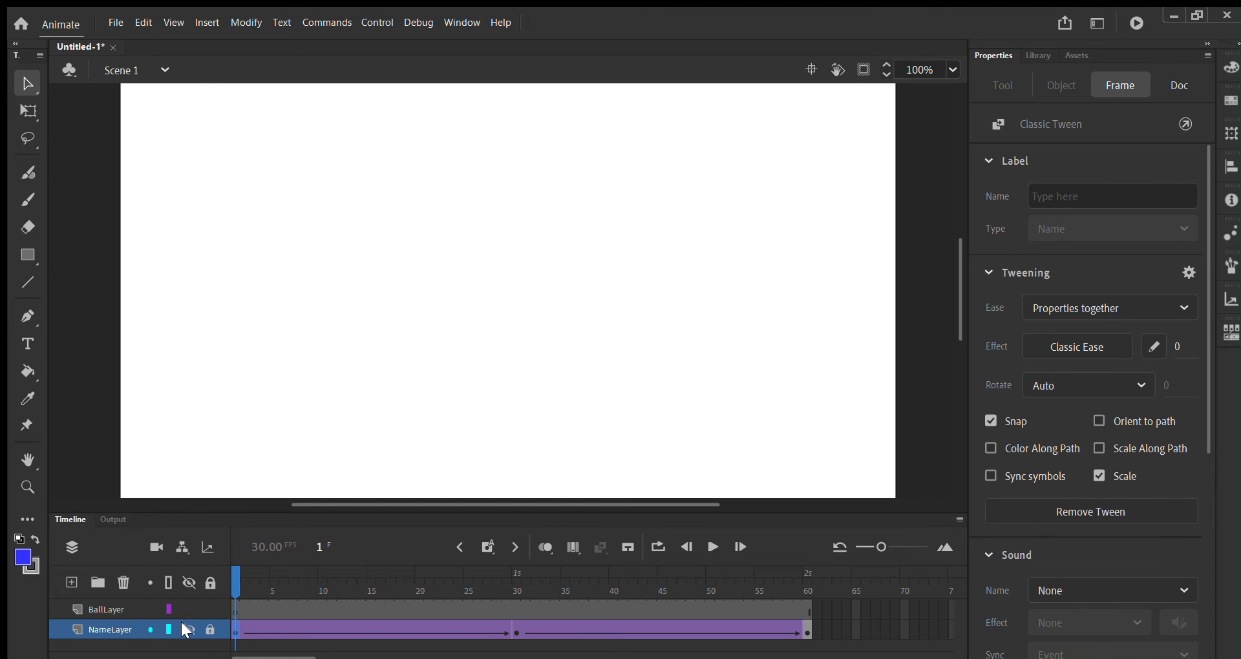
{"action": "left_click", "coordinate": [181, 622]}
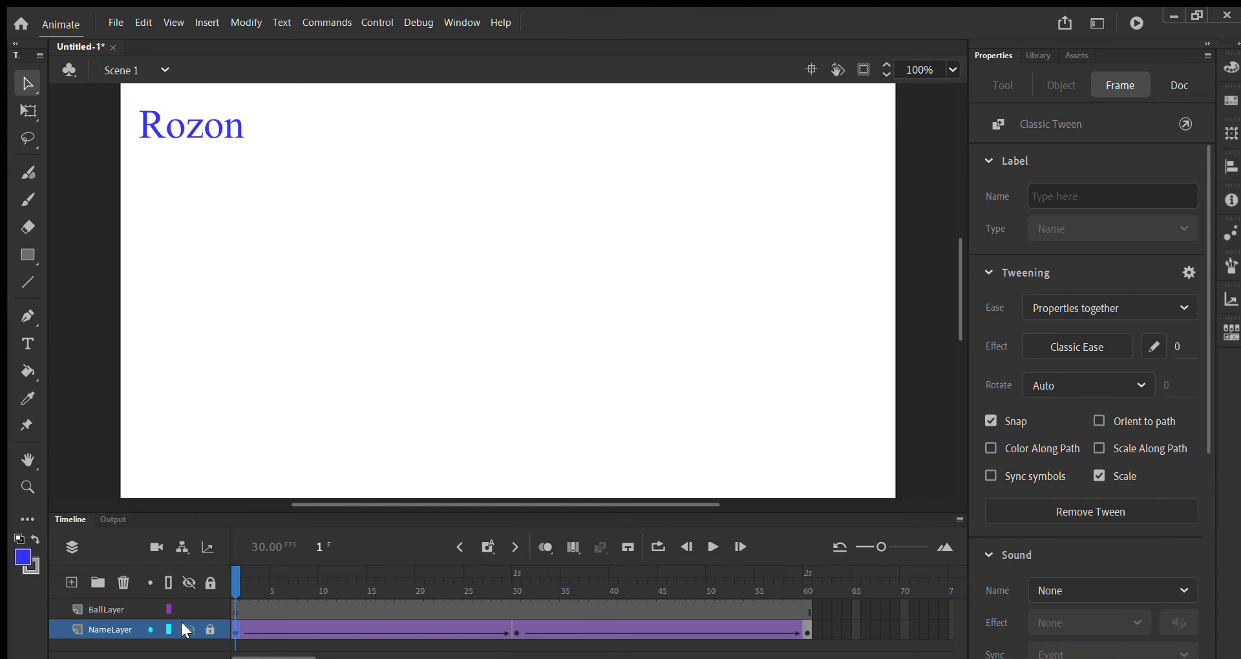
Draw an oval with a green fill on the first frame of BallLayer, near the stage's upper-right corner, and check it at frame 3
{"action": "left_click", "coordinate": [240, 576]}
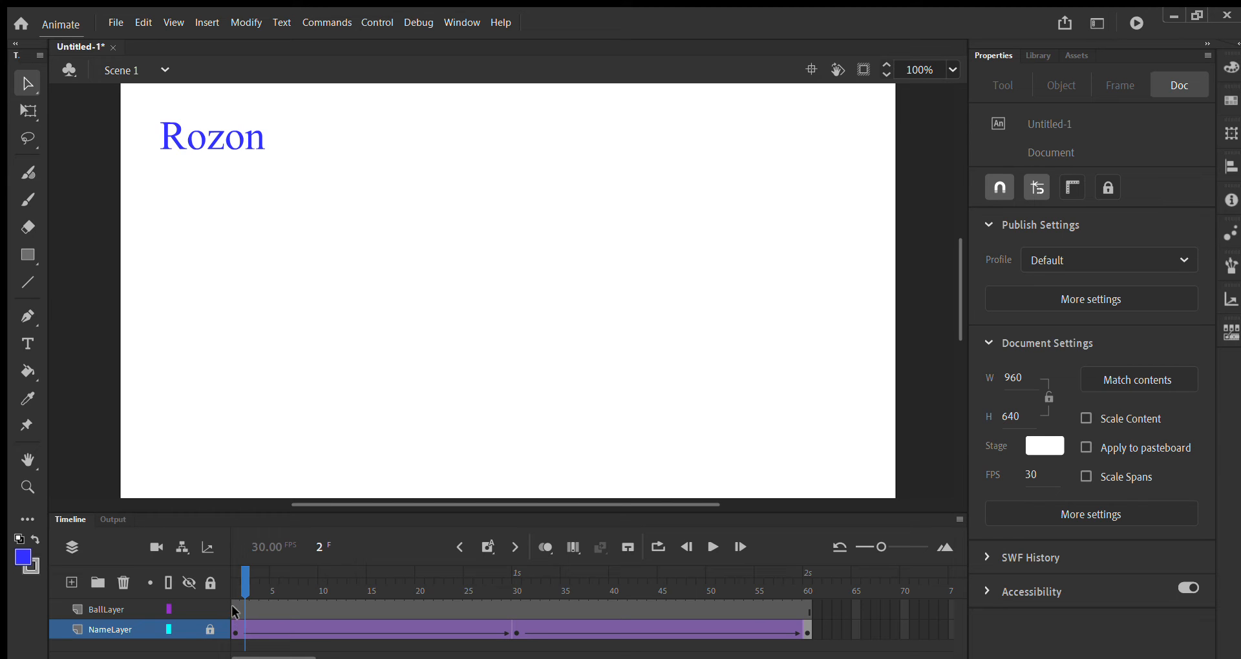
{"action": "left_click", "coordinate": [236, 610]}
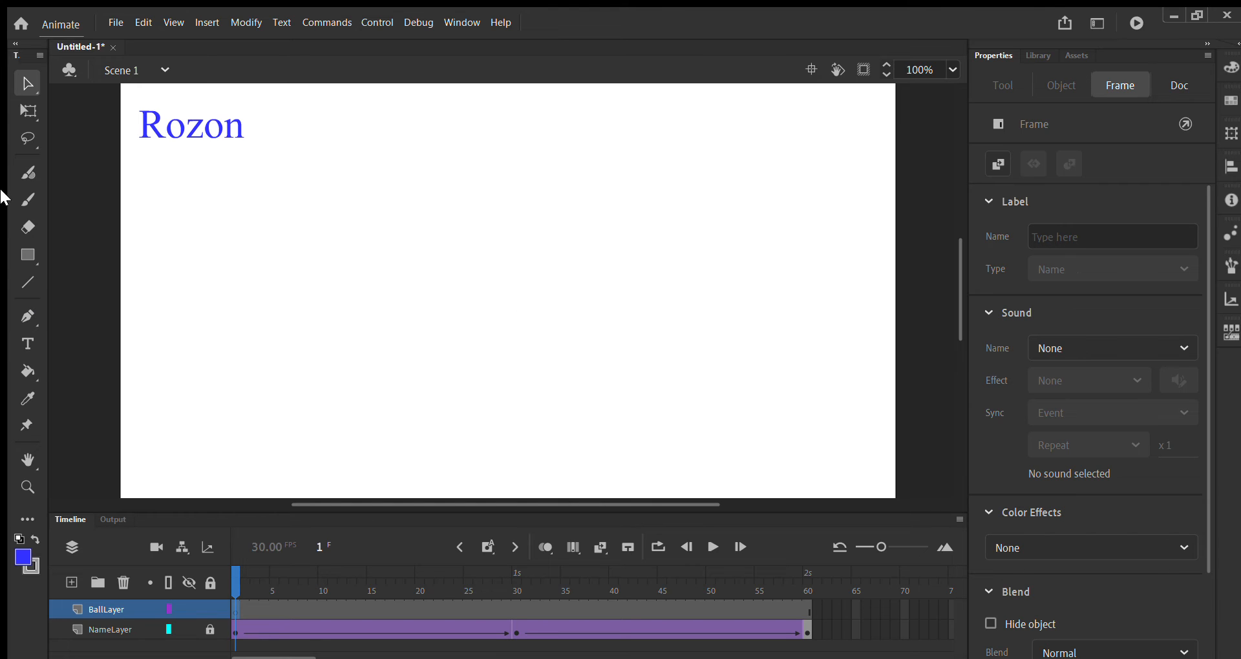
{"action": "left_click", "coordinate": [22, 257]}
{"action": "key", "text": "o"}
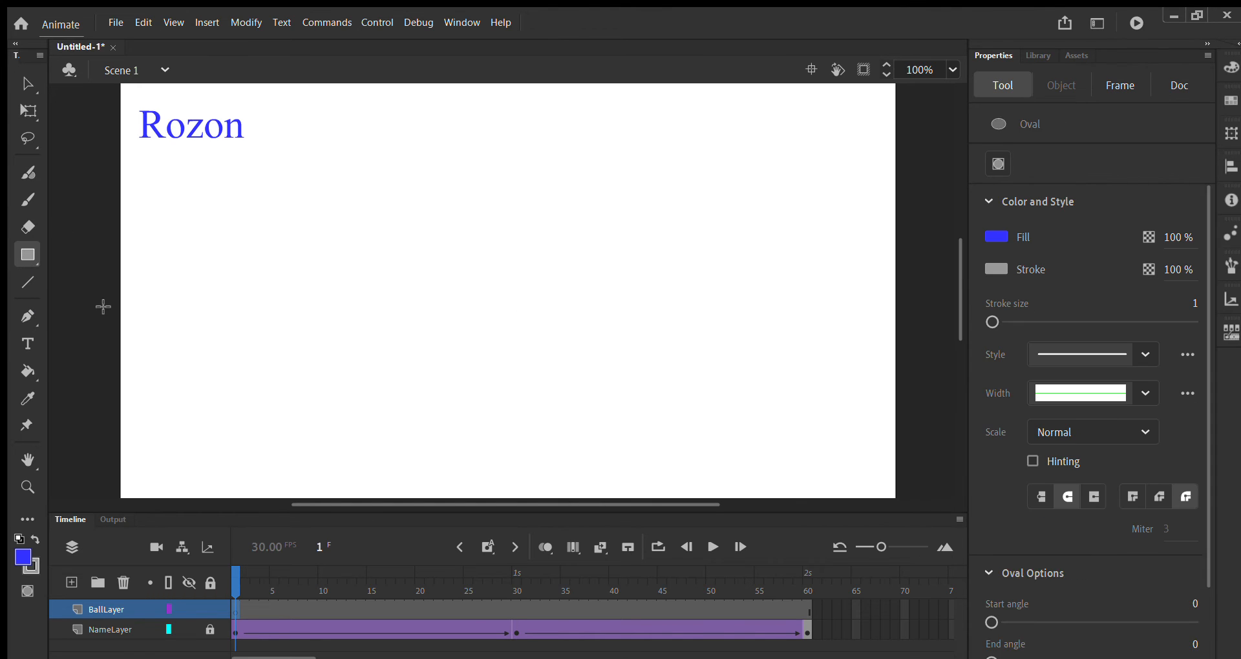
{"action": "left_click", "coordinate": [996, 236]}
{"action": "left_click", "coordinate": [918, 307]}
{"action": "left_click", "coordinate": [924, 299]}
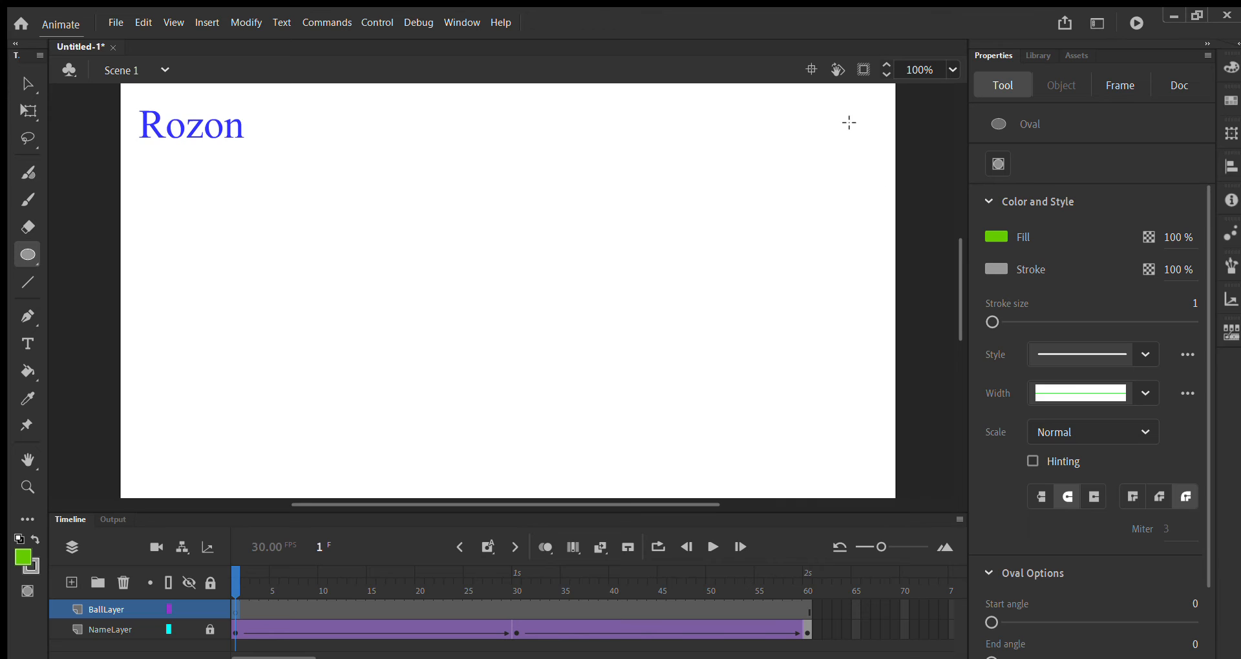
{"action": "left_click_drag", "start_coordinate": [737, 113], "coordinate": [861, 221]}
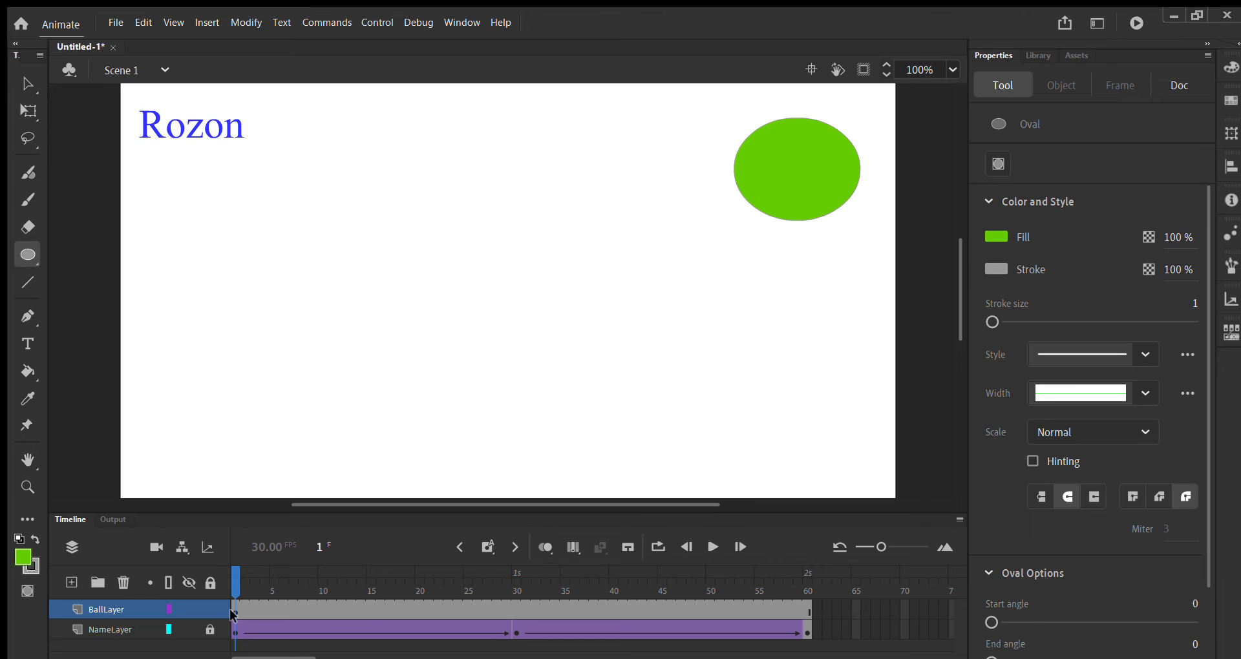
{"action": "left_click", "coordinate": [252, 590]}
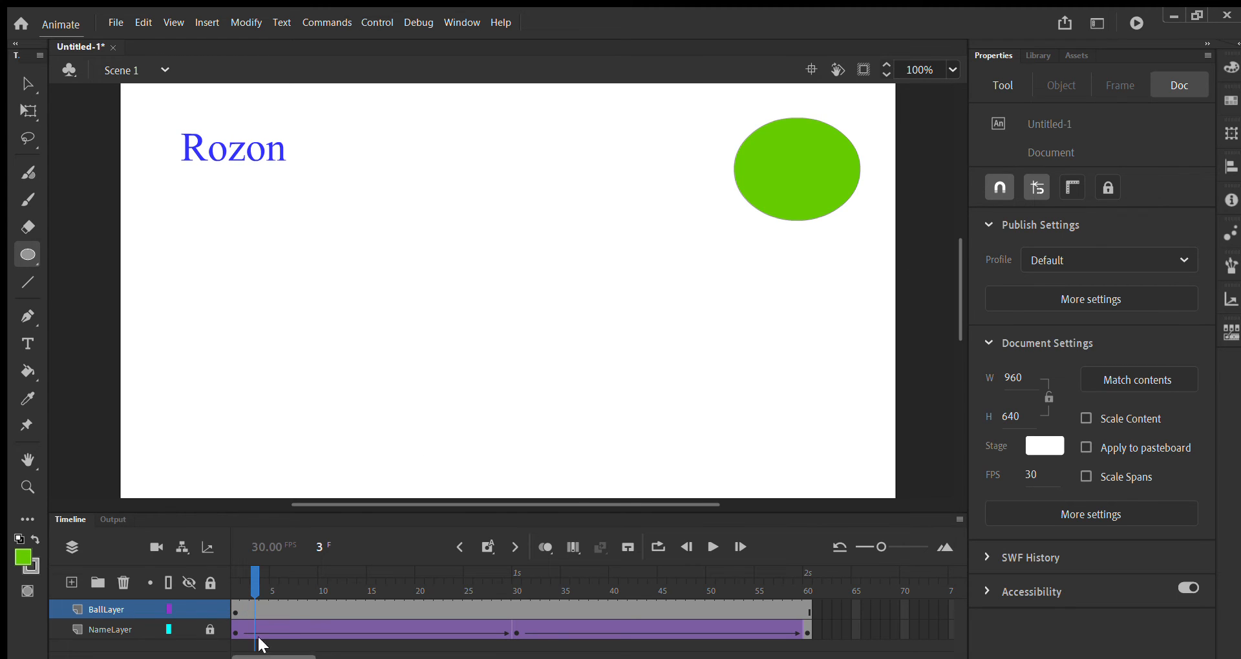
Hide NameLayer and select the first frame of BallLayer
{"action": "left_click", "coordinate": [187, 629]}
{"action": "left_click_drag", "start_coordinate": [256, 577], "coordinate": [231, 575]}
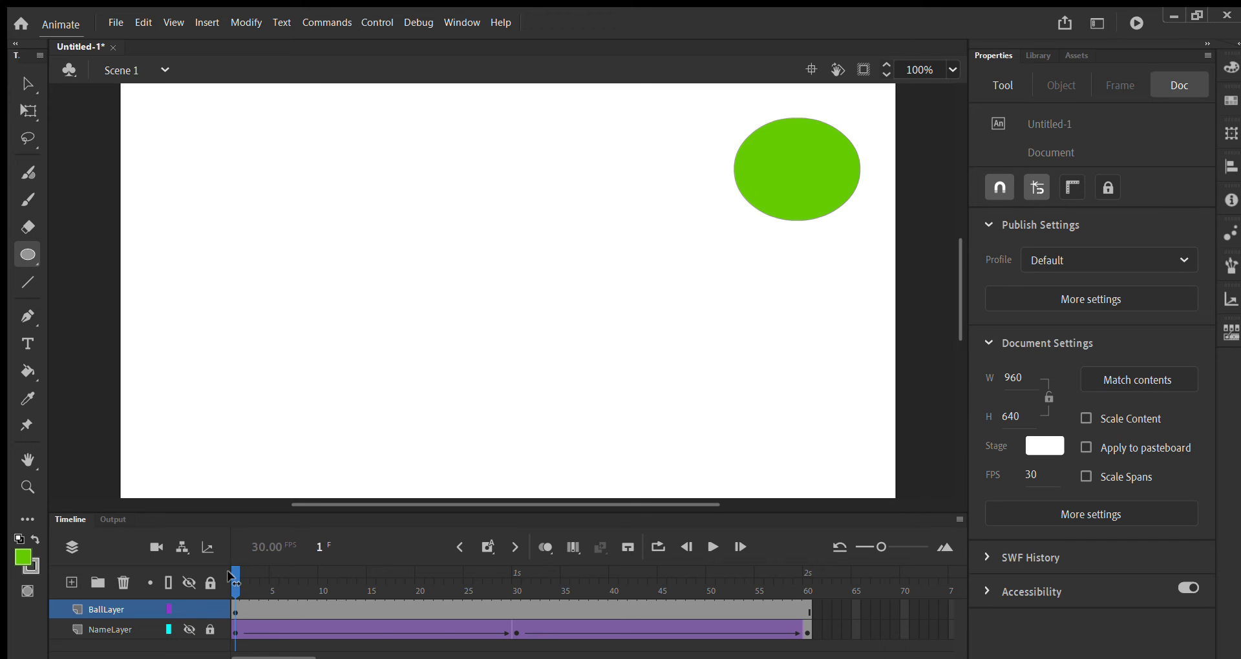
{"action": "left_click", "coordinate": [235, 610]}
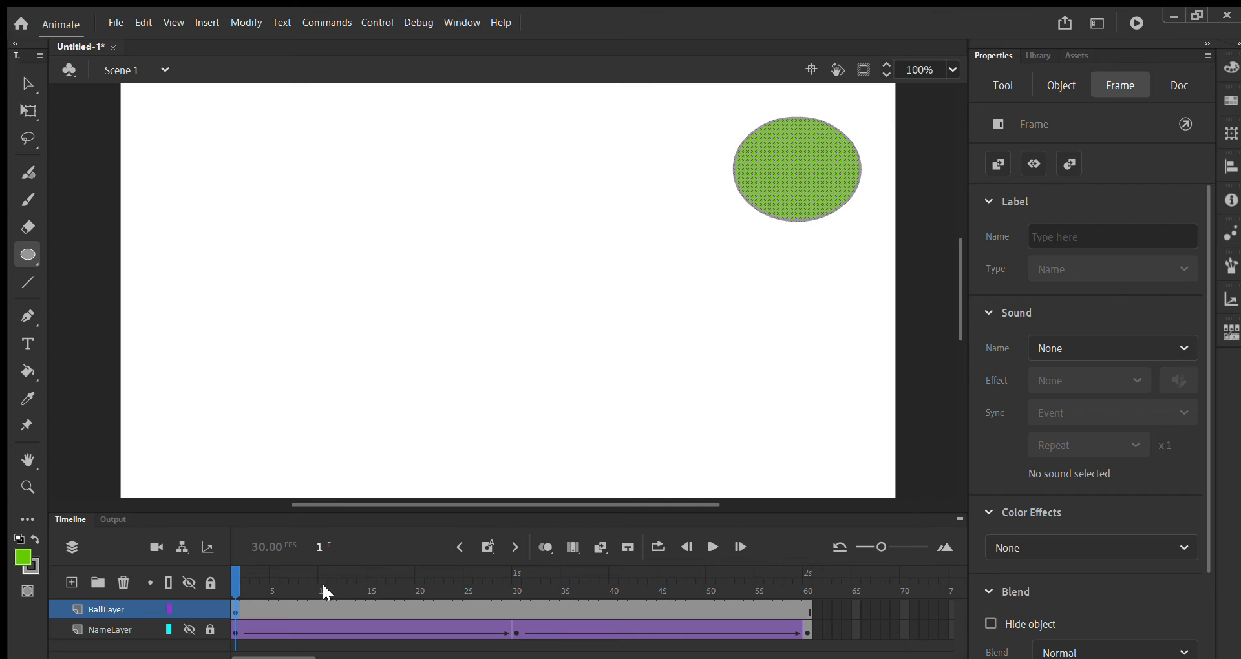
Insert a keyframe at frame 15 of BallLayer and move the ball shape straight down to about Y 405, near the stage's lower-right corner
{"action": "left_click", "coordinate": [368, 604]}
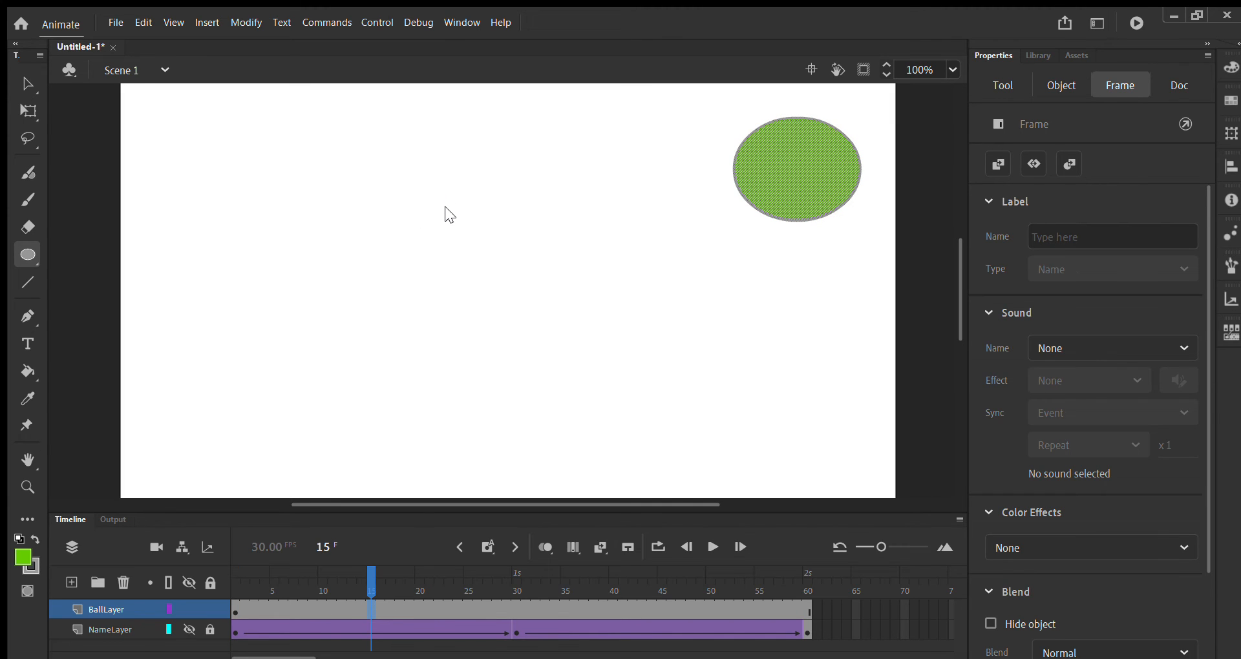
{"action": "key", "text": "F6"}
{"action": "left_click", "coordinate": [27, 84]}
{"action": "left_click_drag", "start_coordinate": [756, 145], "coordinate": [778, 401]}
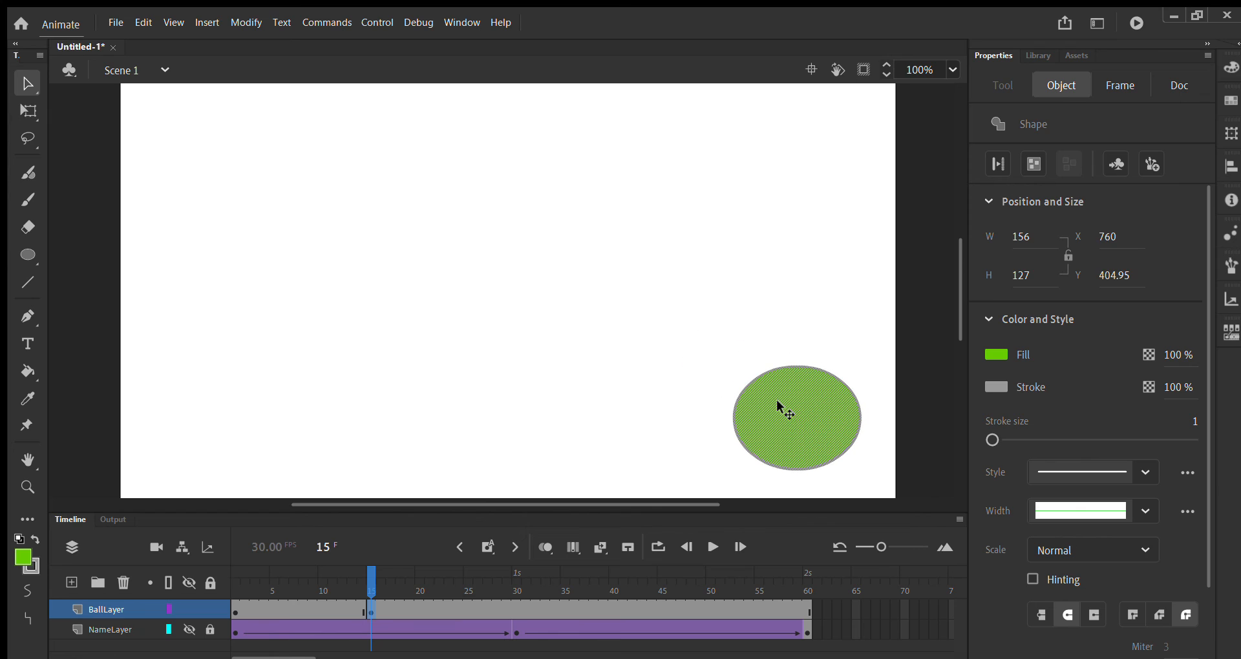
Create a classic tween between frames 1 and 15 of BallLayer and examine the Tween 1 and Tween 2 symbols in the library
{"action": "left_click", "coordinate": [298, 610]}
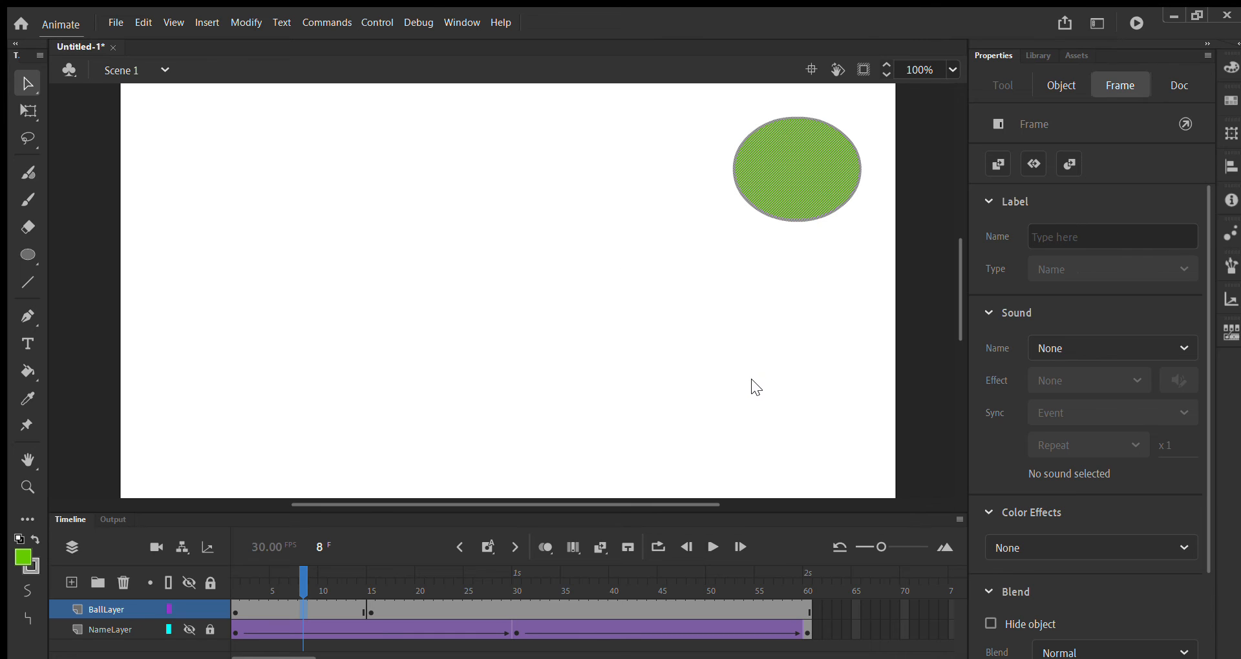
{"action": "left_click", "coordinate": [704, 383]}
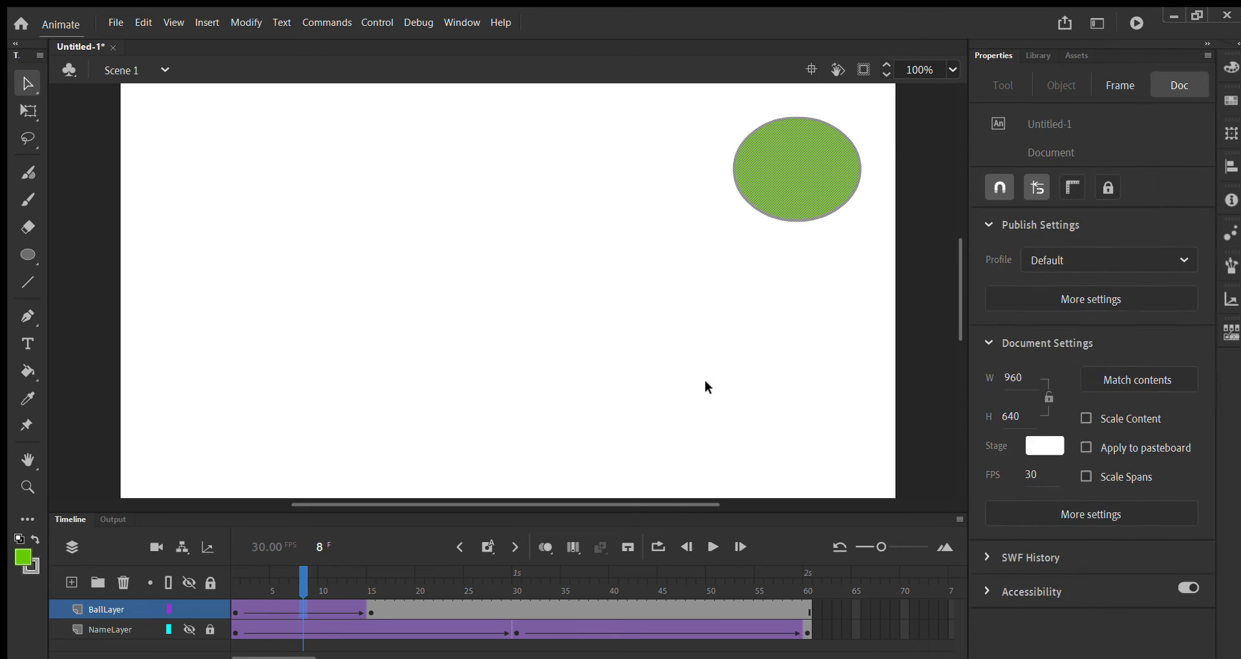
{"action": "left_click", "coordinate": [1039, 55]}
{"action": "left_click", "coordinate": [1008, 280]}
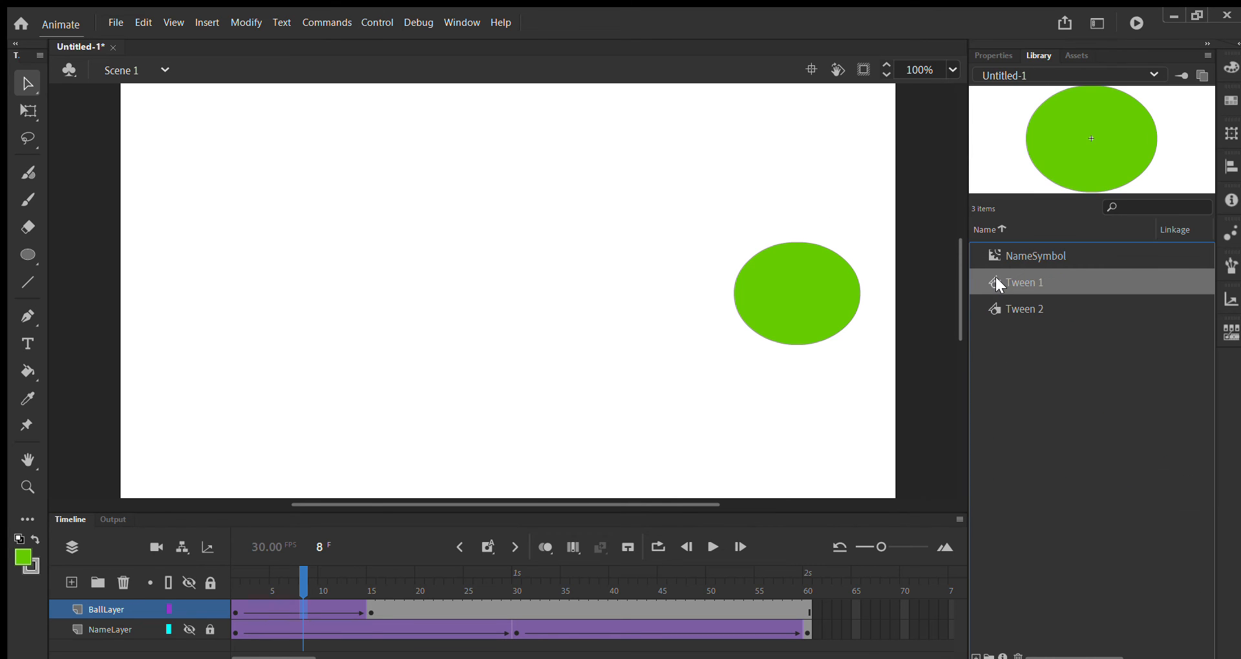
{"action": "left_click", "coordinate": [1003, 301]}
{"action": "left_click", "coordinate": [1011, 279]}
{"action": "left_click", "coordinate": [1006, 299]}
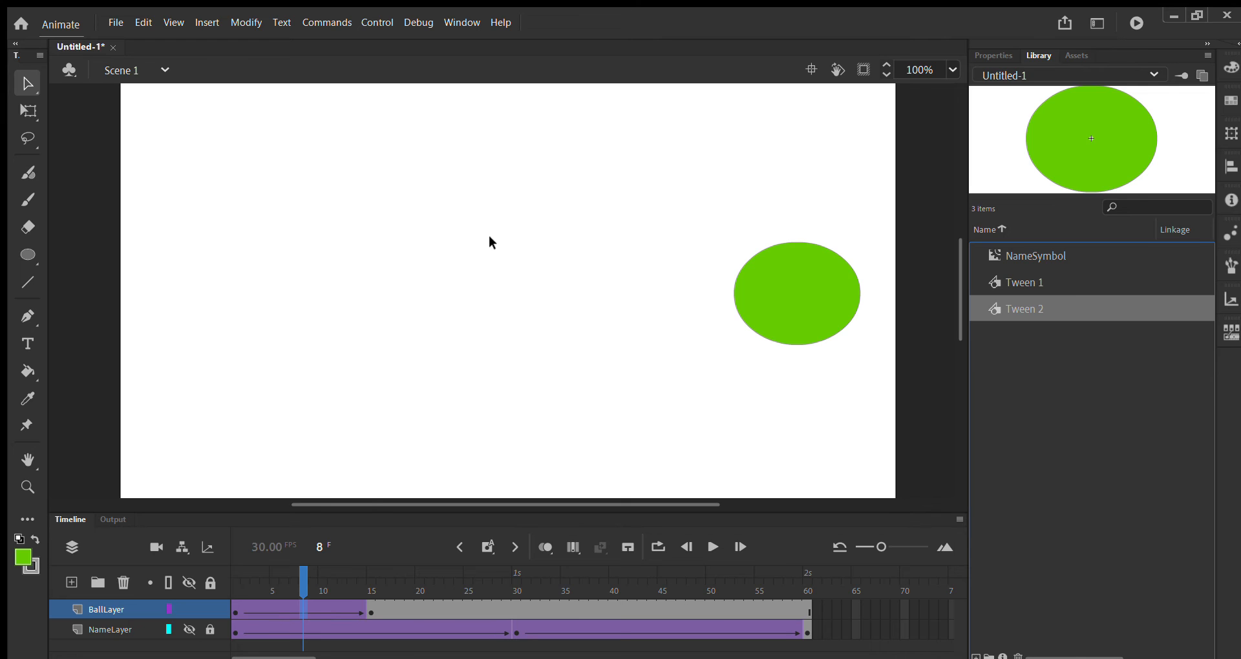
{"action": "key", "text": "Up"}
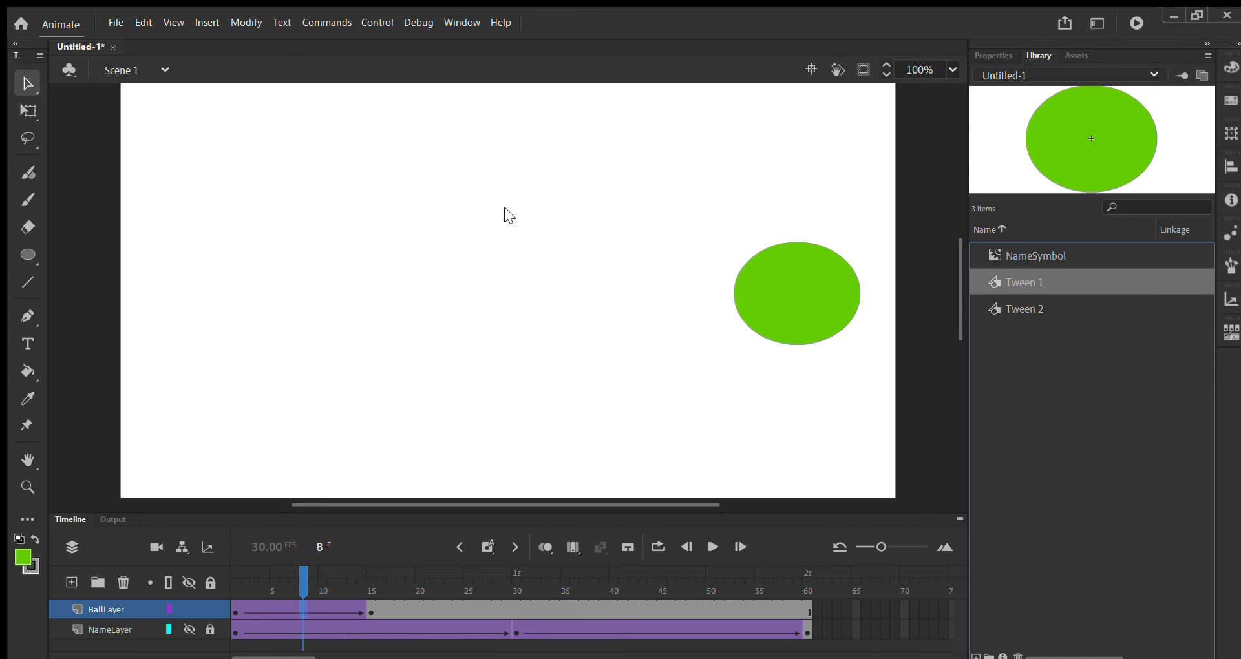
{"action": "key", "text": "Down"}
{"action": "key", "text": "Up"}
{"action": "key", "text": "Up"}
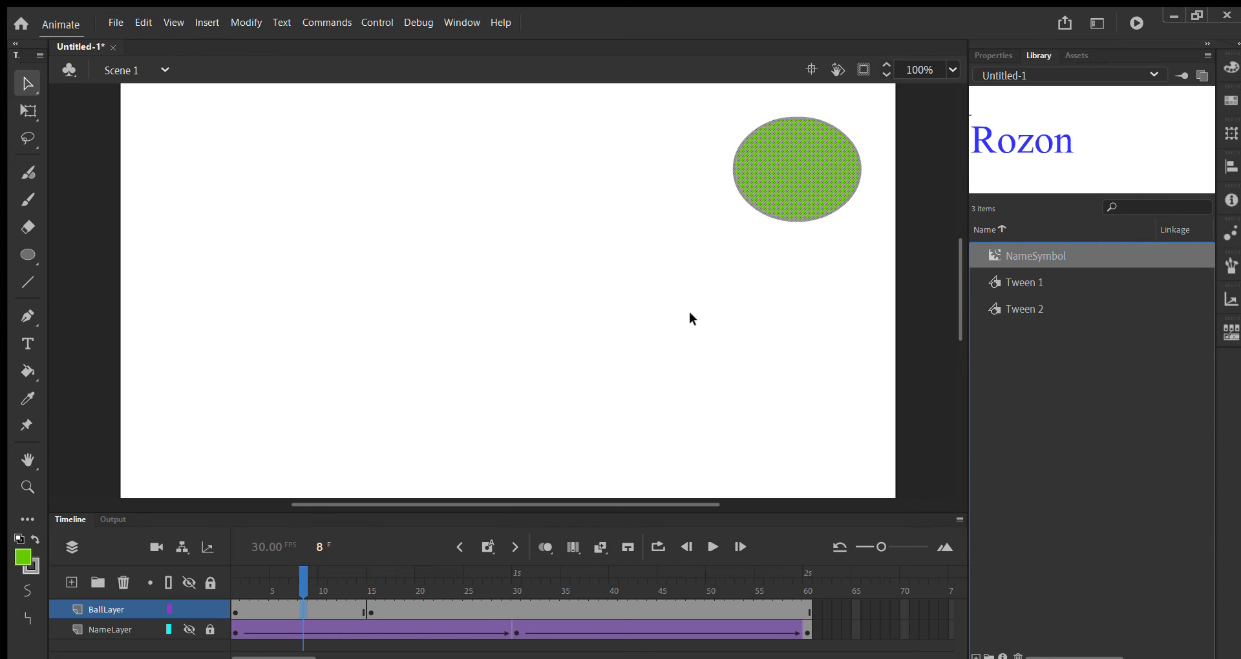
Delete the Tween 1 and Tween 2 symbols from the library
{"action": "left_click", "coordinate": [1011, 281]}
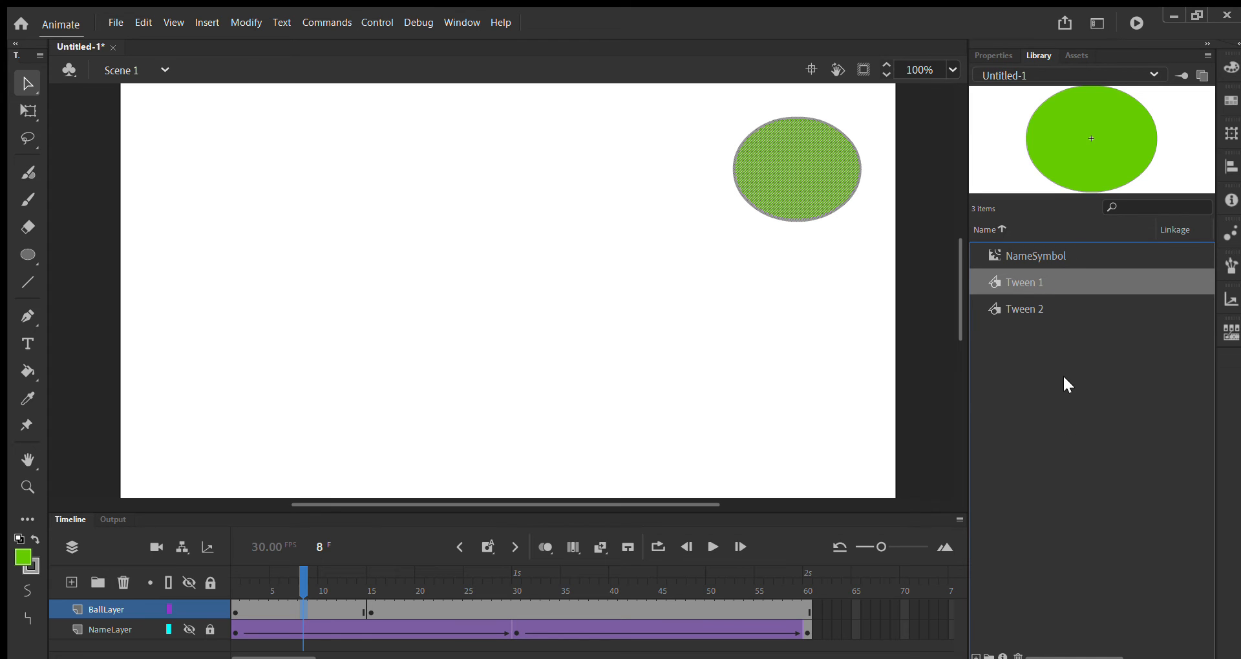
{"action": "key", "text": "Delete"}
{"action": "left_click", "coordinate": [1014, 283]}
{"action": "key", "text": "Delete"}
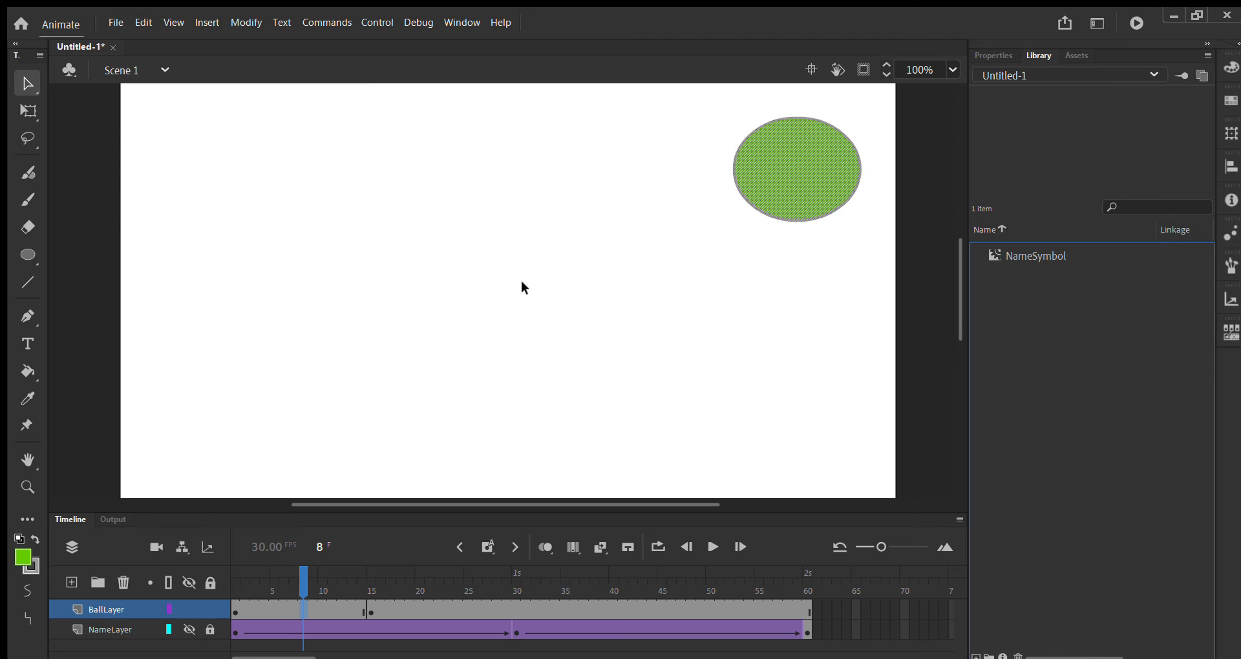
Remove the BallLayer frames from frame 13 onward, including the keyframe at frame 15
{"action": "left_click", "coordinate": [366, 601]}
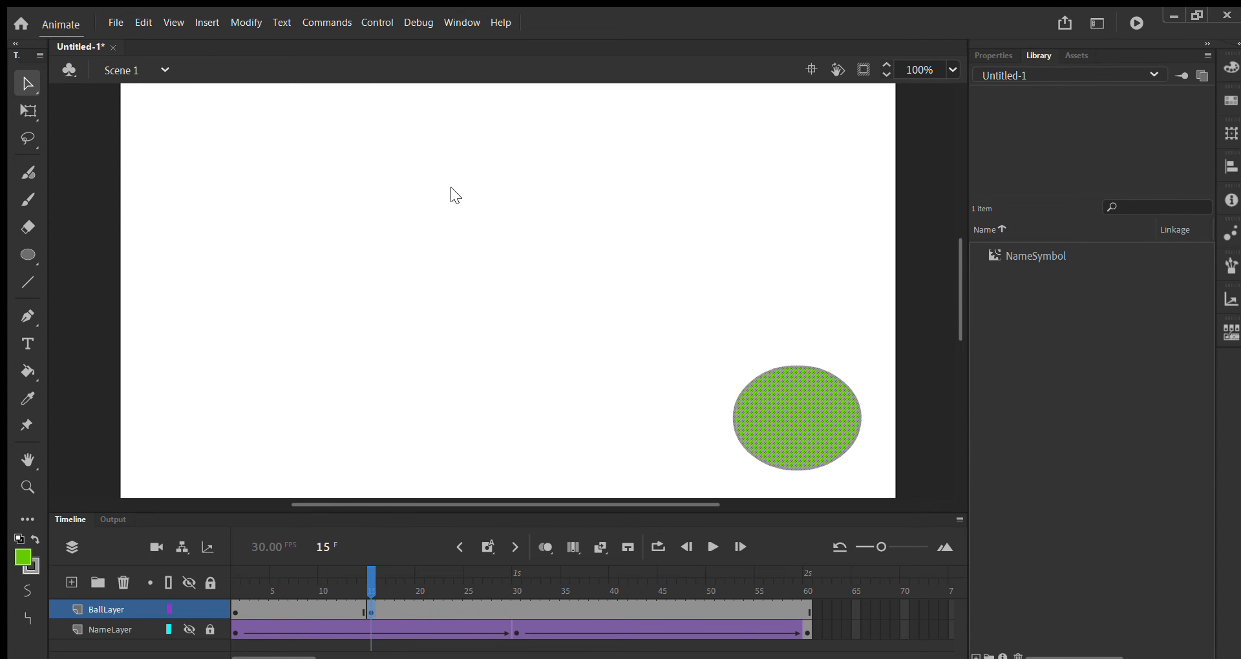
{"action": "key", "text": "shift+F5"}
{"action": "left_click_drag", "start_coordinate": [826, 611], "coordinate": [351, 590]}
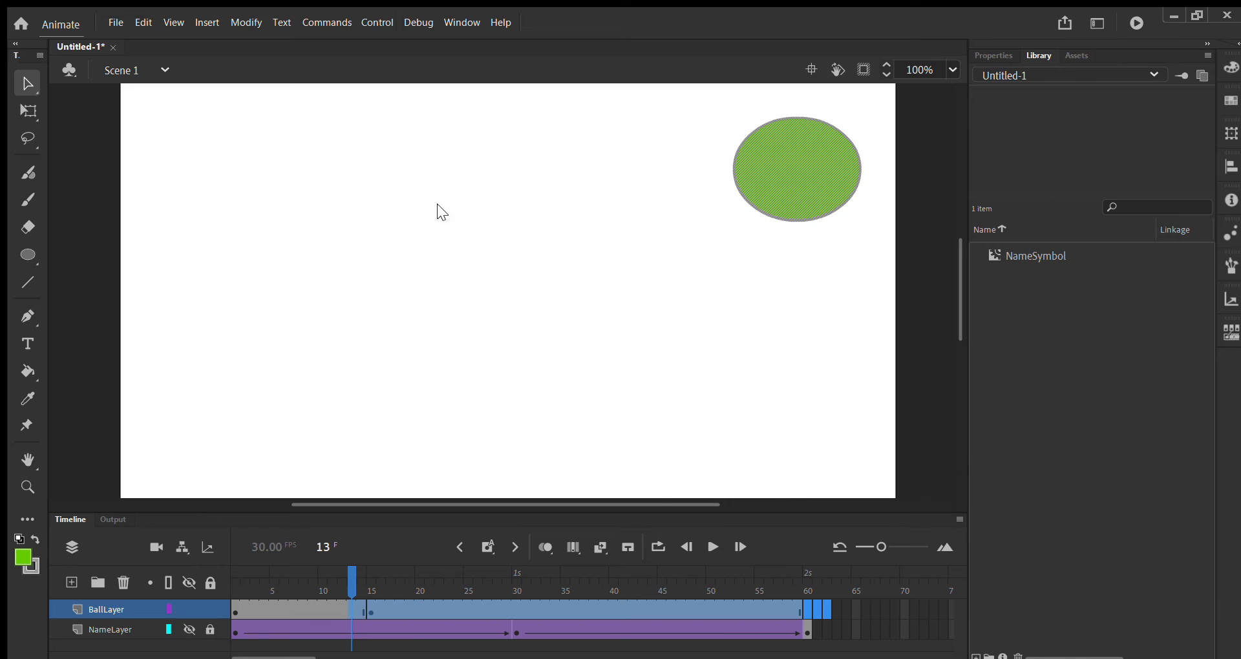
{"action": "key", "text": "Delete"}
Convert the whole green ball on frame 1 of BallLayer to a symbol named Ball Symbol
{"action": "left_click", "coordinate": [234, 599]}
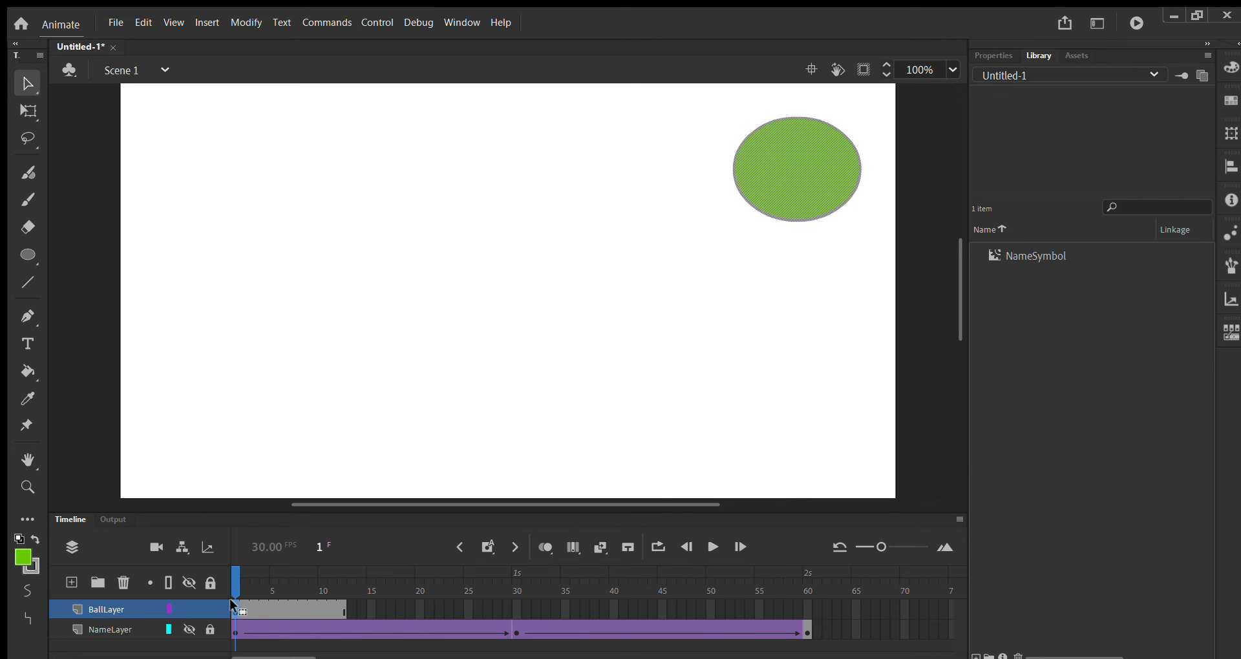
{"action": "mouse_move", "coordinate": [708, 101]}
{"action": "left_mouse_down"}
{"action": "mouse_move", "coordinate": [797, 148]}
{"action": "mouse_move", "coordinate": [887, 252]}
{"action": "mouse_move", "coordinate": [867, 253]}
{"action": "left_mouse_up"}
{"action": "key", "text": "Return"}
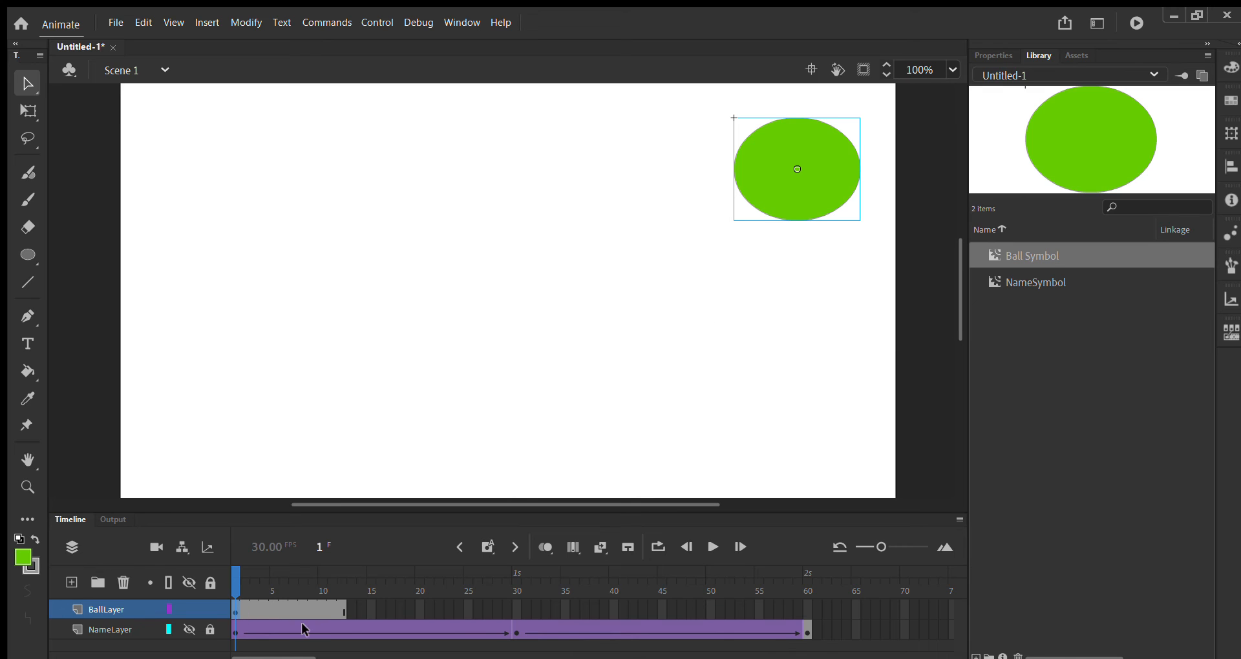
Add a keyframe at frame 15 of BallLayer with the ball symbol moved straight down to the stage's lower-right corner
{"action": "left_click", "coordinate": [366, 609]}
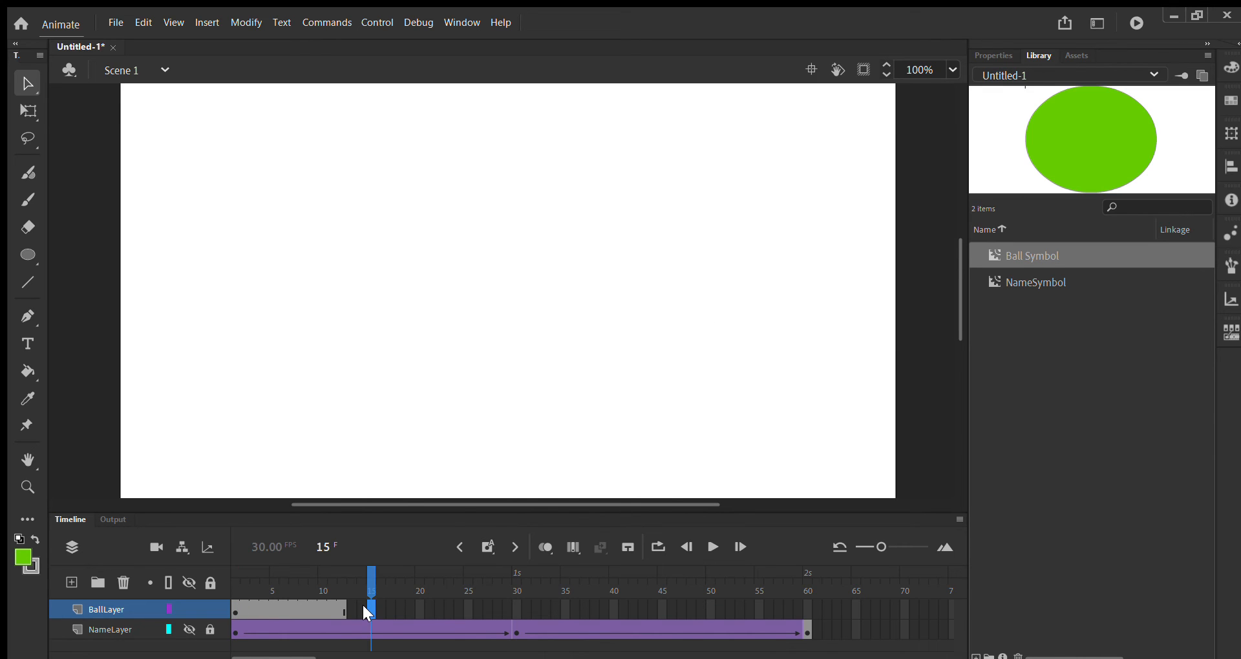
{"action": "key", "text": "F7"}
{"action": "key", "text": "ctrl+shift+v"}
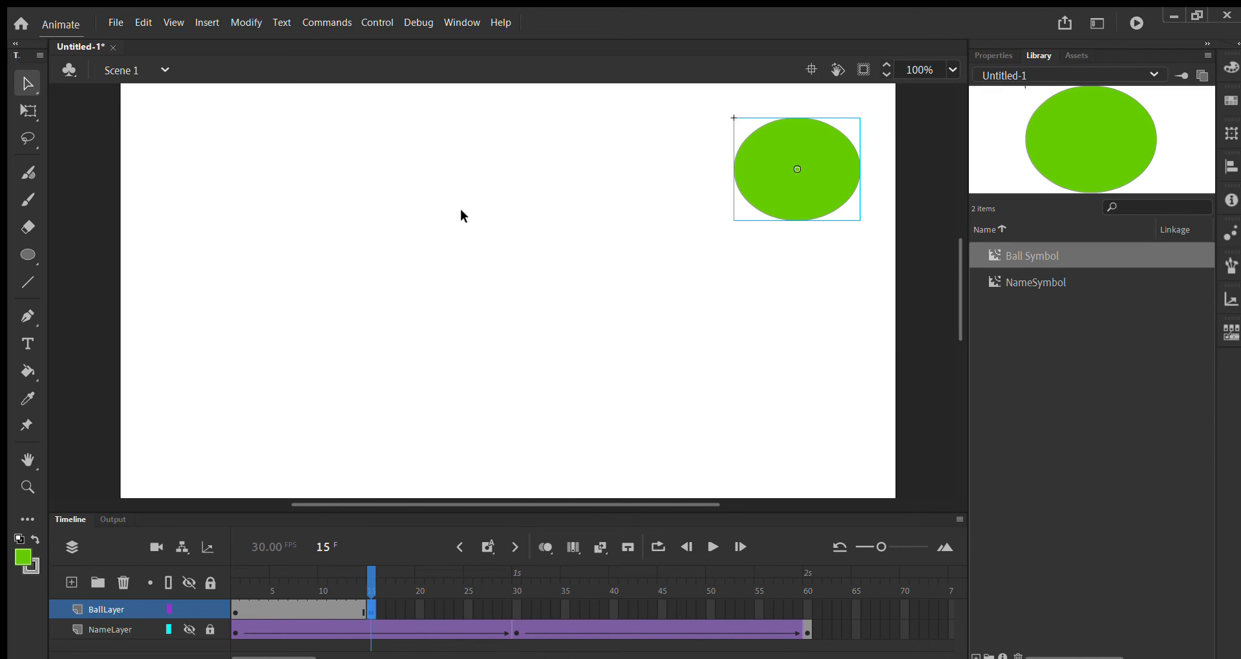
{"action": "left_click_drag", "start_coordinate": [812, 187], "coordinate": [822, 417]}
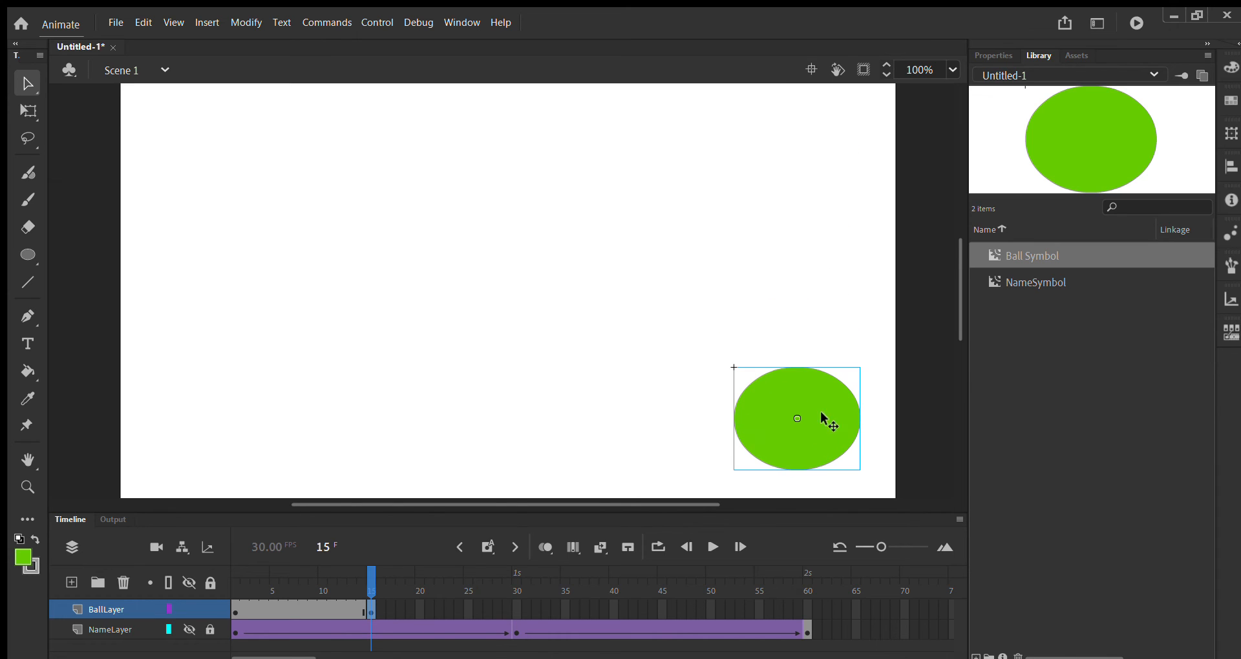
Add keyframes at frames 30 and 45 of BallLayer, placing the ball at the stage's top centre and bottom centre respectively
{"action": "left_click", "coordinate": [515, 610]}
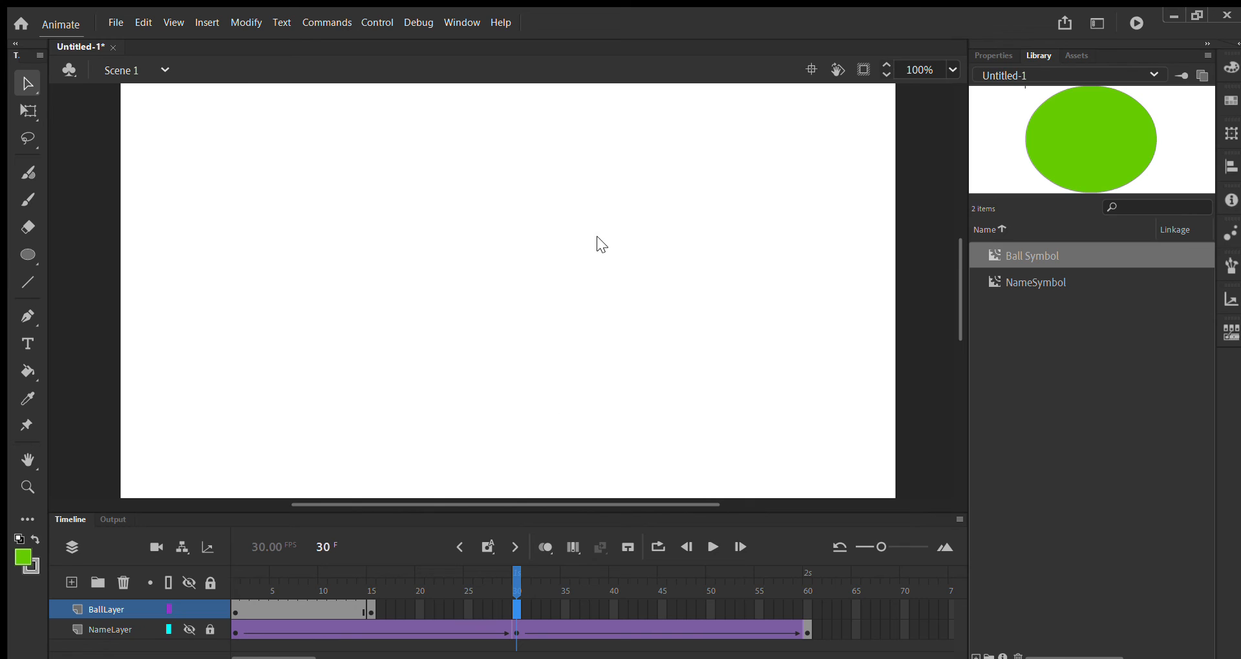
{"action": "key", "text": "F6"}
{"action": "left_click_drag", "start_coordinate": [769, 416], "coordinate": [483, 158]}
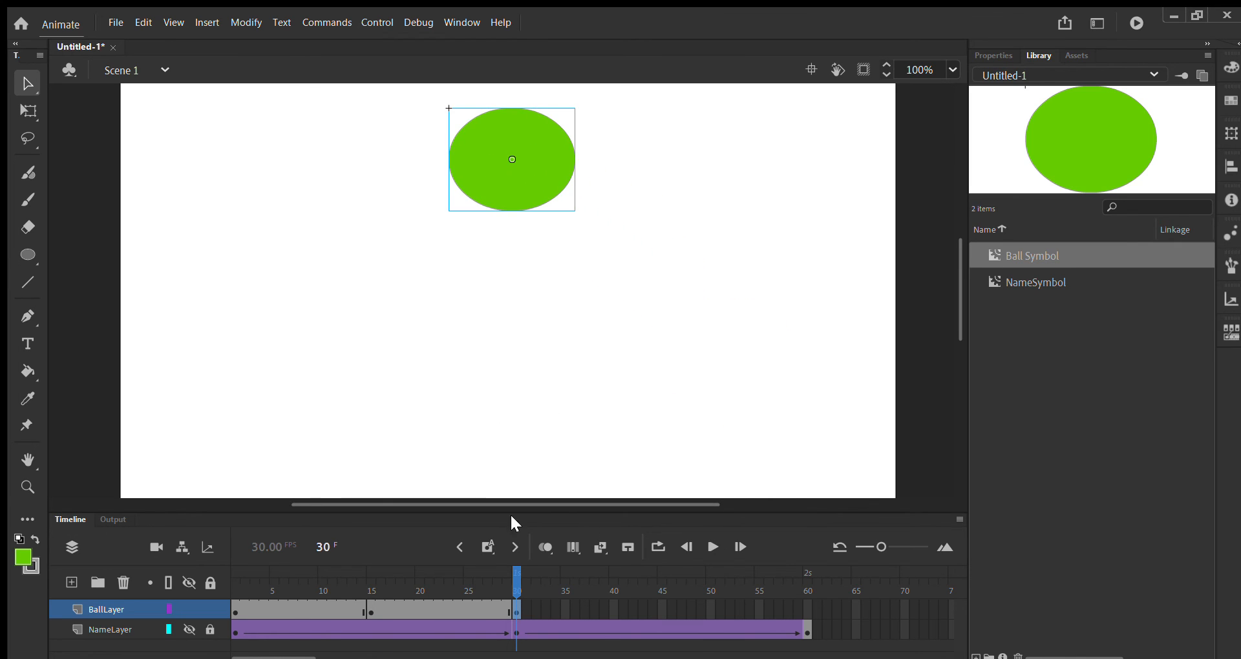
{"action": "left_click", "coordinate": [660, 609]}
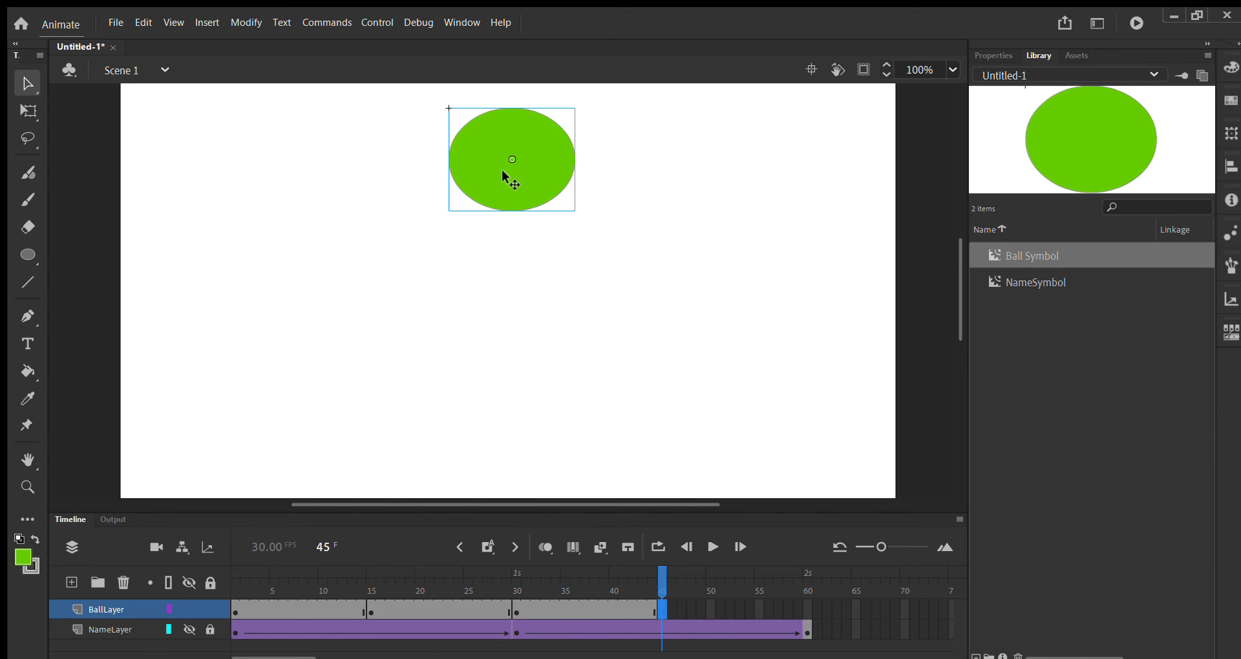
{"action": "left_click_drag", "start_coordinate": [501, 169], "coordinate": [502, 428]}
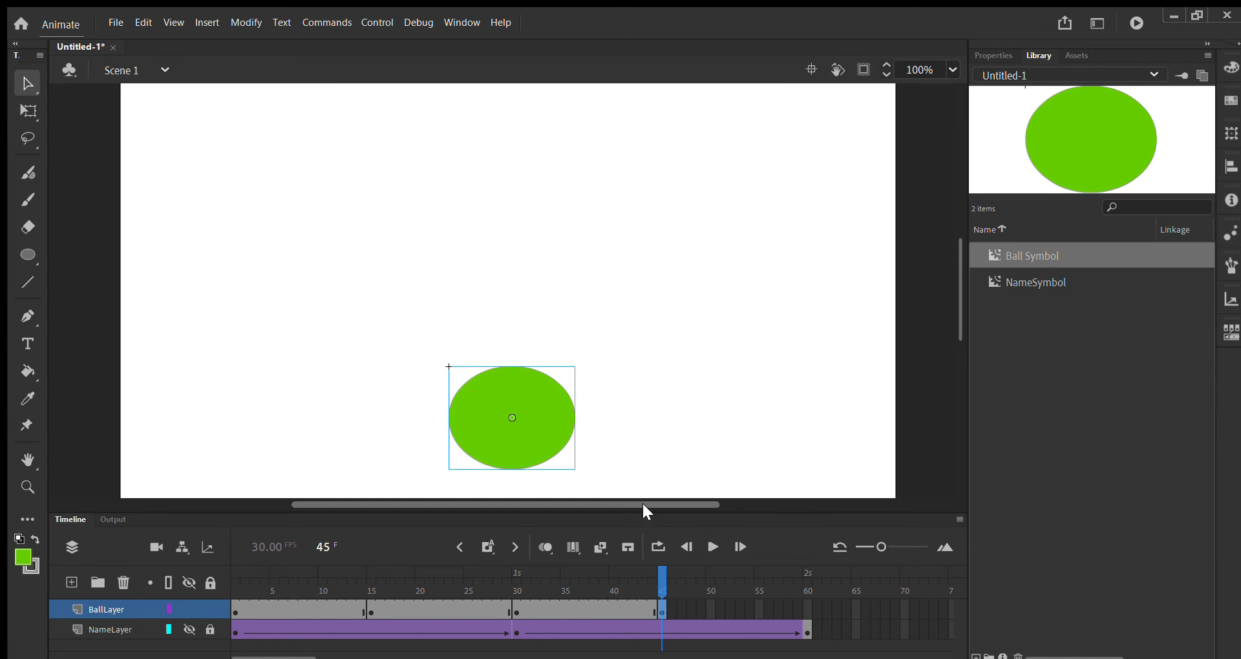
Insert a keyframe at frame 60 of BallLayer and move the ball to the stage's upper-left corner
{"action": "left_click", "coordinate": [807, 608]}
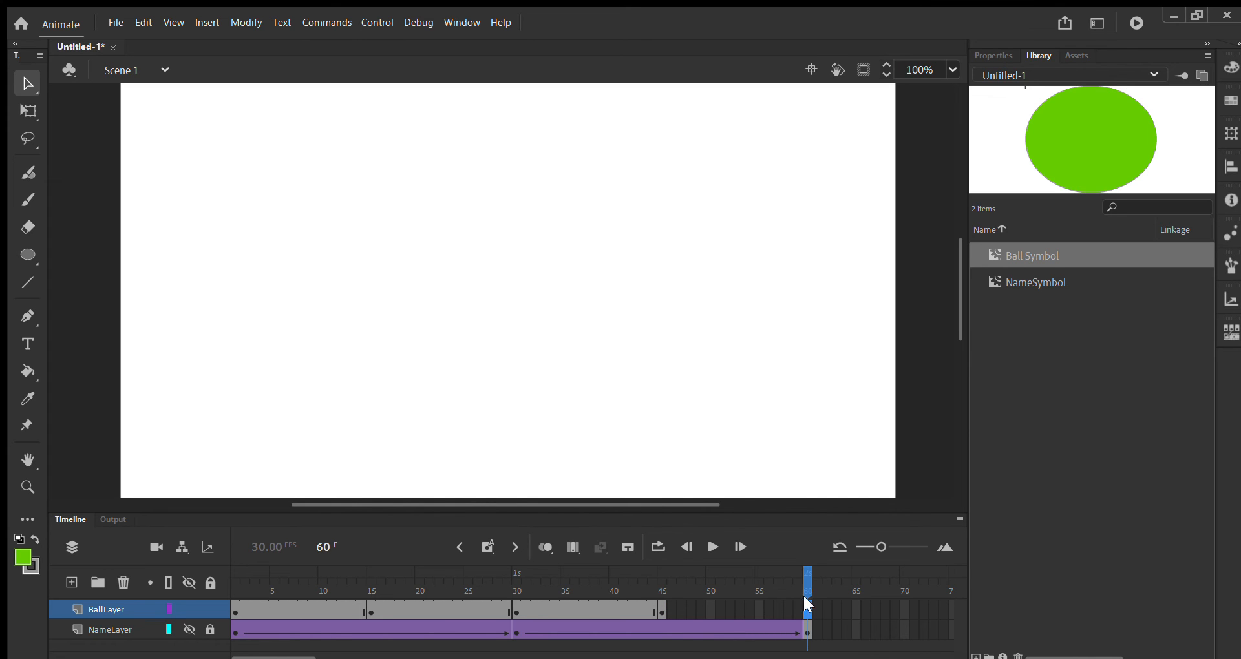
{"action": "key", "text": "F6"}
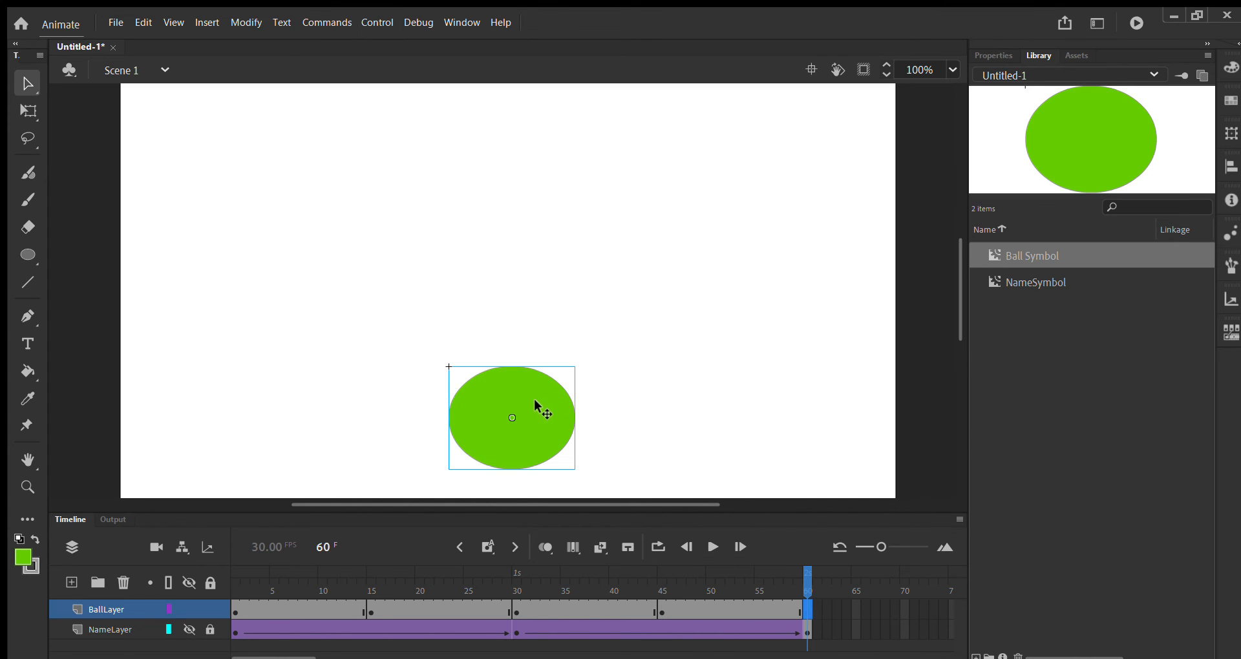
{"action": "left_click_drag", "start_coordinate": [535, 406], "coordinate": [239, 153]}
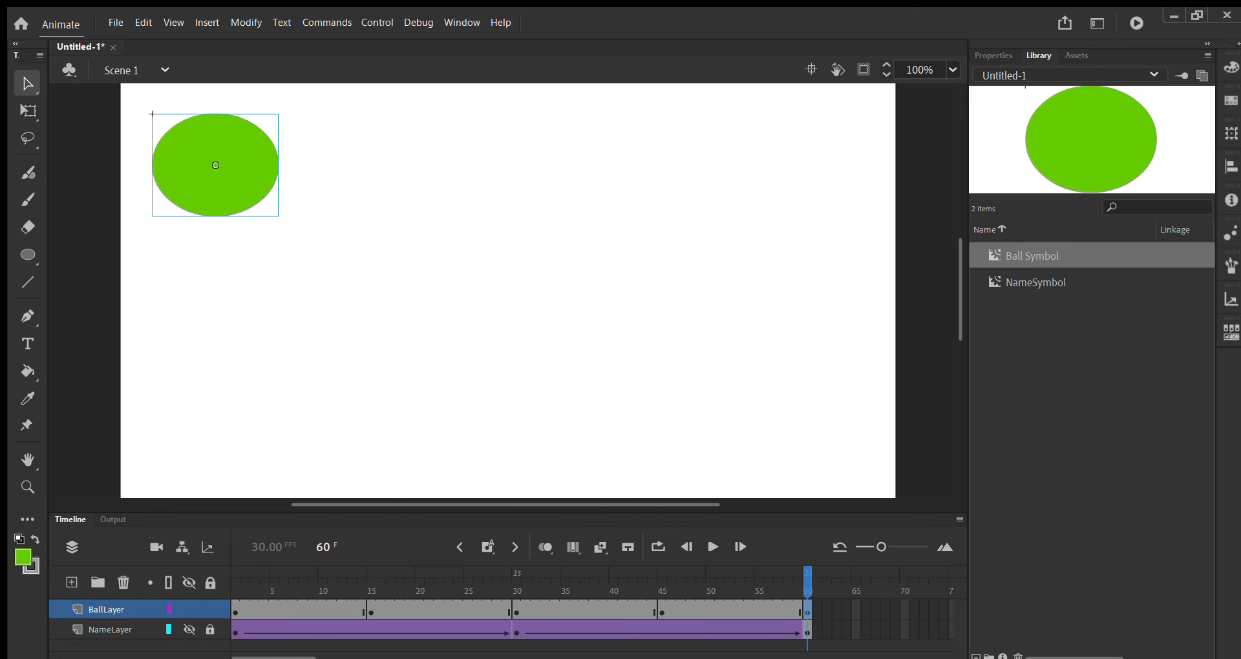
Check the ball's position at the BallLayer keyframes on frames 1, 15, 30, 45 and 60
{"action": "left_click", "coordinate": [232, 607]}
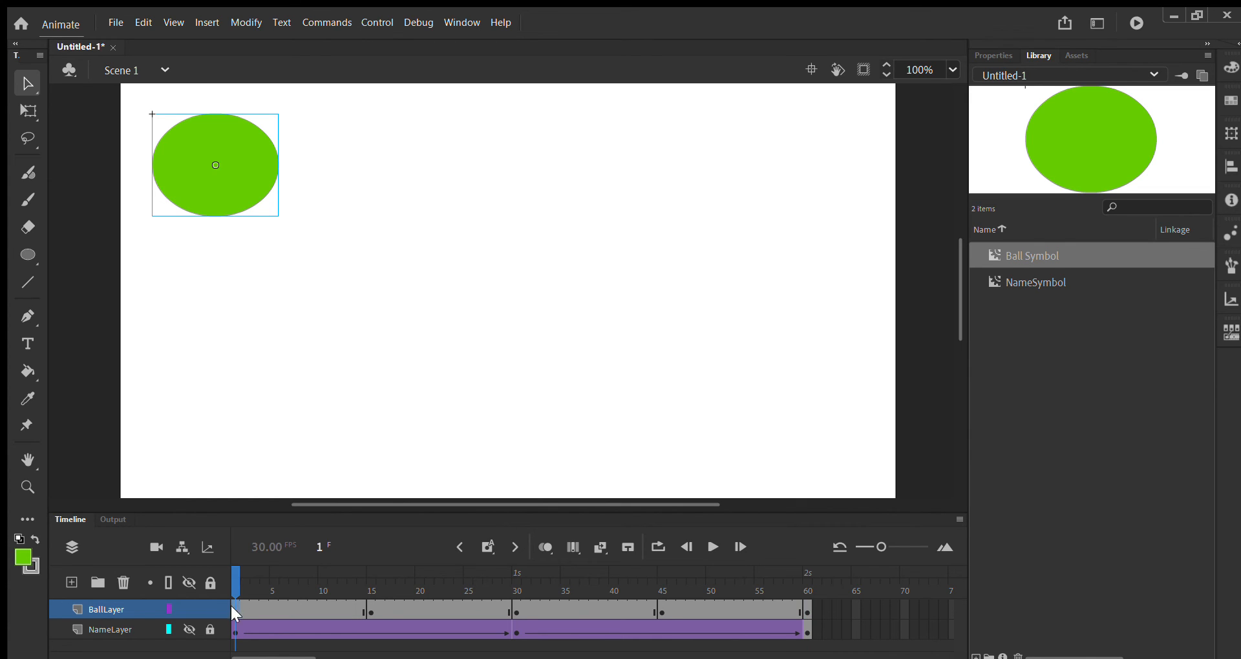
{"action": "left_click", "coordinate": [366, 609]}
{"action": "left_click", "coordinate": [514, 609]}
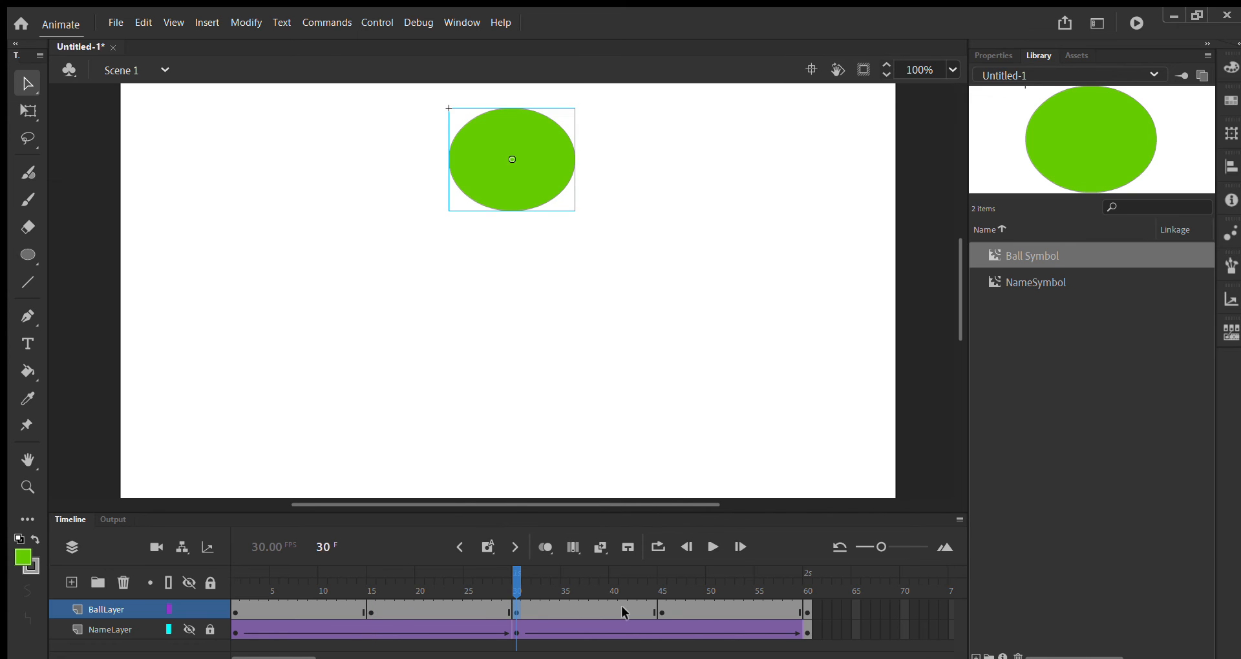
{"action": "left_click", "coordinate": [661, 610]}
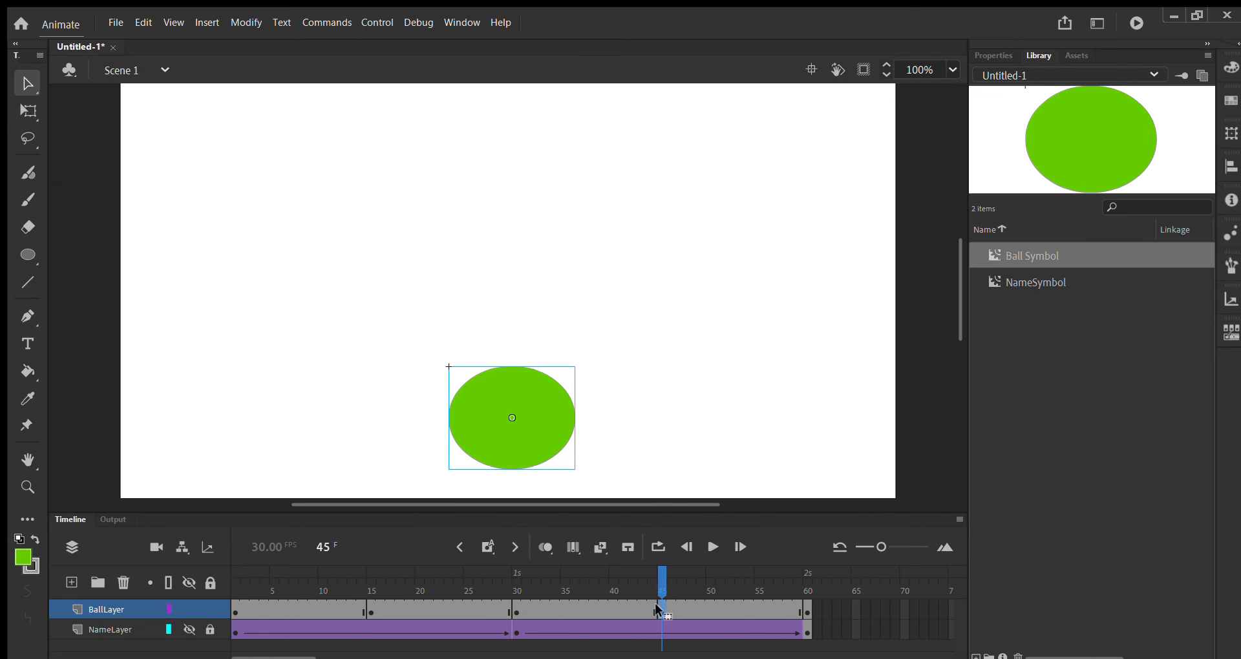
{"action": "left_click", "coordinate": [807, 608]}
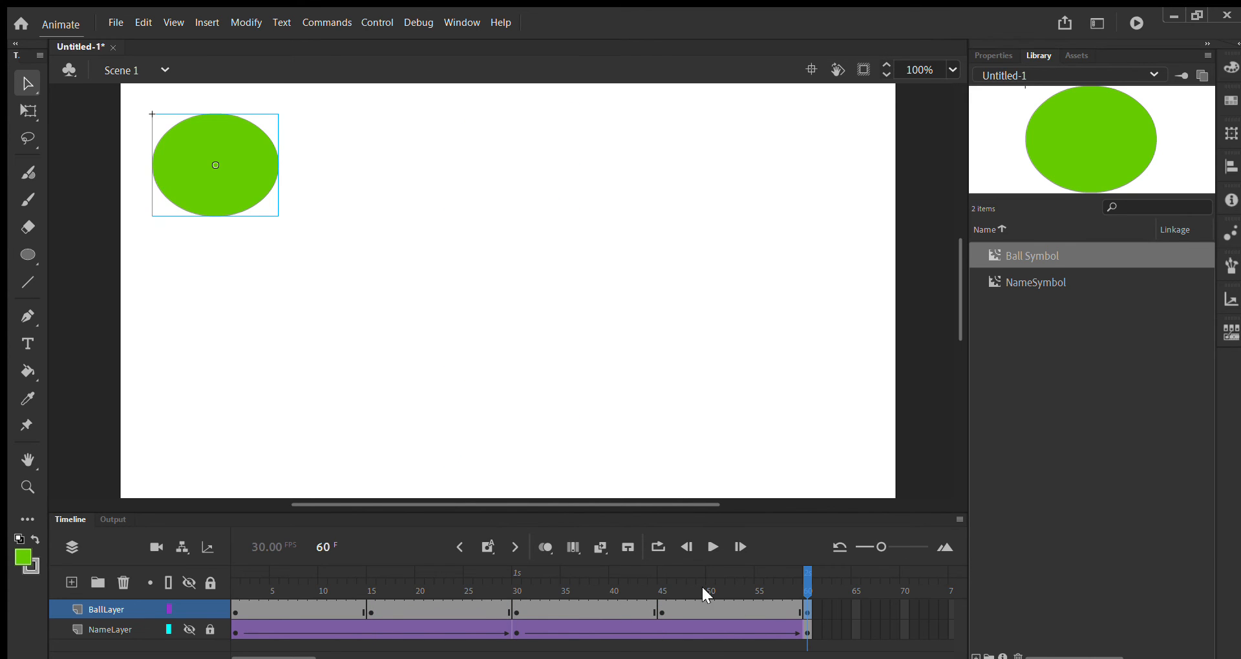
{"action": "left_click", "coordinate": [236, 610]}
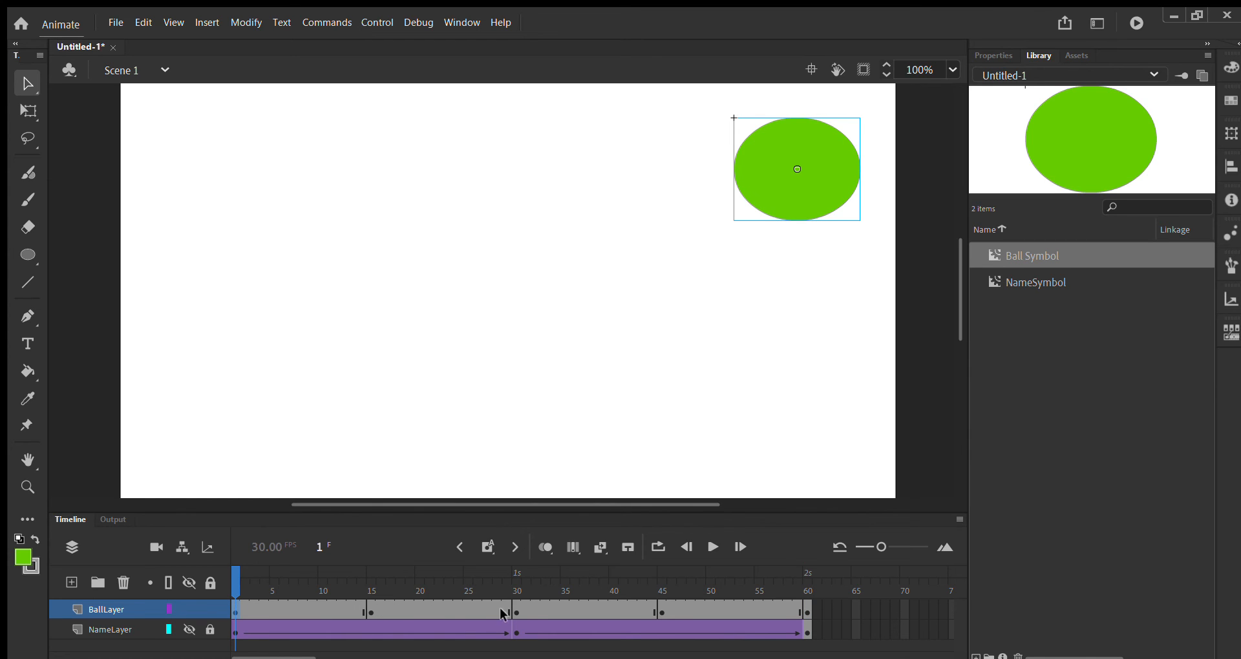
Create classic tweens between the BallLayer keyframes at frames 1, 15, 30, 45 and 60
{"action": "left_click", "coordinate": [282, 610]}
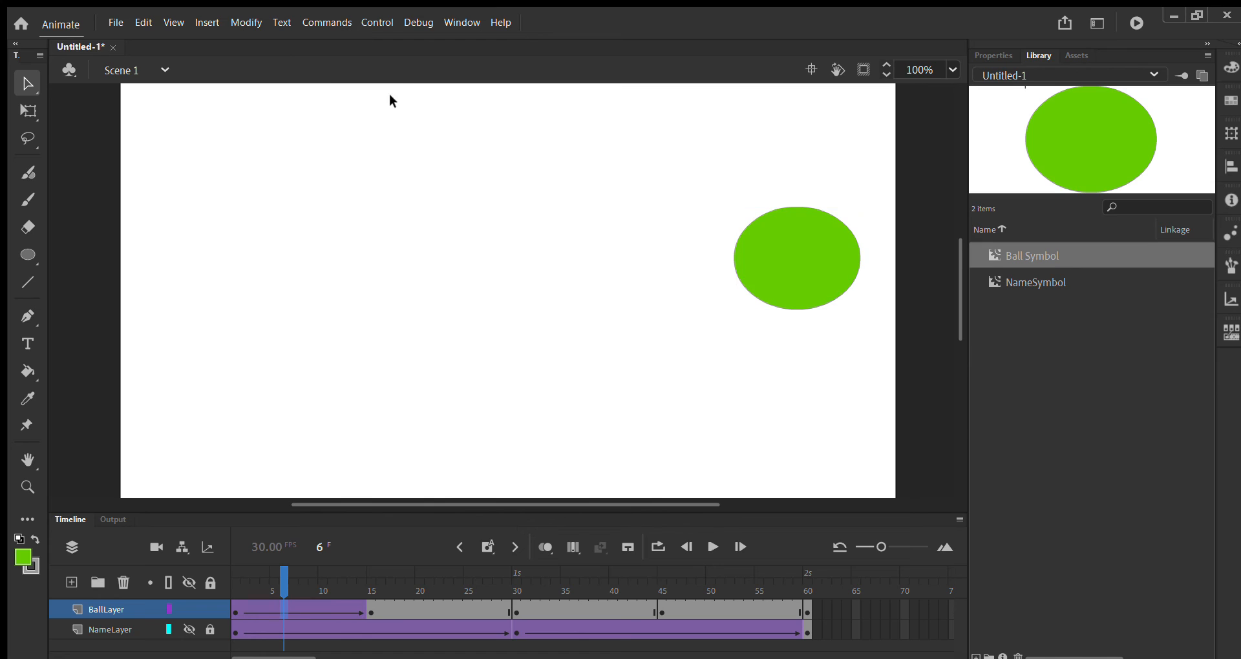
{"action": "left_click", "coordinate": [424, 602]}
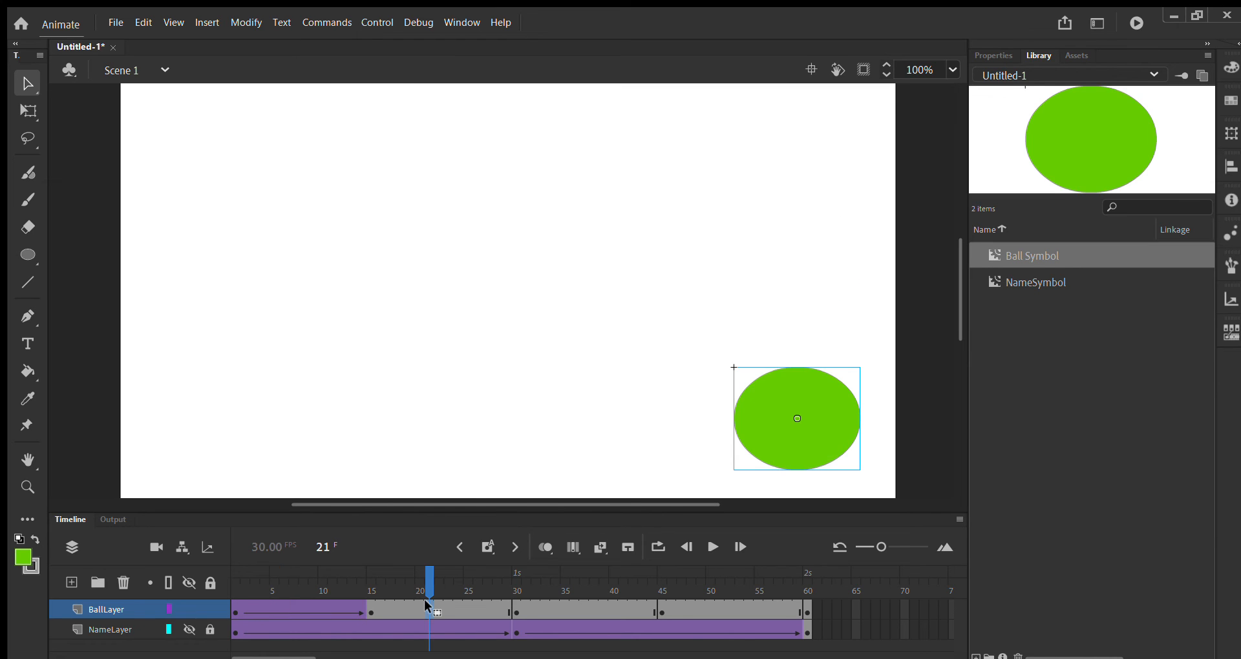
{"action": "left_click", "coordinate": [532, 82]}
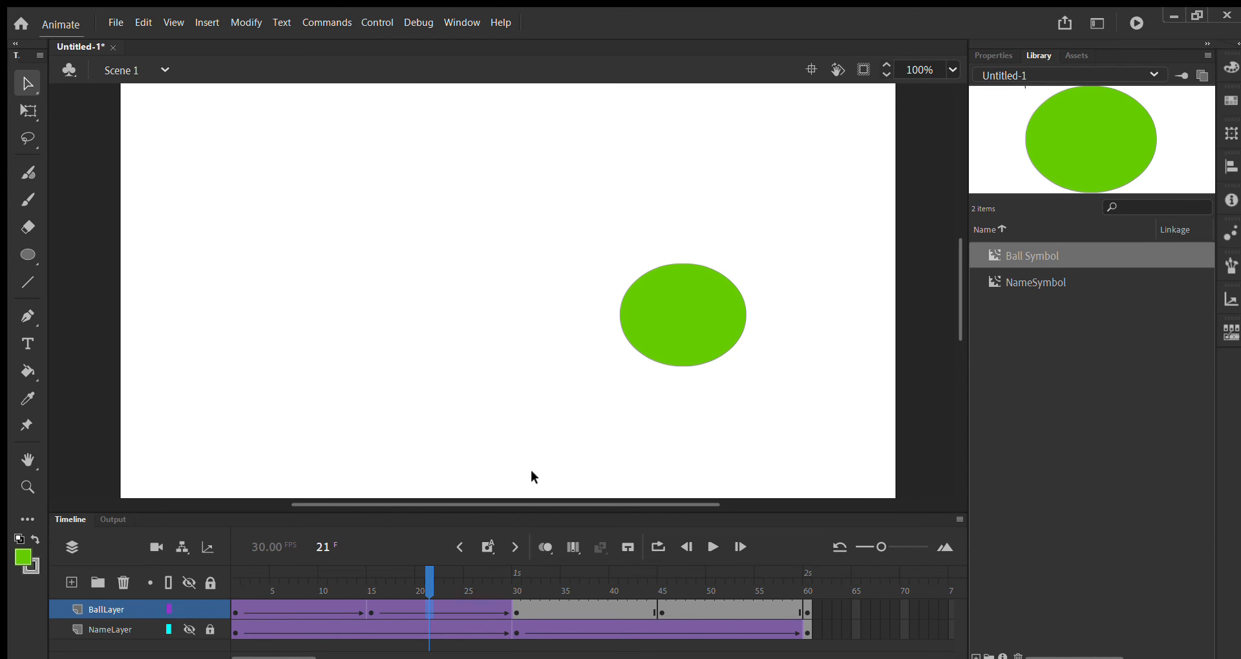
{"action": "left_click", "coordinate": [573, 598]}
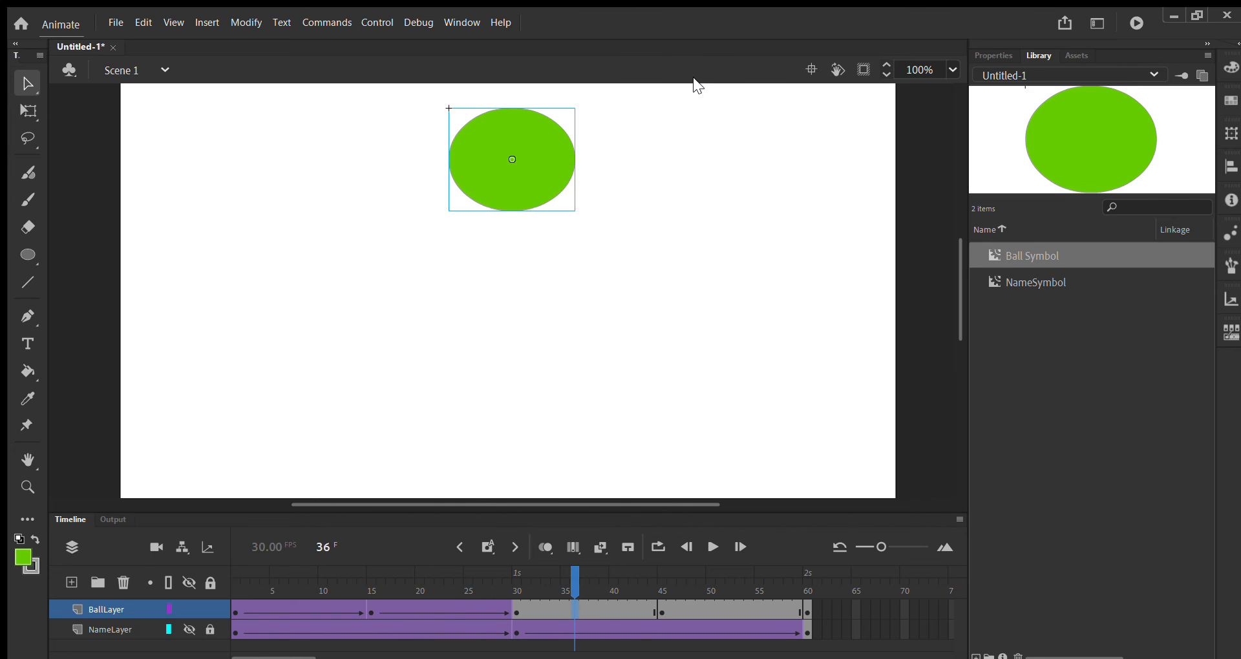
{"action": "left_click", "coordinate": [728, 601]}
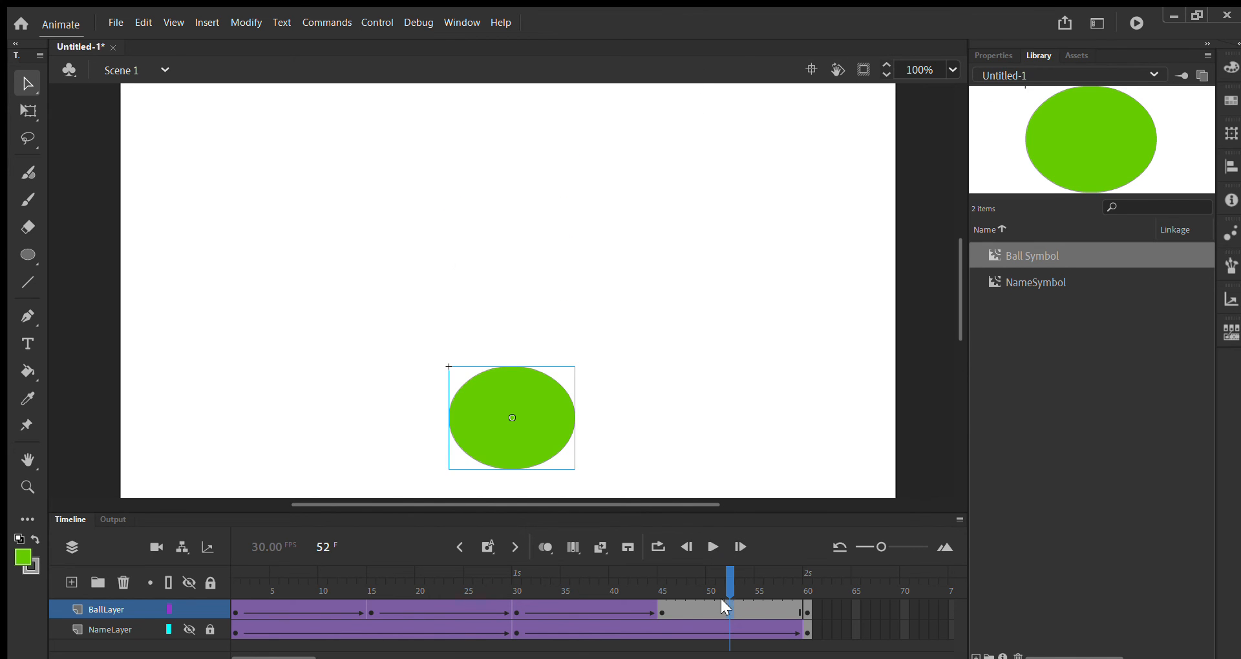
Play the ball animation from frame 1, and replay it with NameLayer made visible
{"action": "left_click", "coordinate": [254, 605]}
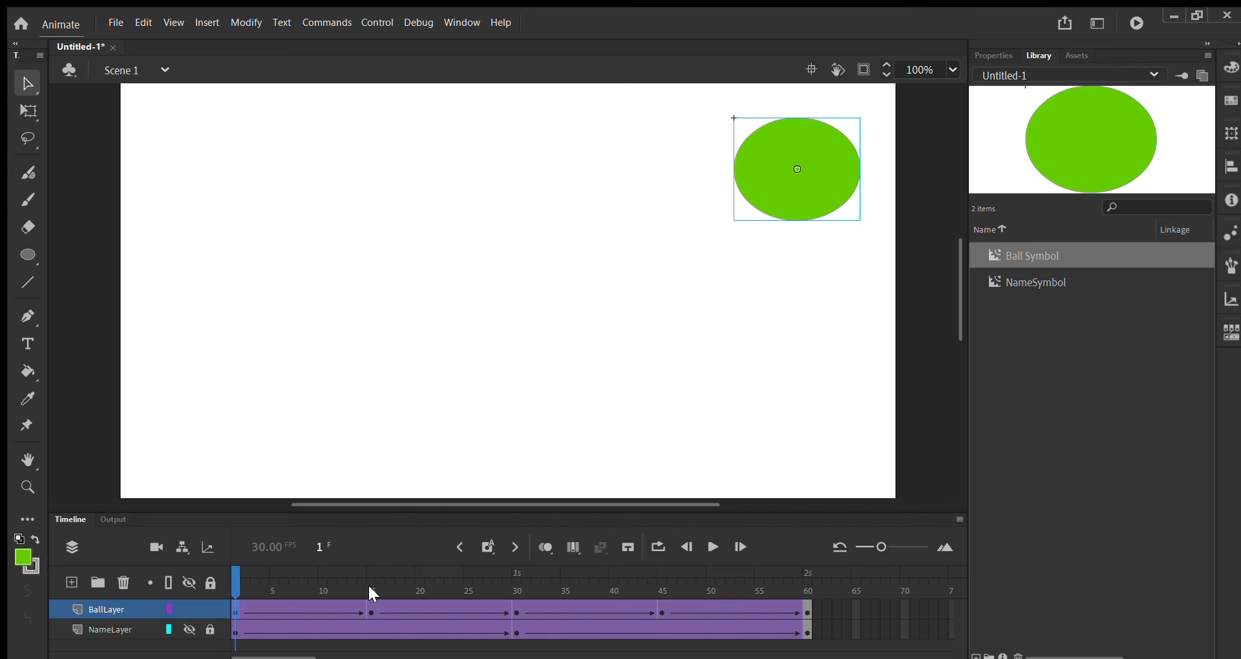
{"action": "key", "text": "Return"}
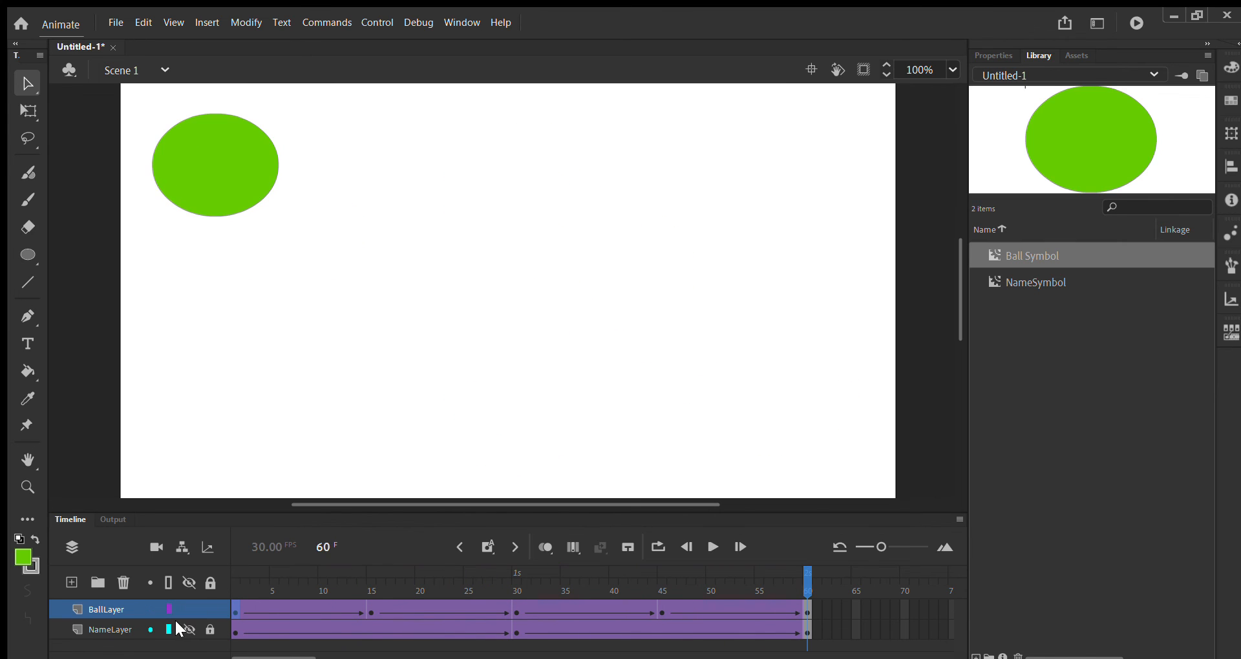
{"action": "left_click", "coordinate": [188, 630]}
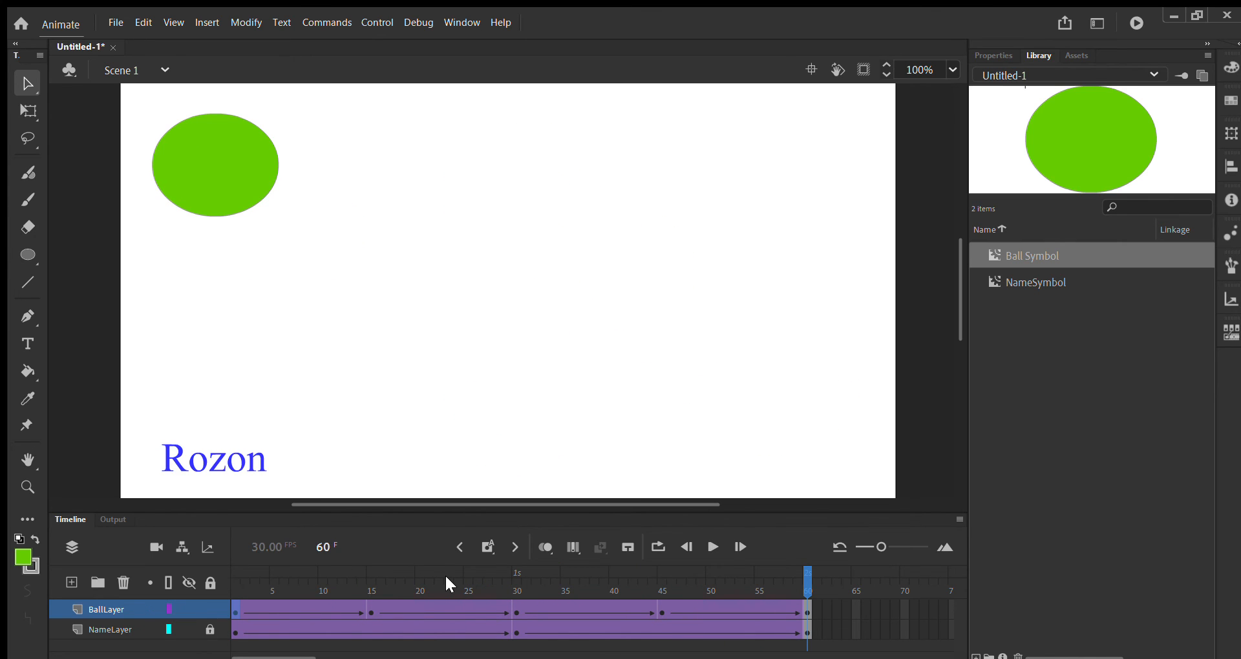
{"action": "key", "text": "Return"}
{"action": "key", "text": "Return"}
Add a new layer above BallLayer and name it MotionTweenExample
{"action": "left_click", "coordinate": [72, 584]}
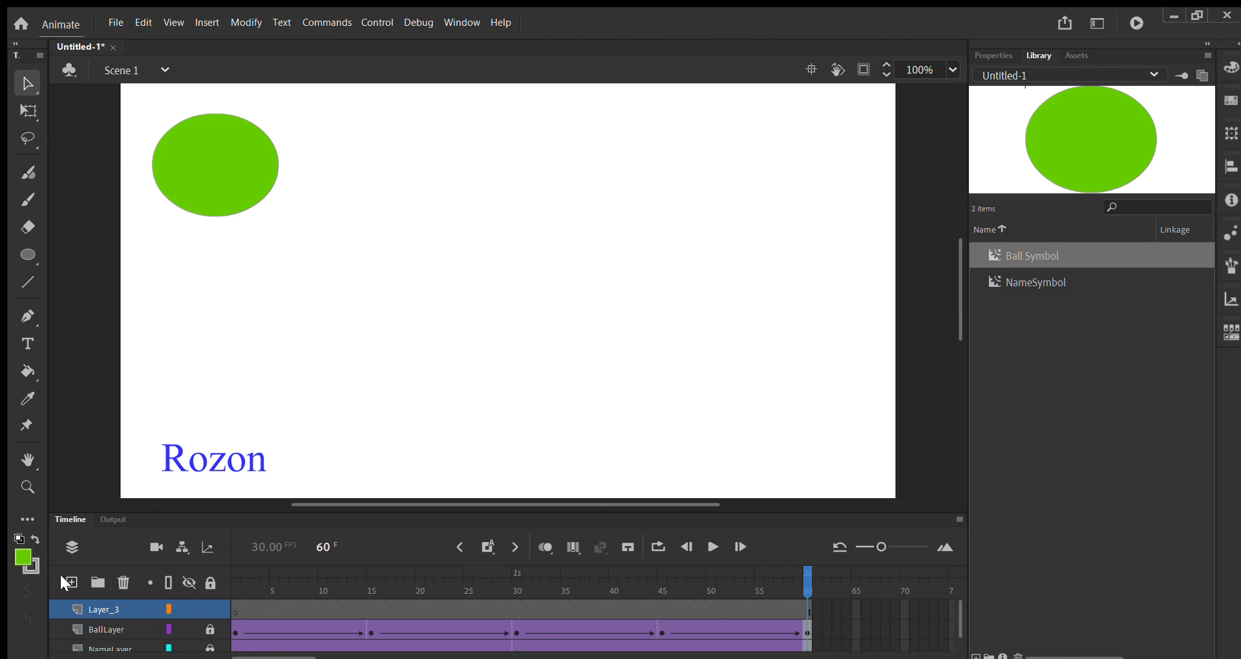
{"action": "double_click", "coordinate": [101, 607]}
{"action": "type", "text": "Mot"}
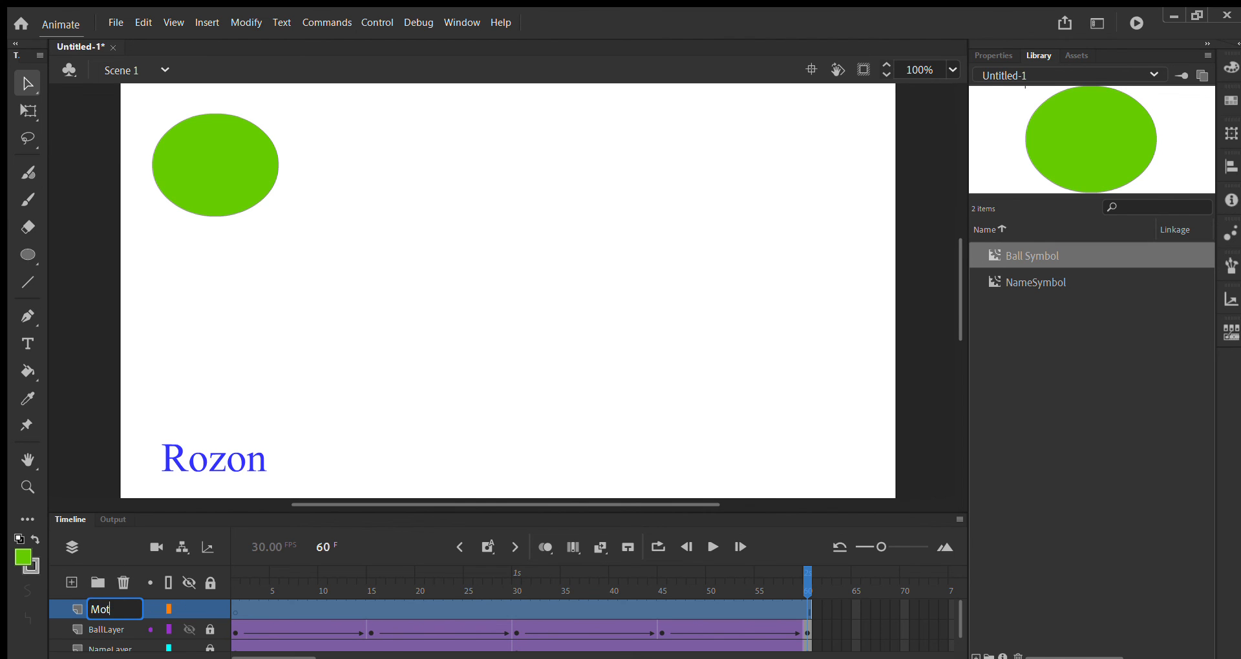
{"action": "type", "text": "ionTweenExampl"}
{"action": "type", "text": "e"}
{"action": "key", "text": "Return"}
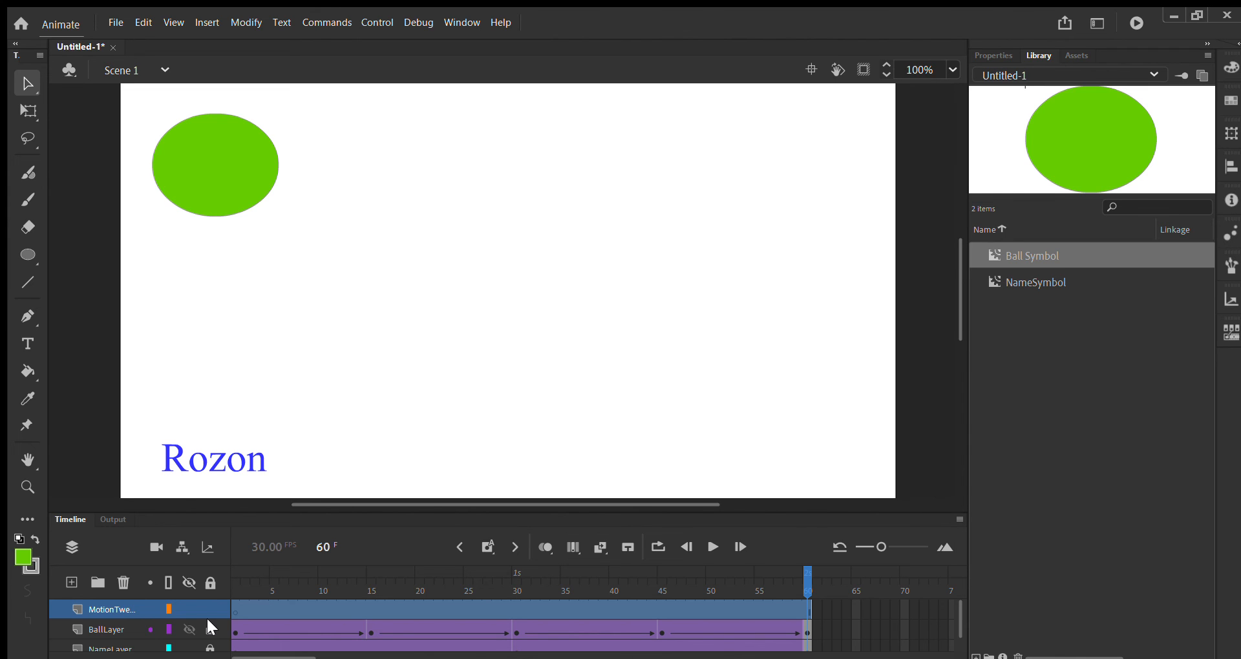
Hide BallLayer and NameLayer and go to frame 1 of the MotionTweenExample layer
{"action": "left_click", "coordinate": [188, 630]}
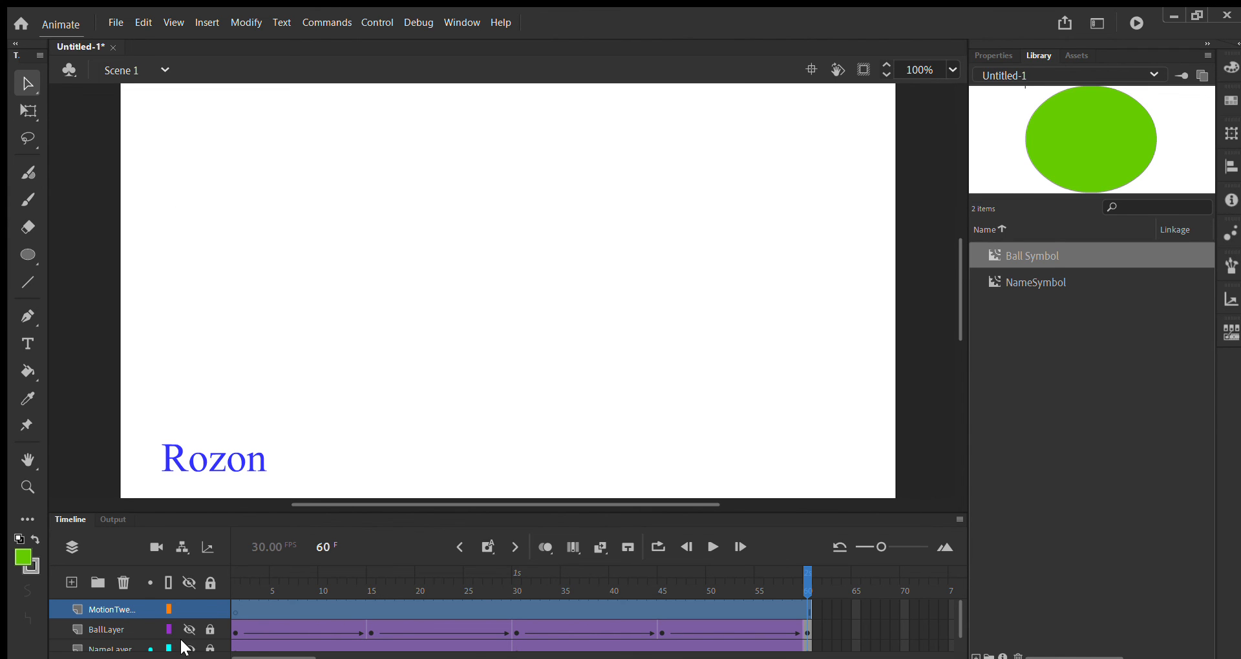
{"action": "left_click", "coordinate": [189, 648]}
{"action": "left_click", "coordinate": [233, 611]}
{"action": "left_click", "coordinate": [233, 611]}
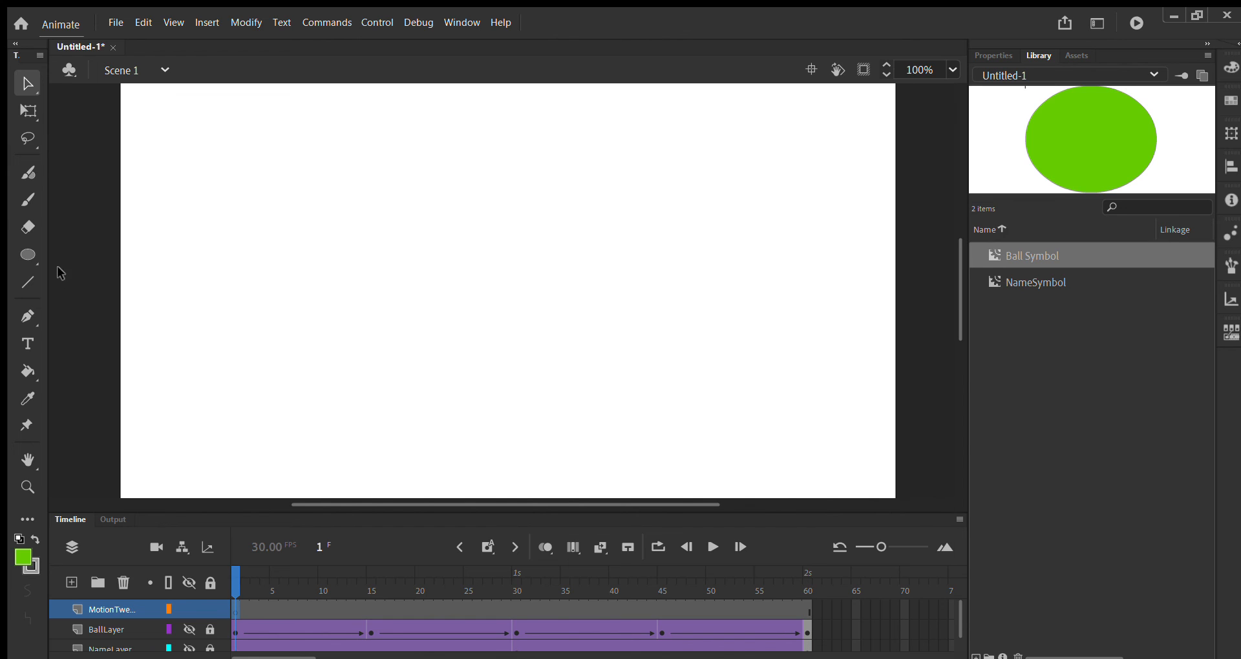
Draw a rectangle about 157 by 84 px with a light purple fill near the stage's lower centre
{"action": "left_click", "coordinate": [26, 256]}
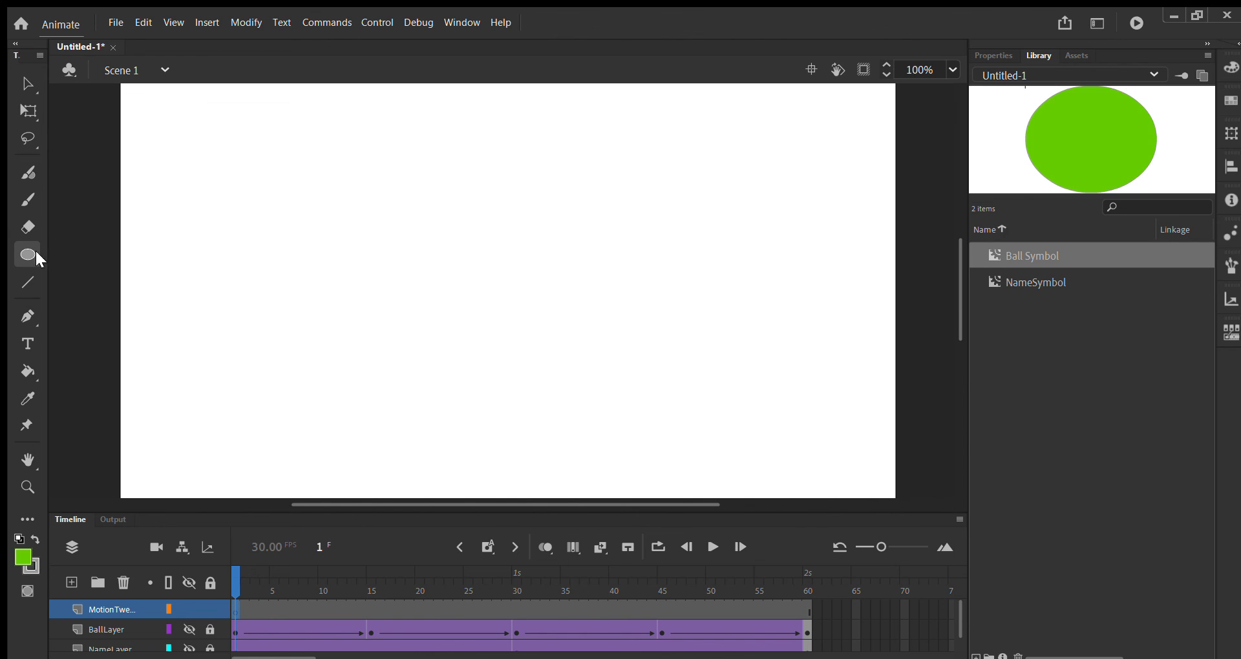
{"action": "key", "text": "r"}
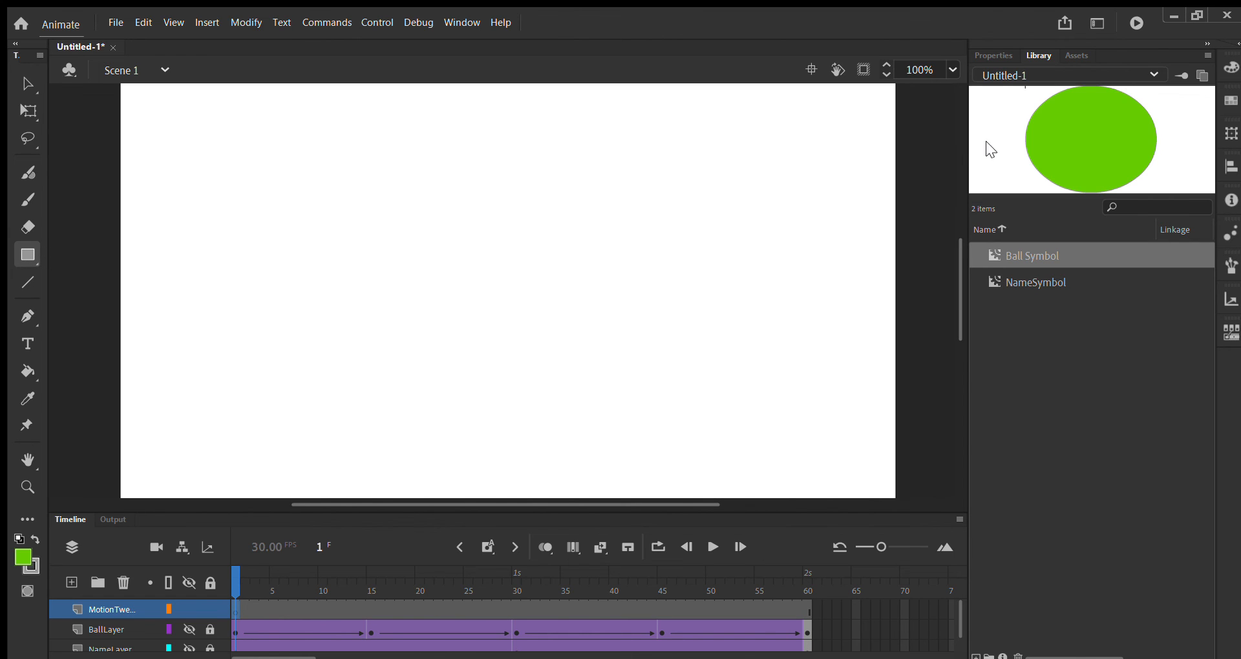
{"action": "left_click", "coordinate": [993, 55]}
{"action": "left_click", "coordinate": [994, 237]}
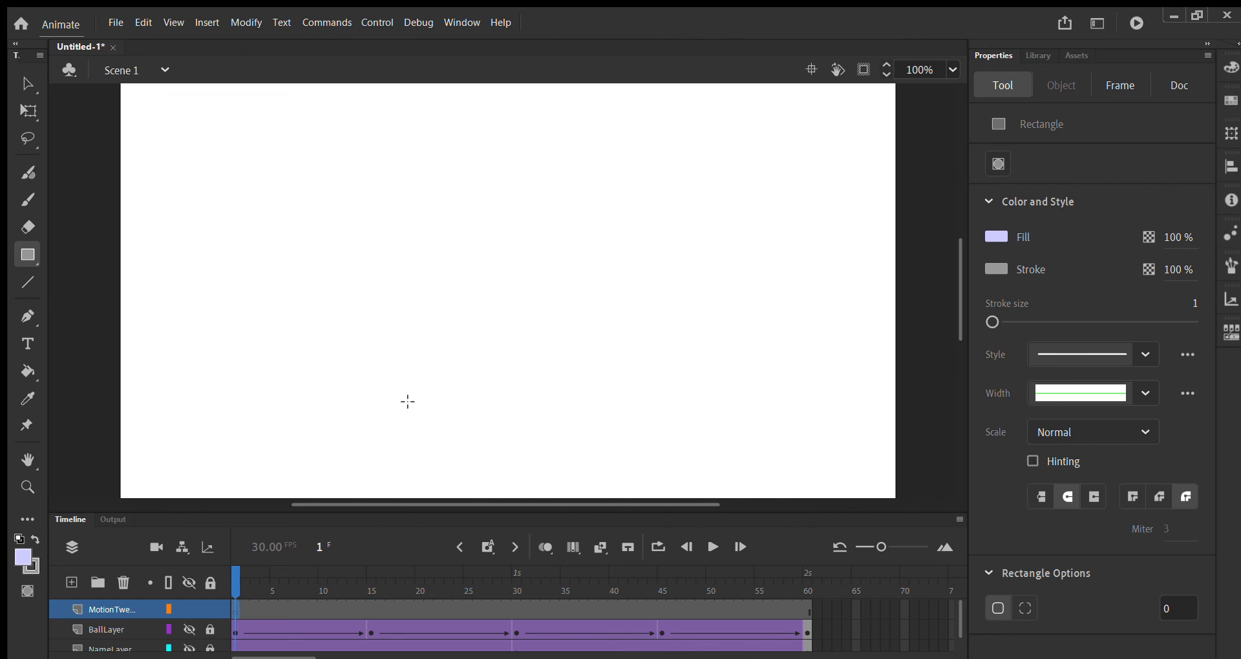
{"action": "mouse_move", "coordinate": [407, 403]}
{"action": "left_mouse_down"}
{"action": "mouse_move", "coordinate": [546, 448]}
{"action": "mouse_move", "coordinate": [534, 470]}
{"action": "left_mouse_up"}
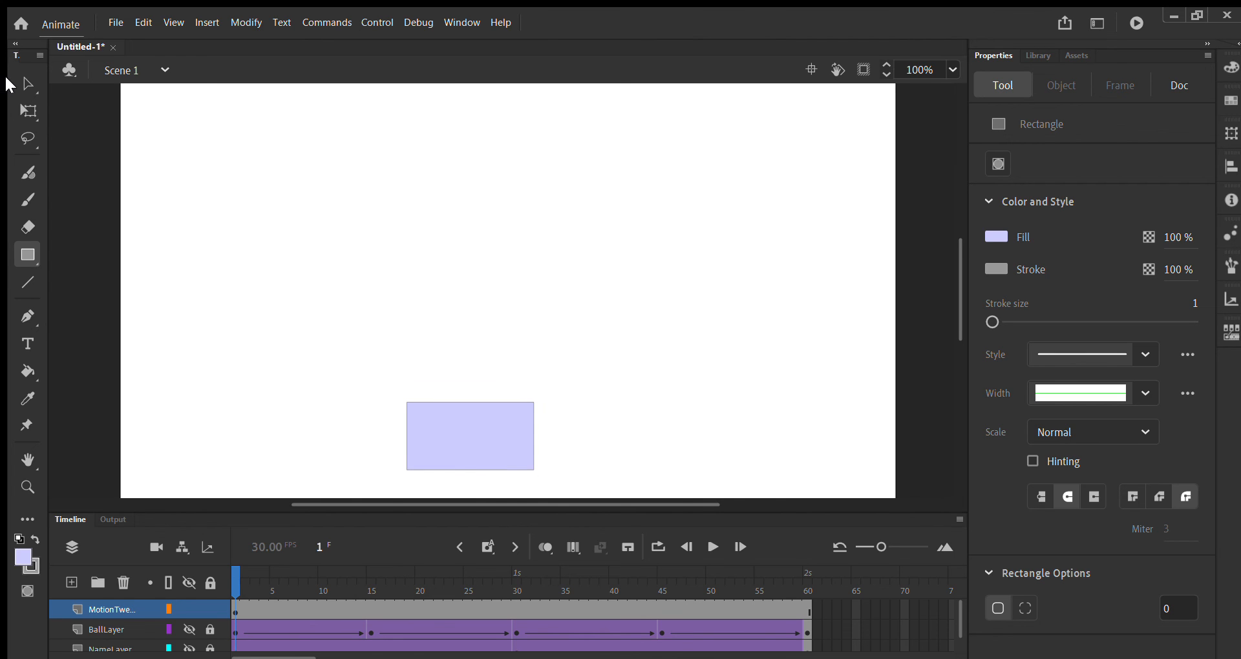
Select the whole rectangle and convert it into a movie clip symbol named Purple Rectangle
{"action": "left_click", "coordinate": [27, 84]}
{"action": "left_click_drag", "start_coordinate": [583, 349], "coordinate": [352, 487]}
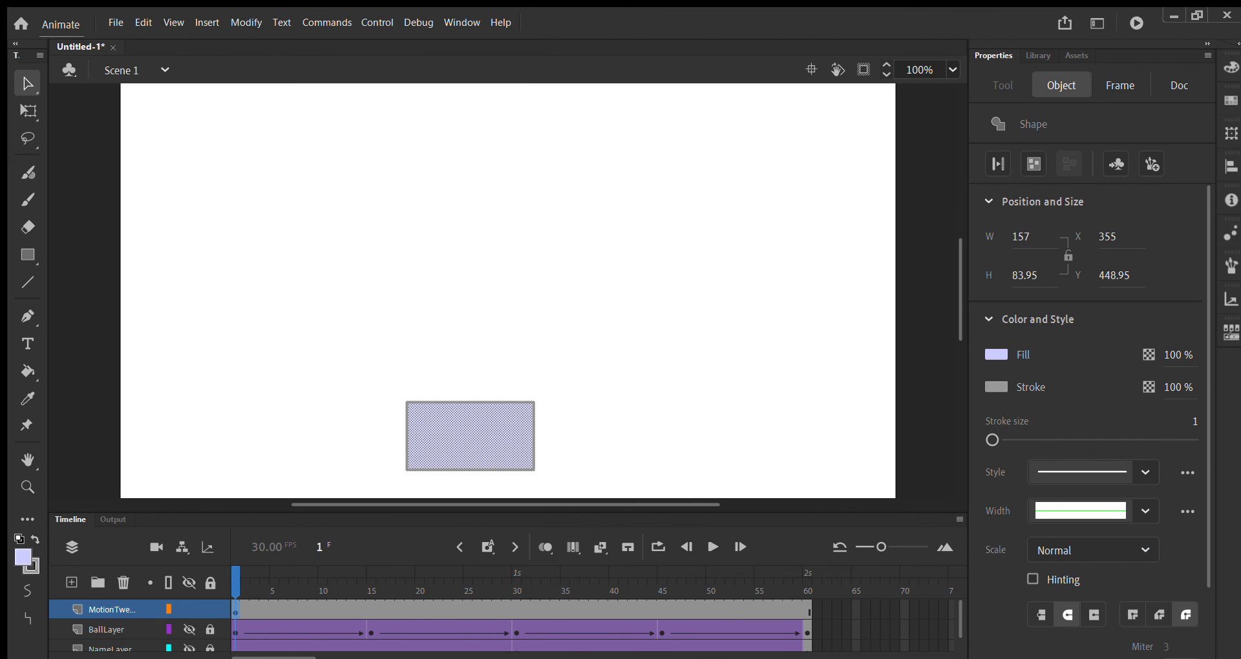
{"action": "left_click", "coordinate": [681, 490]}
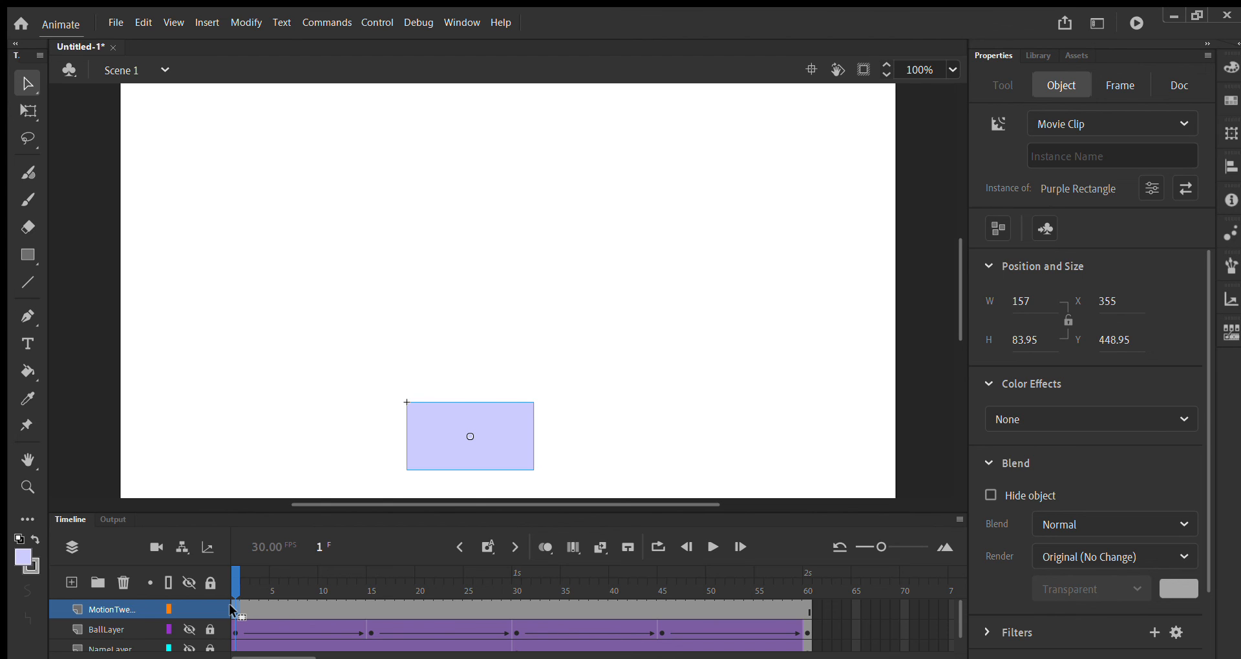
Create a motion tween on the MotionTweenExample layer and move the rectangle to new positions at frames 5, 9, 15, 20, 24 and 29
{"action": "left_click", "coordinate": [263, 611]}
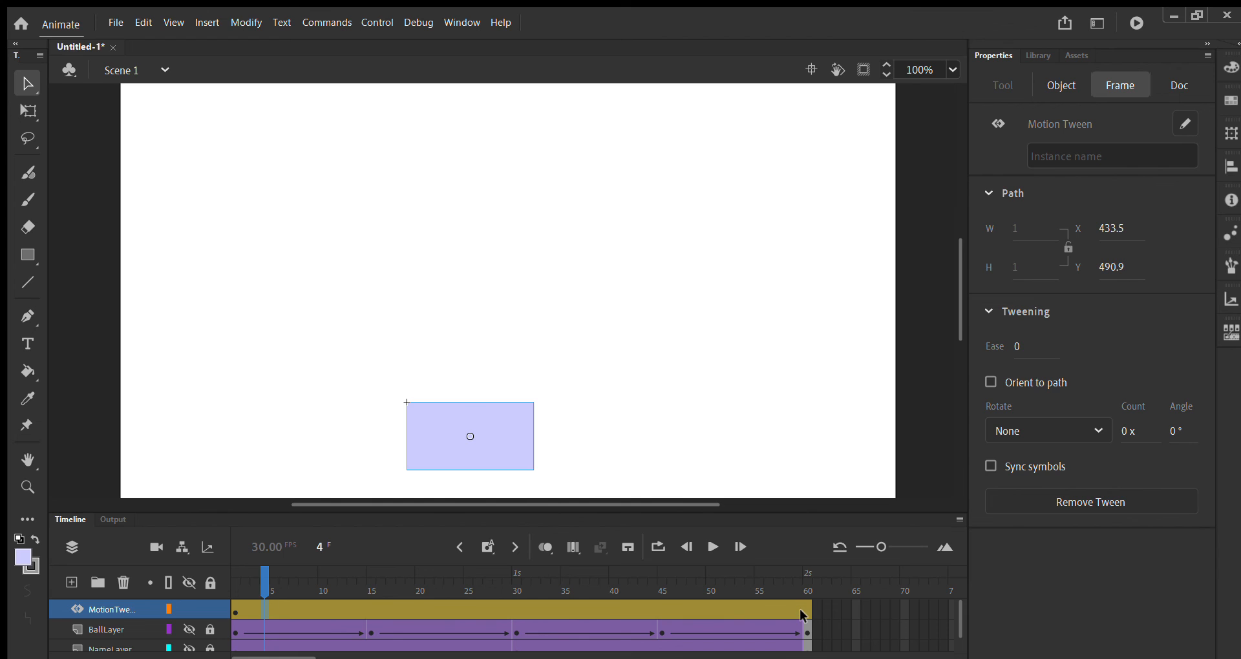
{"action": "left_click", "coordinate": [274, 608]}
{"action": "left_click_drag", "start_coordinate": [493, 437], "coordinate": [279, 355]}
{"action": "left_click", "coordinate": [313, 609]}
{"action": "left_click", "coordinate": [371, 607]}
{"action": "left_click", "coordinate": [420, 609]}
{"action": "left_click", "coordinate": [458, 609]}
{"action": "left_click", "coordinate": [507, 609]}
Move the rectangle to new positions at frames 37, 45 and 53, and to the stage's top centre at frame 60
{"action": "left_click", "coordinate": [584, 608]}
{"action": "left_click", "coordinate": [656, 601]}
{"action": "left_click", "coordinate": [740, 610]}
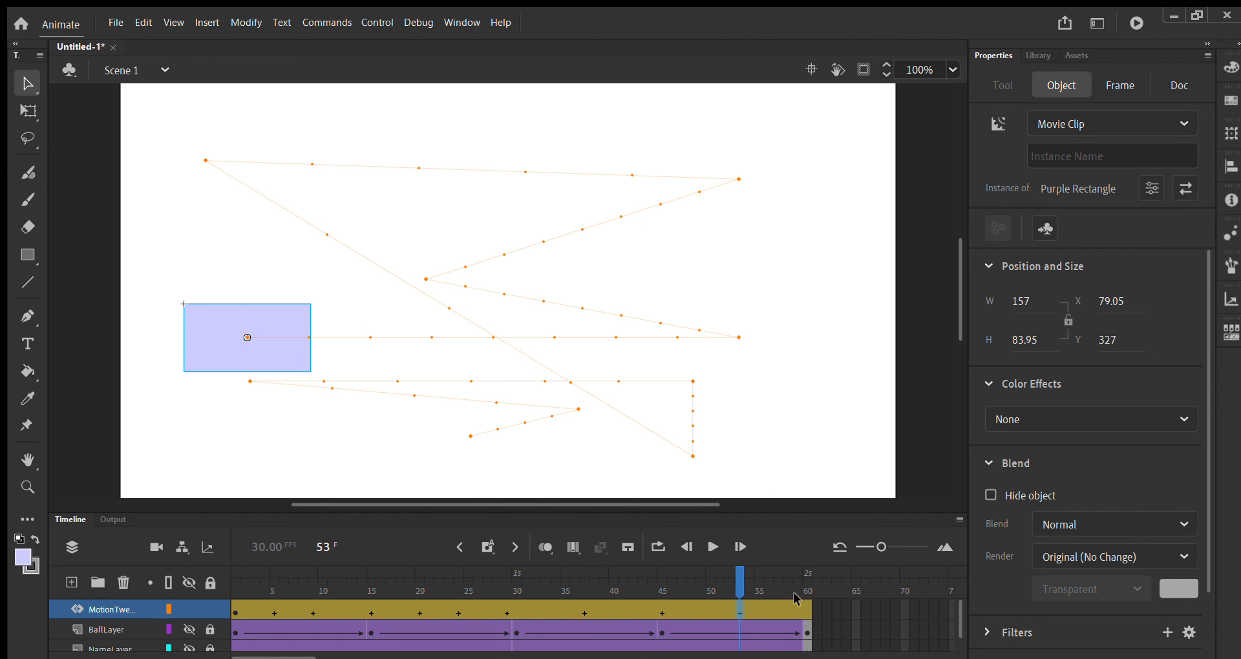
{"action": "left_click", "coordinate": [808, 610]}
{"action": "left_click_drag", "start_coordinate": [268, 335], "coordinate": [523, 128]}
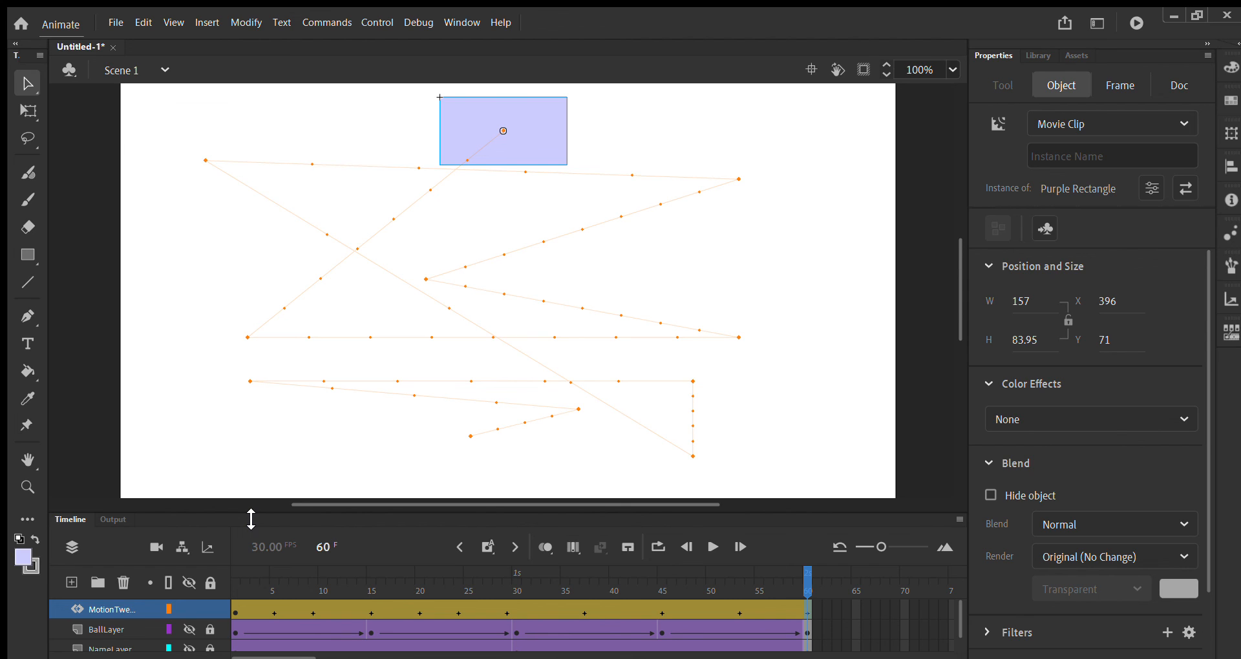
Lock the MotionTweenExample layer, keeping it visible, and show BallLayer and NameLayer again
{"action": "left_click", "coordinate": [188, 609]}
{"action": "left_click", "coordinate": [190, 610]}
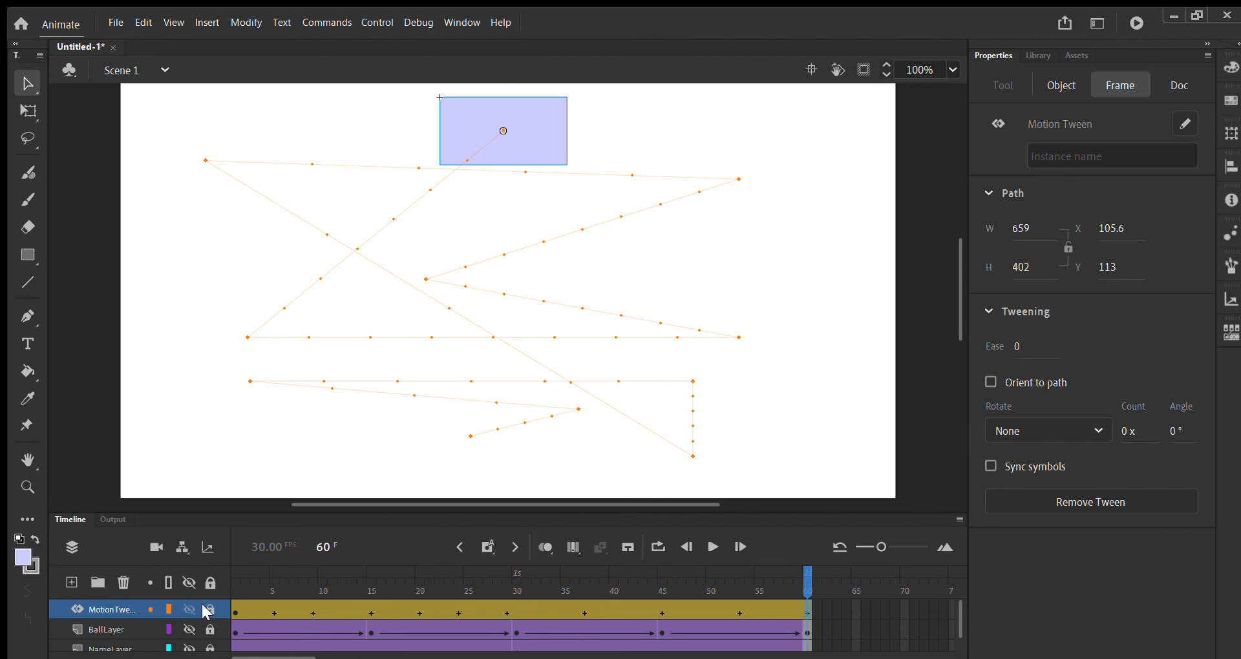
{"action": "left_click", "coordinate": [189, 630]}
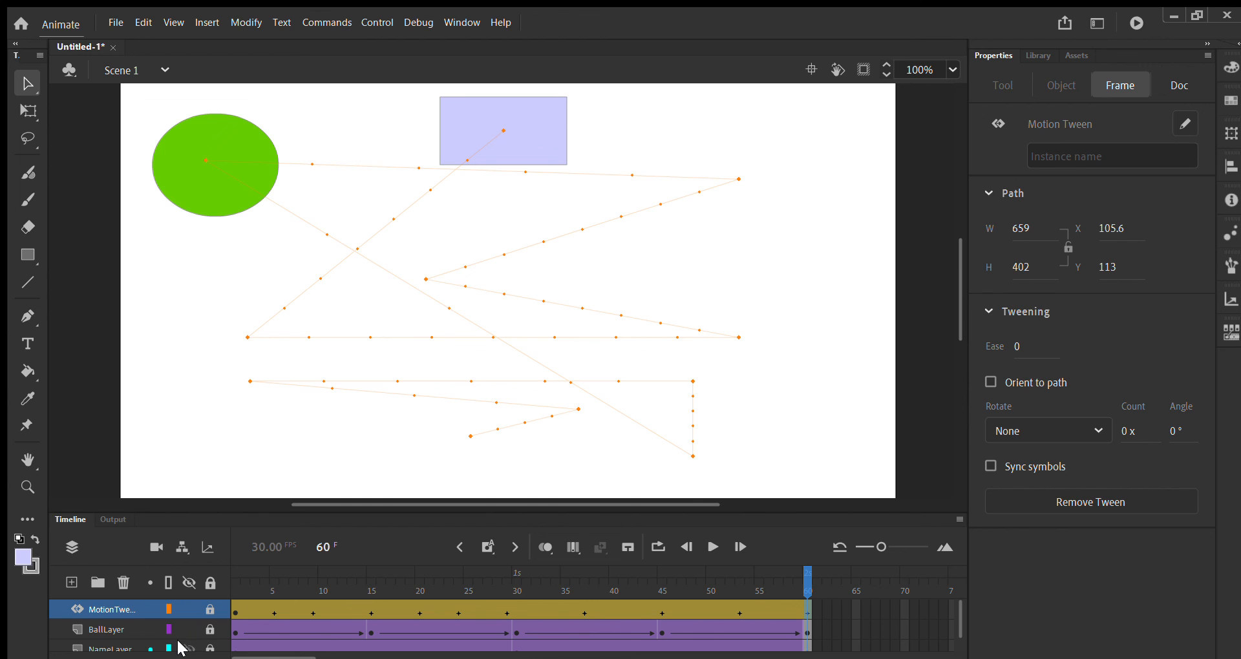
{"action": "left_click", "coordinate": [188, 649]}
Play the combined animation of the rectangle, ball and name layers
{"action": "key", "text": "Return"}
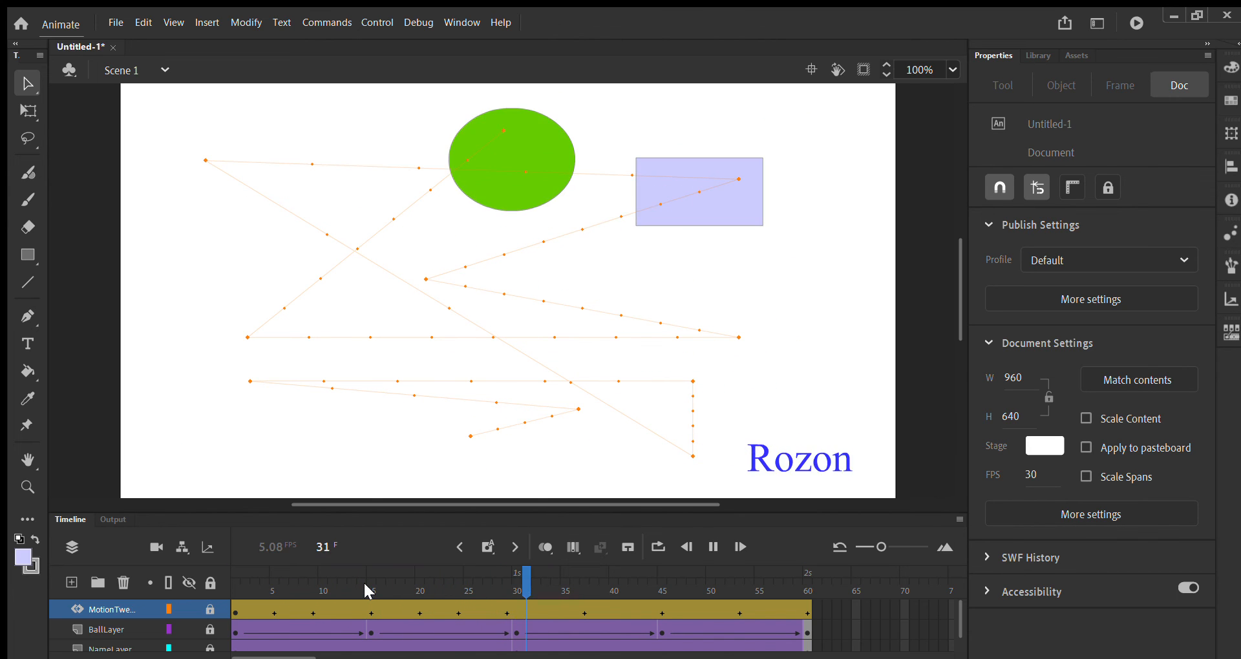
{"action": "key", "text": "Return"}
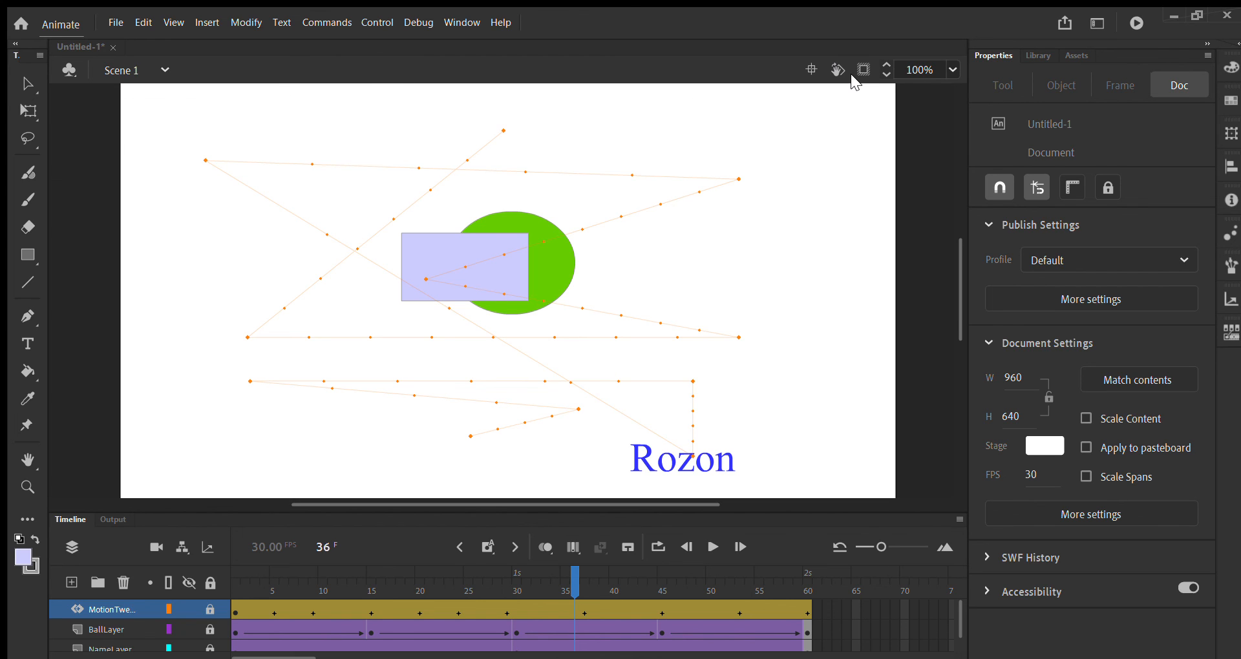
{"action": "left_click", "coordinate": [541, 392]}
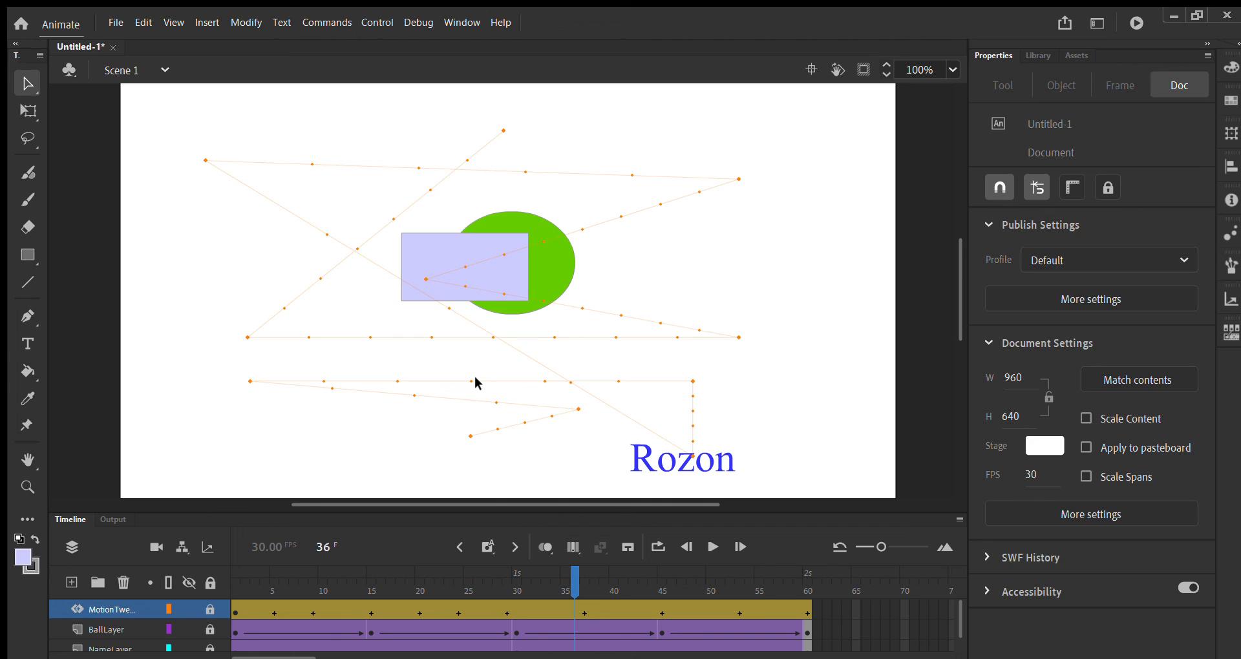